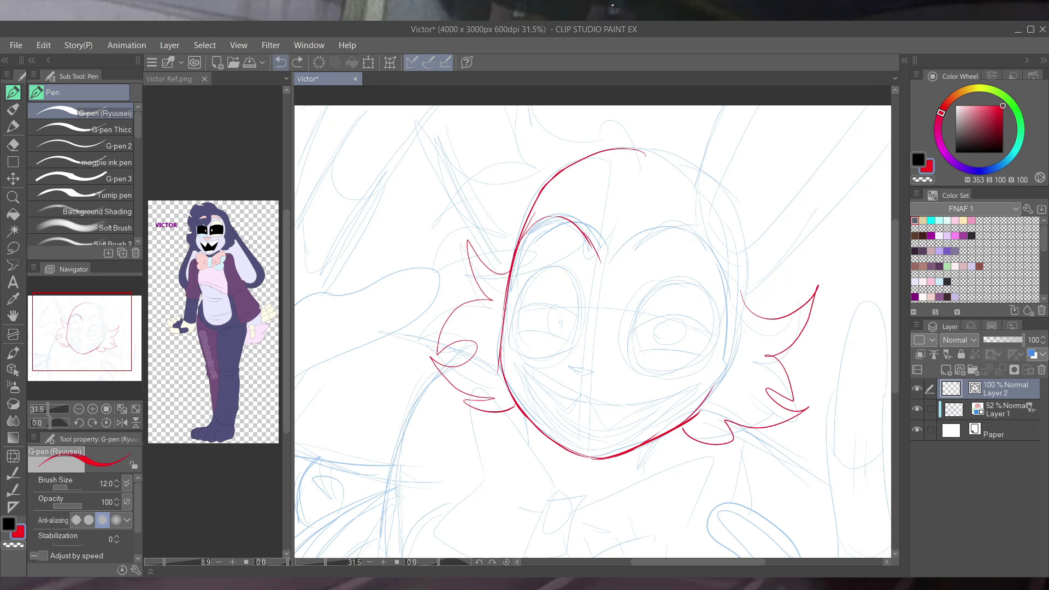
- Undo the last brow stroke, then ink the arched mask edges above both eyes and the right-hand eye's outline
{"action": "key", "text": "ctrl+z"}
{"action": "mouse_move", "coordinate": [611, 263]}
{"action": "left_mouse_down"}
{"action": "mouse_move", "coordinate": [722, 334]}
{"action": "mouse_move", "coordinate": [689, 415]}
{"action": "left_mouse_up"}
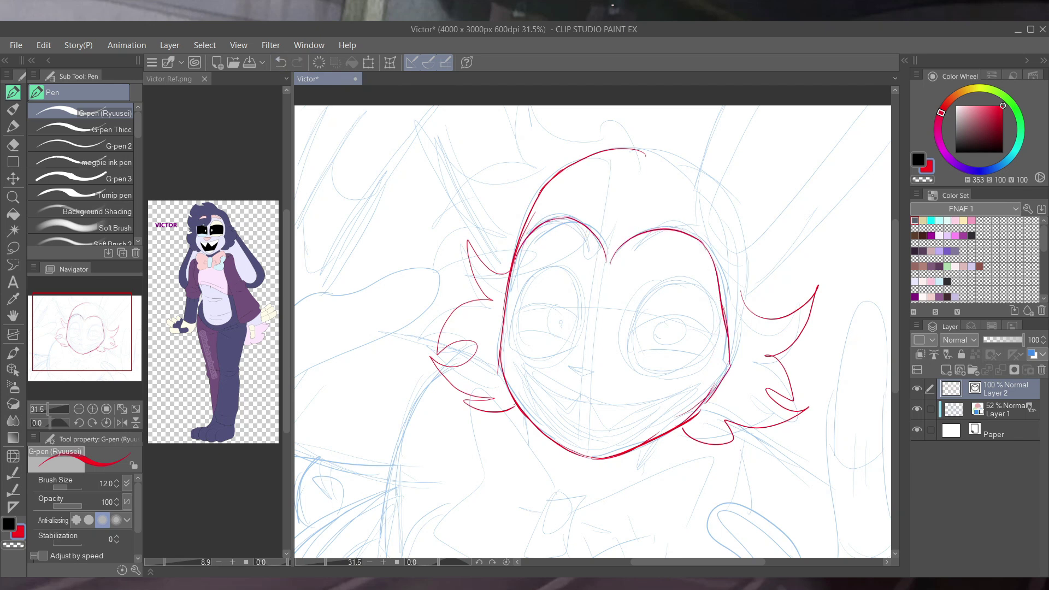
{"action": "mouse_move", "coordinate": [633, 309]}
{"action": "left_mouse_down"}
{"action": "mouse_move", "coordinate": [713, 365]}
{"action": "mouse_move", "coordinate": [709, 374]}
{"action": "left_mouse_up"}
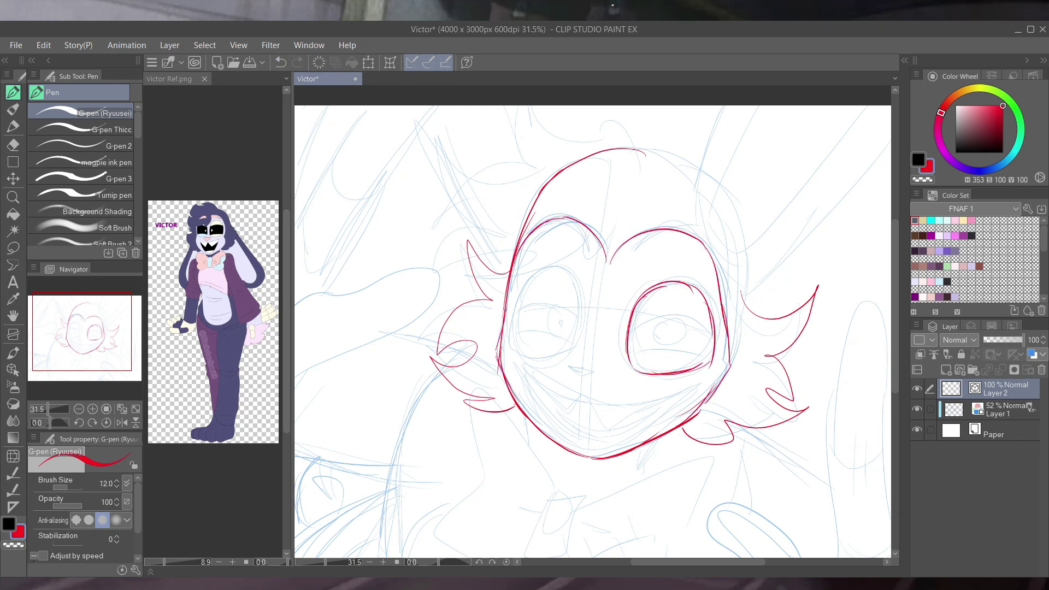
- Ink the left-hand eye with its outline, upper and lower lid lines and iris over the blue sketch
{"action": "mouse_move", "coordinate": [538, 274]}
{"action": "left_mouse_down"}
{"action": "mouse_move", "coordinate": [521, 348]}
{"action": "mouse_move", "coordinate": [573, 356]}
{"action": "left_mouse_up"}
{"action": "mouse_move", "coordinate": [517, 316]}
{"action": "left_mouse_down"}
{"action": "mouse_move", "coordinate": [582, 327]}
{"action": "mouse_move", "coordinate": [571, 347]}
{"action": "left_mouse_up"}
{"action": "left_click_drag", "start_coordinate": [546, 303], "coordinate": [544, 327]}
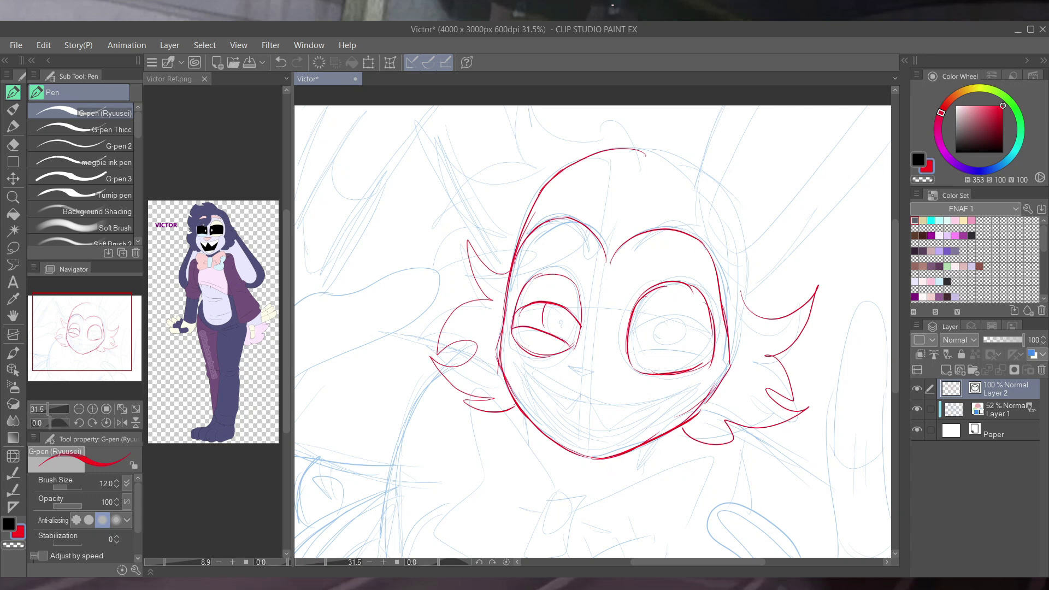
- Ink the right-hand eye's upper and lower lid lines, iris and pupil, undoing and redrawing a stroke
{"action": "left_click_drag", "start_coordinate": [632, 322], "coordinate": [711, 331]}
{"action": "left_click_drag", "start_coordinate": [633, 348], "coordinate": [711, 340]}
{"action": "left_click_drag", "start_coordinate": [648, 318], "coordinate": [643, 343]}
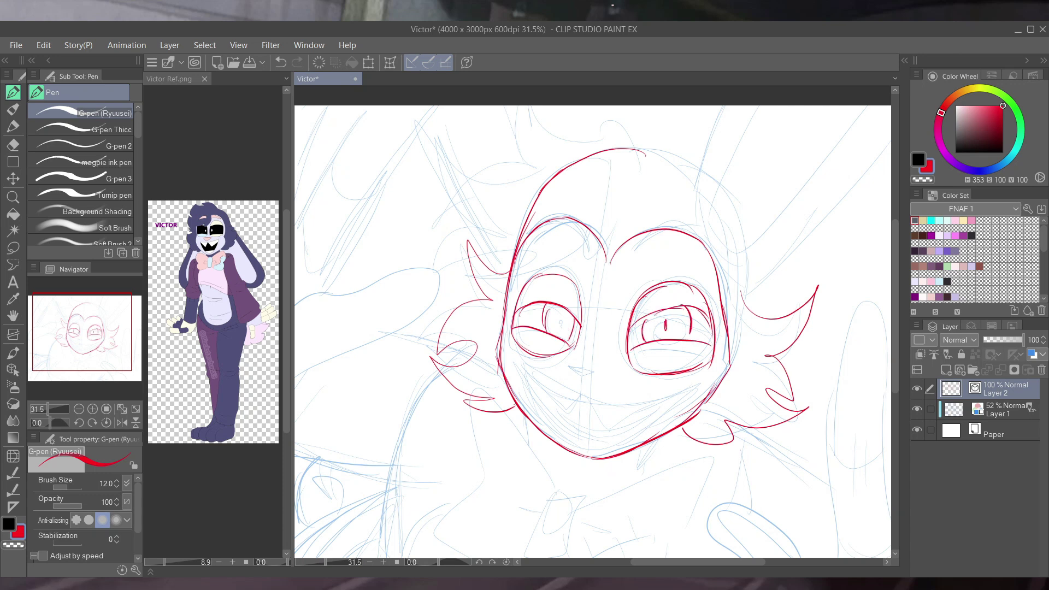
{"action": "key", "text": "ctrl+z"}
{"action": "left_click_drag", "start_coordinate": [687, 304], "coordinate": [686, 334]}
{"action": "mouse_move", "coordinate": [648, 315]}
{"action": "left_mouse_down"}
{"action": "mouse_move", "coordinate": [647, 332]}
{"action": "mouse_move", "coordinate": [691, 326]}
{"action": "left_mouse_up"}
- Ink both eyebrows above the eyes and add the small triangular nose and remaining eye details
{"action": "left_click_drag", "start_coordinate": [582, 255], "coordinate": [586, 268]}
{"action": "left_click_drag", "start_coordinate": [522, 263], "coordinate": [582, 265]}
{"action": "mouse_move", "coordinate": [552, 251]}
{"action": "left_mouse_down"}
{"action": "mouse_move", "coordinate": [586, 273]}
{"action": "mouse_move", "coordinate": [700, 256]}
{"action": "left_mouse_up"}
{"action": "left_click_drag", "start_coordinate": [633, 269], "coordinate": [707, 278]}
- Ink the thumb and the first raised finger of the hand on the right side of the drawing
{"action": "left_click_drag", "start_coordinate": [601, 383], "coordinate": [388, 195]}
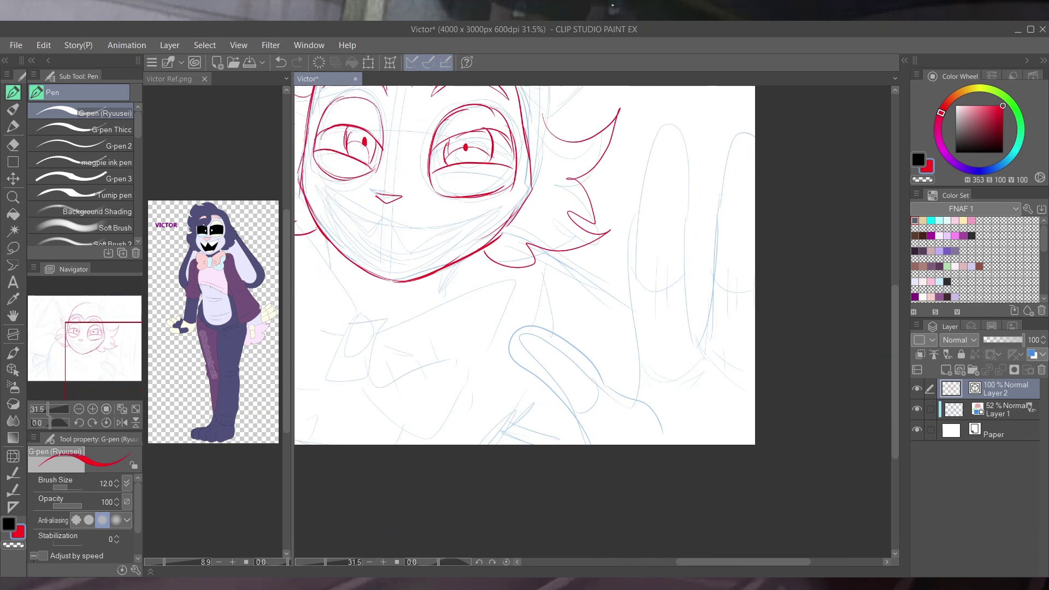
{"action": "left_click_drag", "start_coordinate": [500, 383], "coordinate": [593, 426]}
{"action": "left_click_drag", "start_coordinate": [559, 344], "coordinate": [642, 402]}
{"action": "left_click_drag", "start_coordinate": [641, 403], "coordinate": [665, 431]}
{"action": "scroll", "coordinate": [546, 328], "scroll_direction": "up", "scroll_amount": 3}
{"action": "left_click_drag", "start_coordinate": [609, 485], "coordinate": [664, 376]}
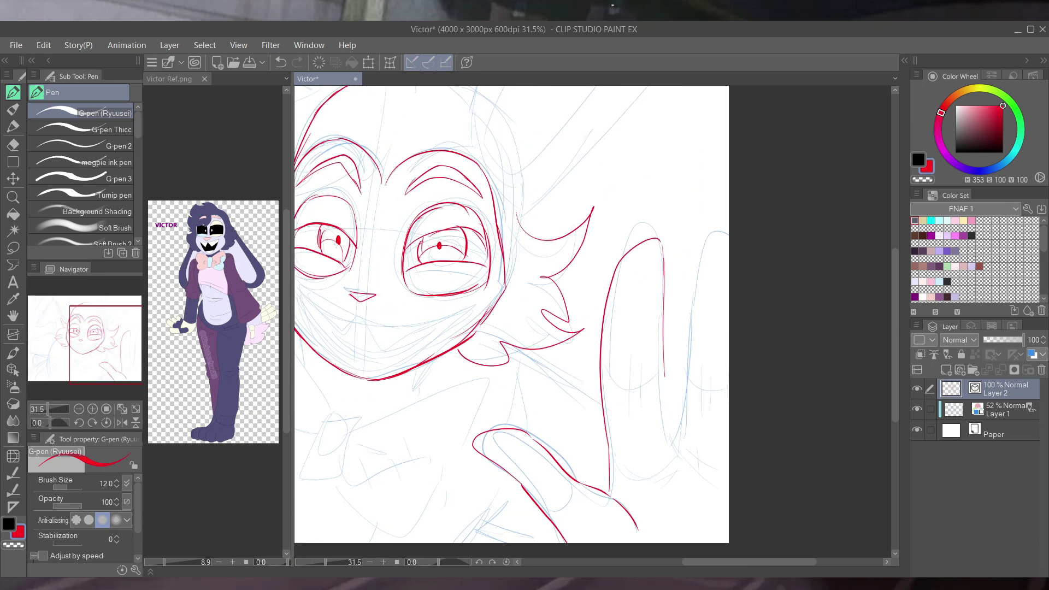
- Ink the right-hand hand's second finger, the stitched seams across the fingers and thumb, and the palm creases
{"action": "left_click_drag", "start_coordinate": [684, 320], "coordinate": [679, 442]}
{"action": "mouse_move", "coordinate": [687, 437]}
{"action": "left_mouse_down"}
{"action": "mouse_move", "coordinate": [684, 322]}
{"action": "mouse_move", "coordinate": [729, 245]}
{"action": "left_mouse_up"}
{"action": "mouse_move", "coordinate": [604, 368]}
{"action": "left_mouse_down"}
{"action": "mouse_move", "coordinate": [661, 369]}
{"action": "mouse_move", "coordinate": [722, 405]}
{"action": "left_mouse_up"}
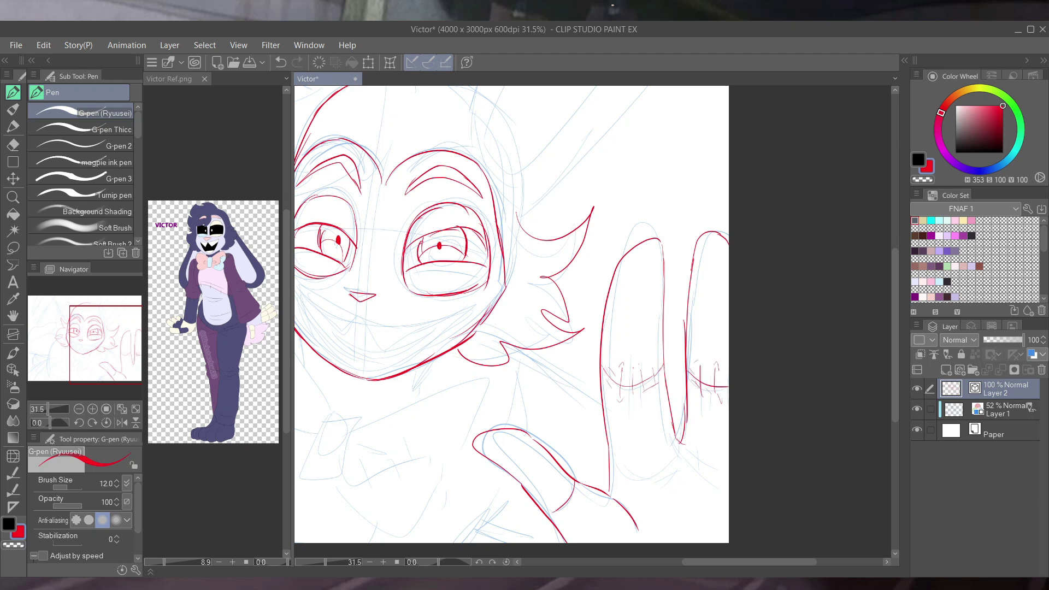
{"action": "left_click_drag", "start_coordinate": [549, 492], "coordinate": [565, 511]}
{"action": "left_click_drag", "start_coordinate": [683, 457], "coordinate": [640, 492]}
{"action": "key", "text": "ctrl+z"}
{"action": "left_click_drag", "start_coordinate": [686, 461], "coordinate": [634, 494]}
- Ink the right-hand sleeve edges and fold between cheek and hand, plus the long shoulder curve on the left
{"action": "left_click_drag", "start_coordinate": [383, 295], "coordinate": [552, 295]}
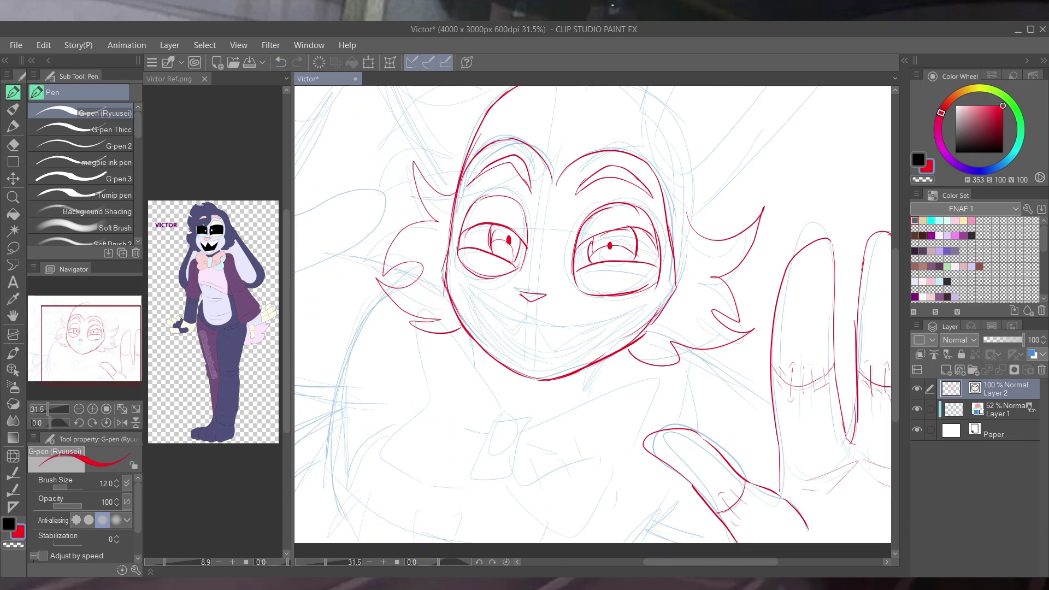
{"action": "left_click_drag", "start_coordinate": [693, 365], "coordinate": [772, 417]}
{"action": "left_click_drag", "start_coordinate": [701, 355], "coordinate": [701, 423]}
{"action": "left_click_drag", "start_coordinate": [681, 477], "coordinate": [631, 543]}
{"action": "left_click_drag", "start_coordinate": [390, 302], "coordinate": [338, 510]}
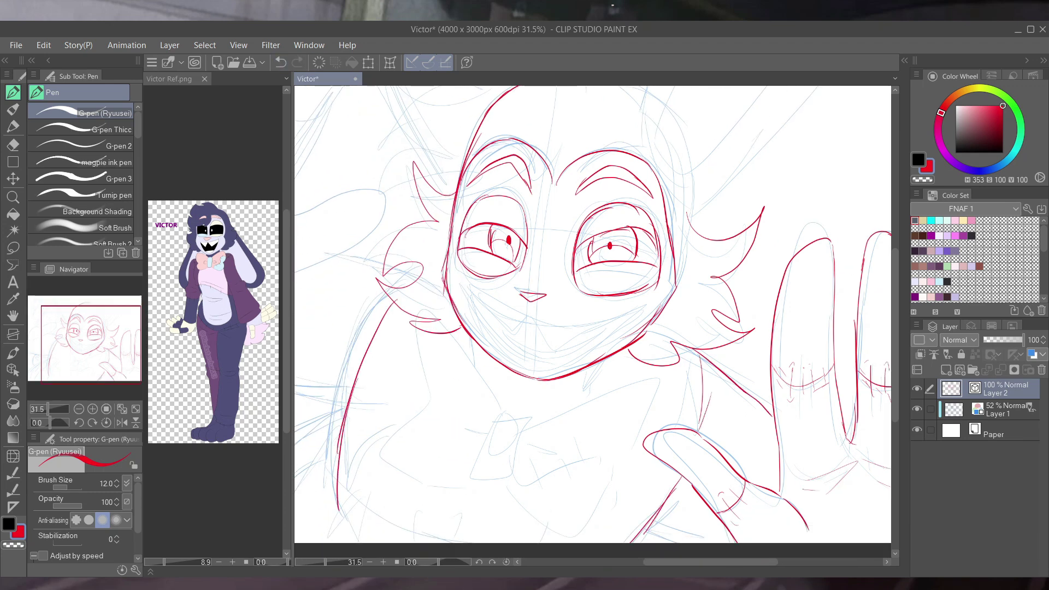
- Ink the jacket's shoulder, fold and lapel lines at the lower left of the body
{"action": "left_click_drag", "start_coordinate": [336, 413], "coordinate": [456, 521]}
{"action": "mouse_move", "coordinate": [374, 429]}
{"action": "left_mouse_down"}
{"action": "mouse_move", "coordinate": [483, 543]}
{"action": "mouse_move", "coordinate": [356, 467]}
{"action": "left_mouse_up"}
{"action": "left_click_drag", "start_coordinate": [389, 437], "coordinate": [384, 455]}
{"action": "left_click_drag", "start_coordinate": [491, 273], "coordinate": [593, 246]}
{"action": "left_click_drag", "start_coordinate": [437, 413], "coordinate": [429, 462]}
{"action": "left_click_drag", "start_coordinate": [432, 453], "coordinate": [349, 514]}
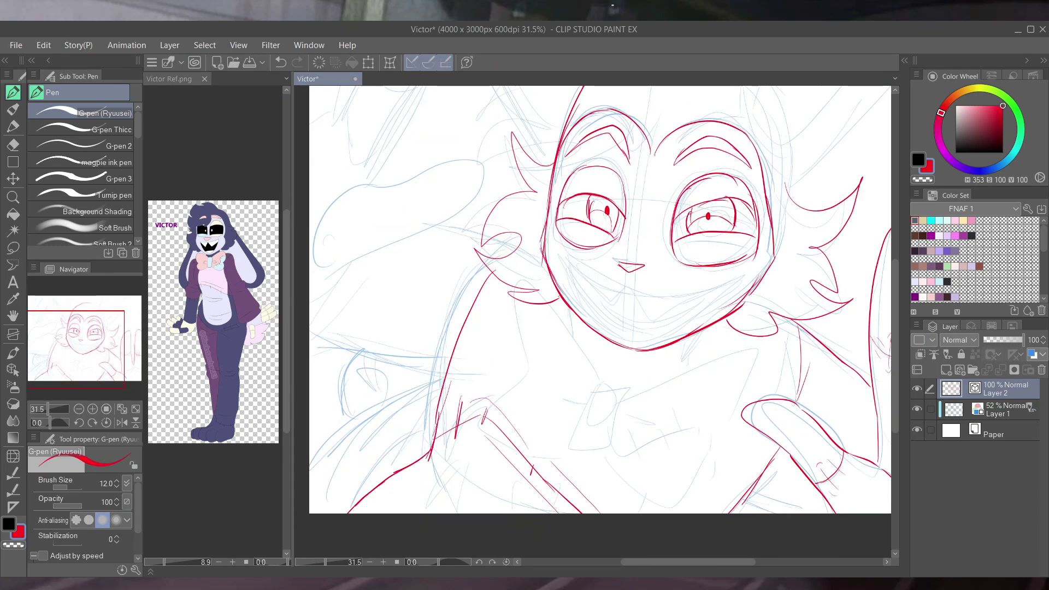
- Ink the bow tie beneath the chin with its knot, both loops, hanging tail, small patch and stitches
{"action": "mouse_move", "coordinate": [601, 371]}
{"action": "left_mouse_down"}
{"action": "mouse_move", "coordinate": [587, 441]}
{"action": "mouse_move", "coordinate": [631, 387]}
{"action": "left_mouse_up"}
{"action": "mouse_move", "coordinate": [511, 298]}
{"action": "left_mouse_down"}
{"action": "mouse_move", "coordinate": [499, 393]}
{"action": "mouse_move", "coordinate": [573, 445]}
{"action": "left_mouse_up"}
{"action": "left_click_drag", "start_coordinate": [601, 445], "coordinate": [691, 498]}
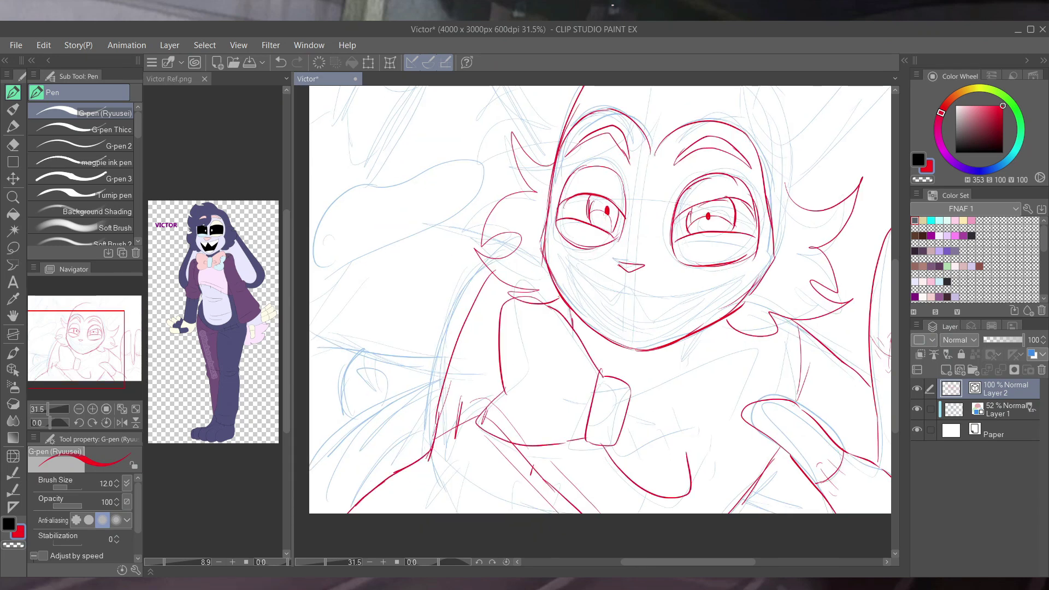
{"action": "left_click_drag", "start_coordinate": [631, 386], "coordinate": [738, 366]}
{"action": "left_click_drag", "start_coordinate": [738, 371], "coordinate": [694, 470]}
{"action": "mouse_move", "coordinate": [671, 431]}
{"action": "left_mouse_down"}
{"action": "mouse_move", "coordinate": [720, 423]}
{"action": "mouse_move", "coordinate": [684, 443]}
{"action": "left_mouse_up"}
{"action": "mouse_move", "coordinate": [588, 394]}
{"action": "left_mouse_down"}
{"action": "mouse_move", "coordinate": [587, 411]}
{"action": "mouse_move", "coordinate": [638, 438]}
{"action": "left_mouse_up"}
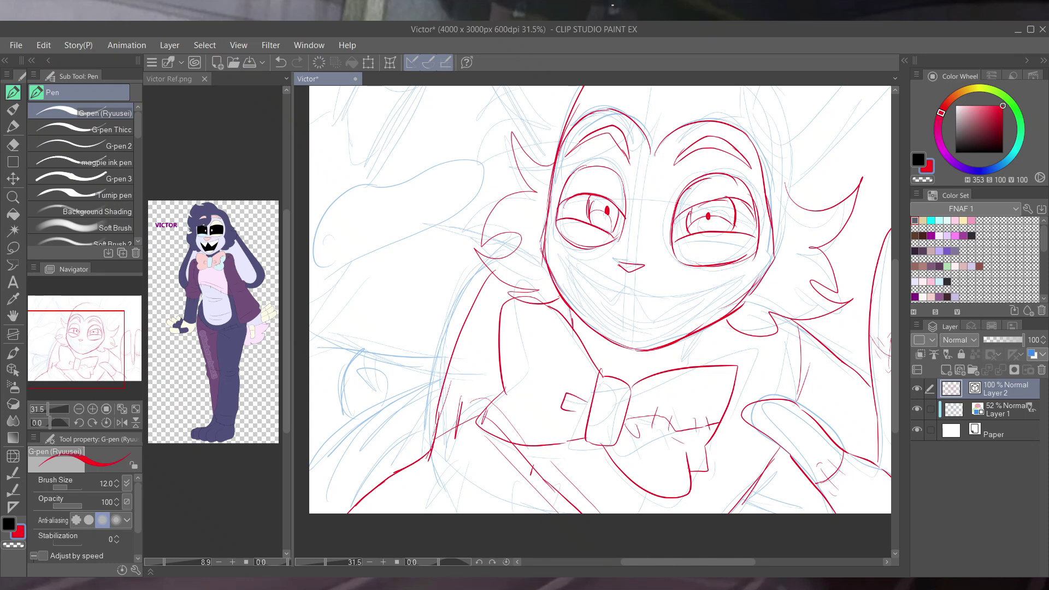
- Ink the neck lines, erase the jacket lines overlapping the bow tie's left loop, and redraw the jacket edge
{"action": "mouse_move", "coordinate": [710, 326]}
{"action": "left_mouse_down"}
{"action": "mouse_move", "coordinate": [695, 366]}
{"action": "mouse_move", "coordinate": [721, 365]}
{"action": "left_mouse_up"}
{"action": "key", "text": "e"}
{"action": "mouse_move", "coordinate": [516, 431]}
{"action": "left_mouse_down"}
{"action": "mouse_move", "coordinate": [480, 397]}
{"action": "mouse_move", "coordinate": [454, 468]}
{"action": "left_mouse_up"}
{"action": "key", "text": "p"}
{"action": "mouse_move", "coordinate": [455, 461]}
{"action": "left_mouse_down"}
{"action": "mouse_move", "coordinate": [410, 514]}
{"action": "mouse_move", "coordinate": [443, 512]}
{"action": "left_mouse_up"}
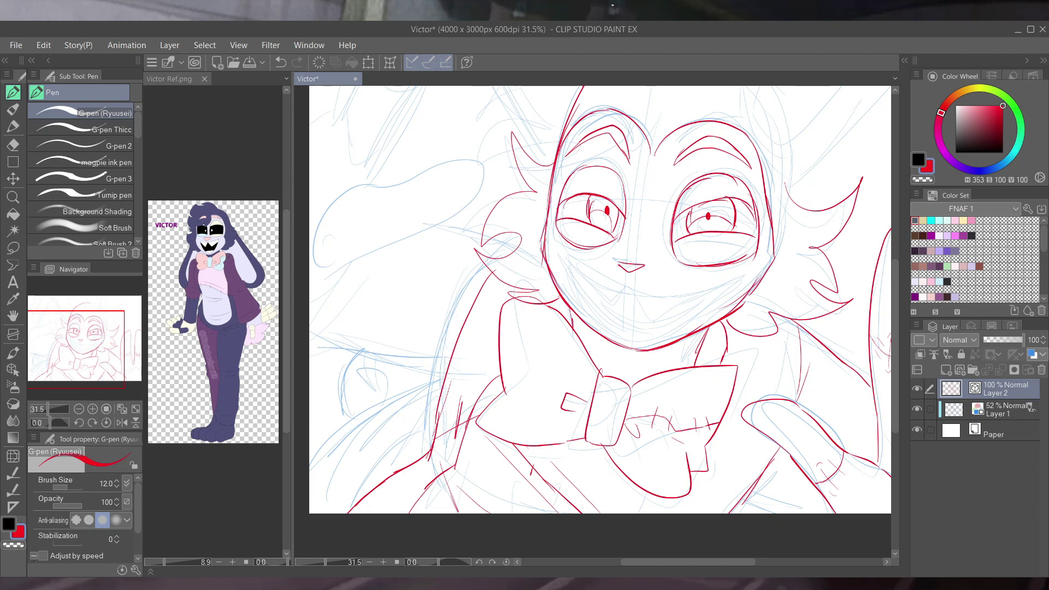
- Ink the fingers, thumb and stitch marks of the raised hand on the left side of the drawing
{"action": "left_click_drag", "start_coordinate": [656, 273], "coordinate": [665, 379]}
{"action": "mouse_move", "coordinate": [472, 288]}
{"action": "left_mouse_down"}
{"action": "mouse_move", "coordinate": [340, 305]}
{"action": "mouse_move", "coordinate": [320, 335]}
{"action": "left_mouse_up"}
{"action": "mouse_move", "coordinate": [363, 300]}
{"action": "left_mouse_down"}
{"action": "mouse_move", "coordinate": [500, 117]}
{"action": "mouse_move", "coordinate": [348, 217]}
{"action": "left_mouse_up"}
{"action": "left_click_drag", "start_coordinate": [355, 144], "coordinate": [344, 211]}
{"action": "mouse_move", "coordinate": [380, 112]}
{"action": "left_mouse_down"}
{"action": "mouse_move", "coordinate": [319, 145]}
{"action": "mouse_move", "coordinate": [355, 139]}
{"action": "left_mouse_up"}
{"action": "left_click_drag", "start_coordinate": [380, 178], "coordinate": [415, 211]}
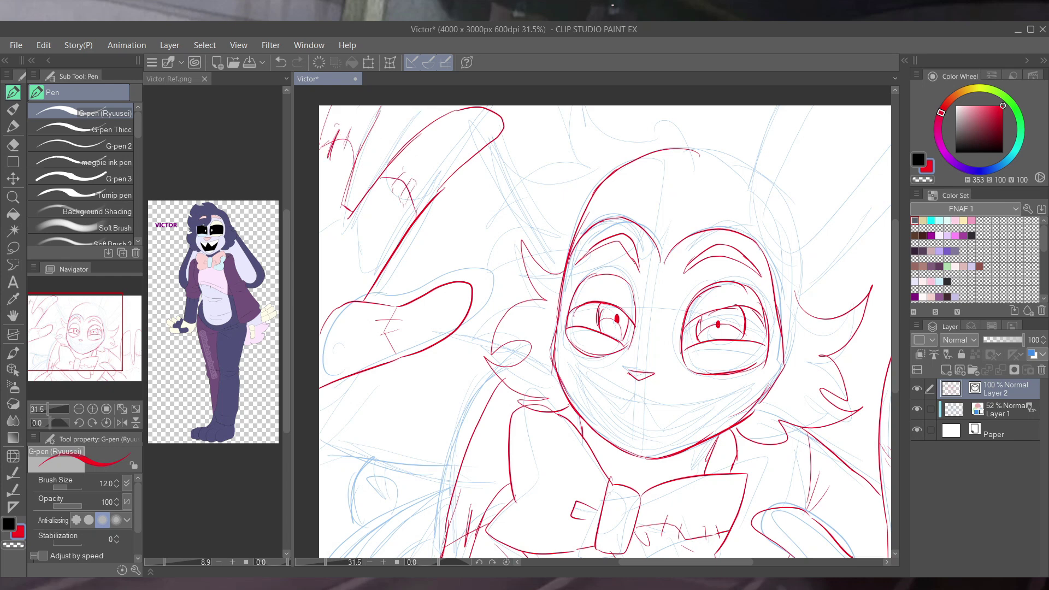
- Ink the sleeve edge and fold lines of the left-hand arm below the raised hand
{"action": "scroll", "coordinate": [593, 325], "scroll_direction": "down", "scroll_amount": 2}
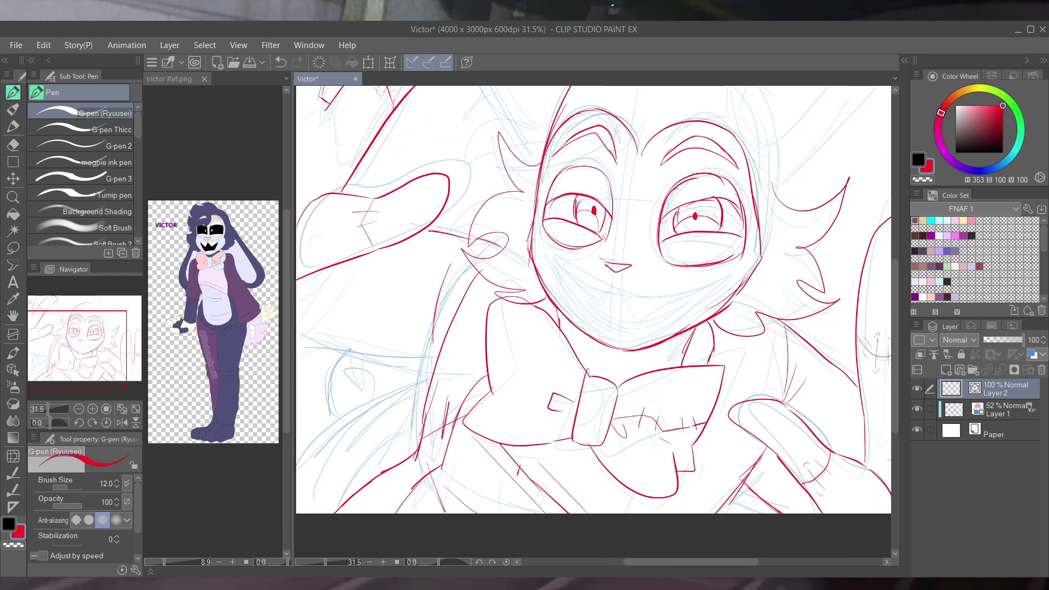
{"action": "left_click_drag", "start_coordinate": [303, 338], "coordinate": [411, 375]}
{"action": "left_click_drag", "start_coordinate": [312, 322], "coordinate": [350, 263]}
{"action": "left_click_drag", "start_coordinate": [300, 288], "coordinate": [330, 270]}
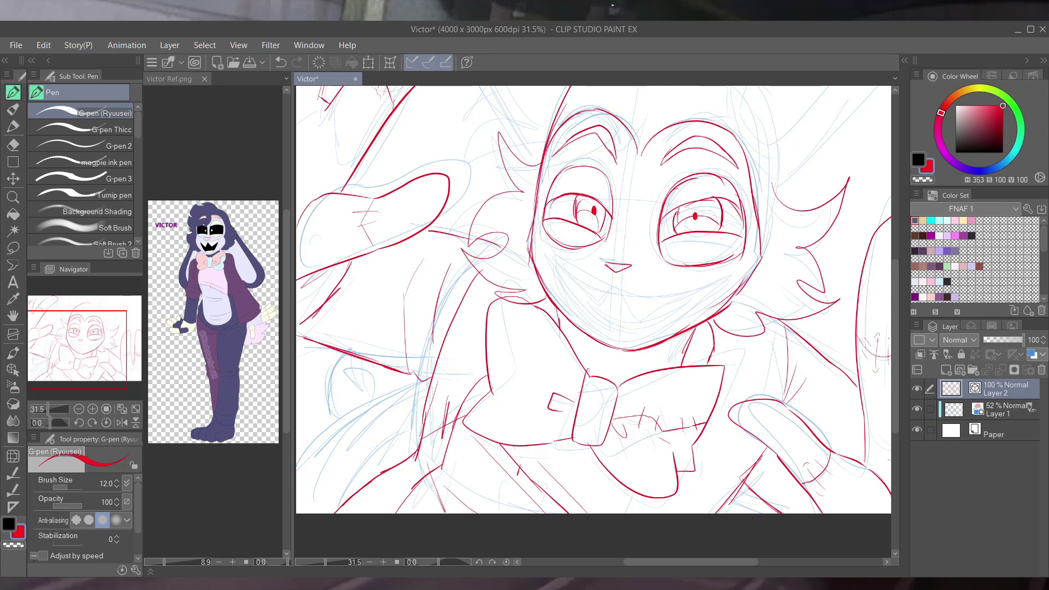
- Ink the pointed shape and its short detail strokes in the drawing's lower-left corner
{"action": "left_click_drag", "start_coordinate": [392, 365], "coordinate": [300, 430]}
{"action": "left_click_drag", "start_coordinate": [377, 405], "coordinate": [403, 460]}
{"action": "left_click_drag", "start_coordinate": [314, 390], "coordinate": [295, 431]}
{"action": "left_click_drag", "start_coordinate": [337, 452], "coordinate": [298, 508]}
{"action": "left_click_drag", "start_coordinate": [320, 498], "coordinate": [295, 514]}
{"action": "left_click_drag", "start_coordinate": [336, 476], "coordinate": [308, 495]}
{"action": "left_click_drag", "start_coordinate": [333, 496], "coordinate": [308, 511]}
- Ink the ears' straight edges and inner lines at the upper right of the head
{"action": "mouse_move", "coordinate": [617, 268]}
{"action": "left_mouse_down"}
{"action": "mouse_move", "coordinate": [517, 474]}
{"action": "mouse_move", "coordinate": [497, 467]}
{"action": "left_mouse_up"}
{"action": "left_click_drag", "start_coordinate": [646, 199], "coordinate": [610, 263]}
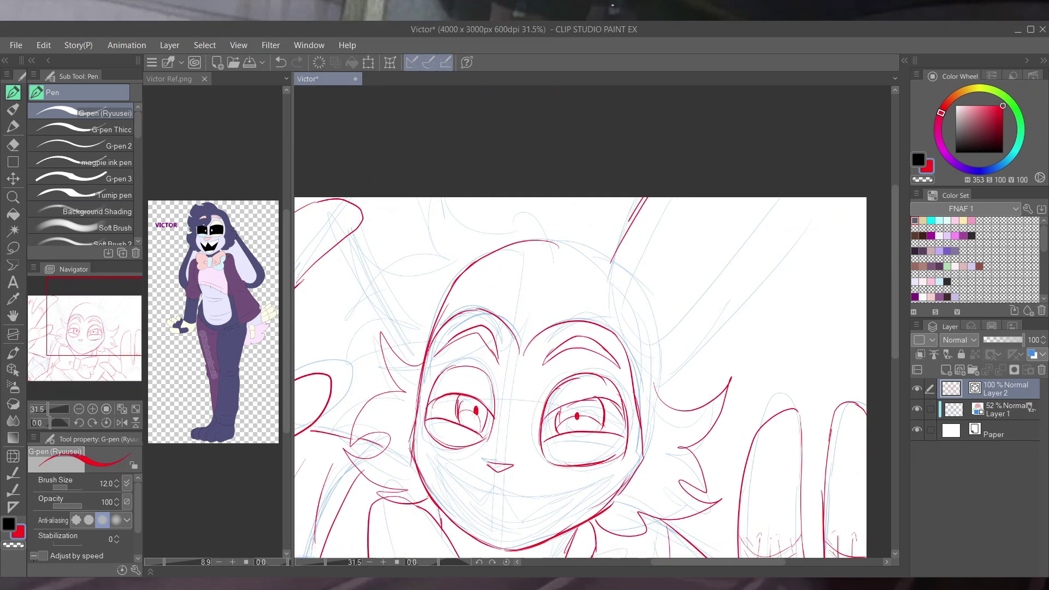
{"action": "left_click_drag", "start_coordinate": [841, 198], "coordinate": [659, 385]}
{"action": "left_click_drag", "start_coordinate": [667, 198], "coordinate": [638, 273]}
{"action": "left_click_drag", "start_coordinate": [638, 276], "coordinate": [734, 275]}
{"action": "left_click_drag", "start_coordinate": [802, 198], "coordinate": [700, 304]}
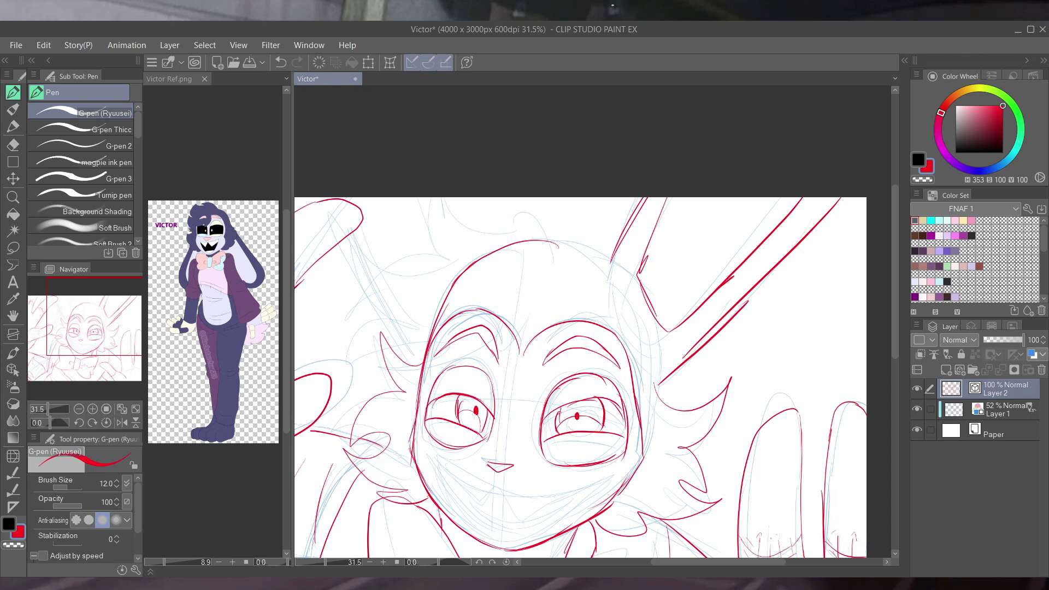
- Ink the hair tufts across the top and left of the head, including the strand over the forehead
{"action": "left_click_drag", "start_coordinate": [568, 254], "coordinate": [529, 203]}
{"action": "left_click_drag", "start_coordinate": [439, 198], "coordinate": [539, 205]}
{"action": "left_click_drag", "start_coordinate": [411, 198], "coordinate": [420, 265]}
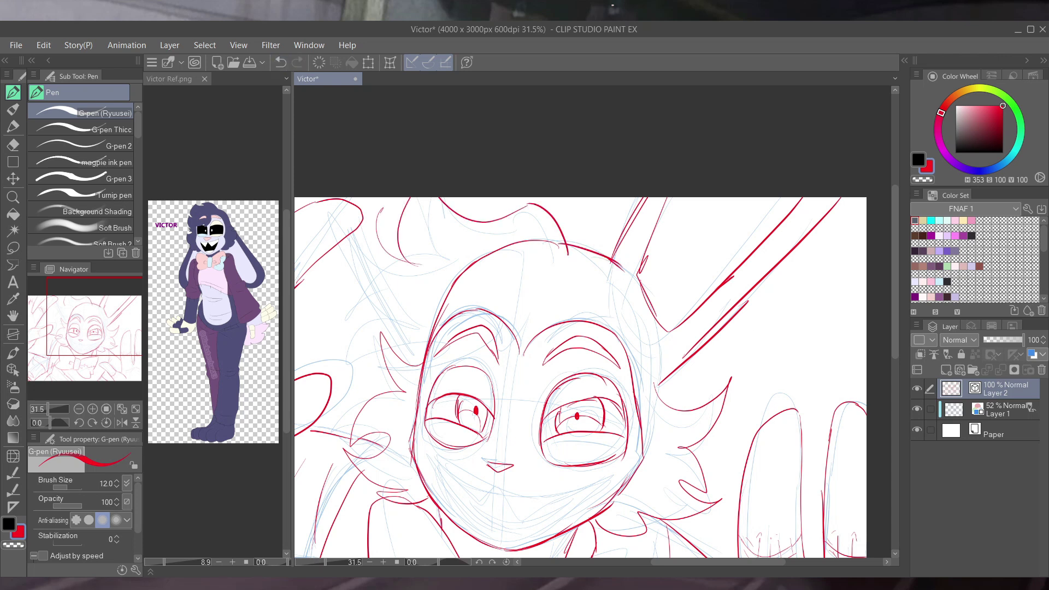
{"action": "left_click_drag", "start_coordinate": [355, 215], "coordinate": [382, 323]}
{"action": "left_click_drag", "start_coordinate": [347, 310], "coordinate": [403, 317]}
{"action": "left_click_drag", "start_coordinate": [349, 327], "coordinate": [454, 361]}
{"action": "left_click_drag", "start_coordinate": [513, 284], "coordinate": [480, 320]}
- Erase the head and mask lines covered by the hair with the vector eraser, and re-ink the ear's lower edge
{"action": "key", "text": "e"}
{"action": "left_click_drag", "start_coordinate": [377, 323], "coordinate": [437, 342]}
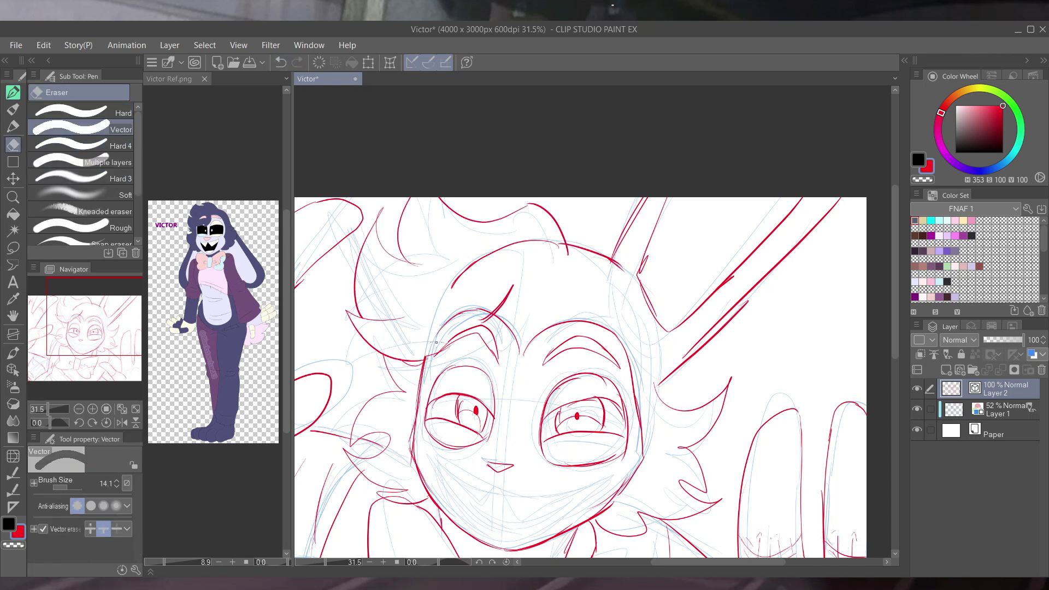
{"action": "left_click_drag", "start_coordinate": [477, 306], "coordinate": [478, 260]}
{"action": "key", "text": "p"}
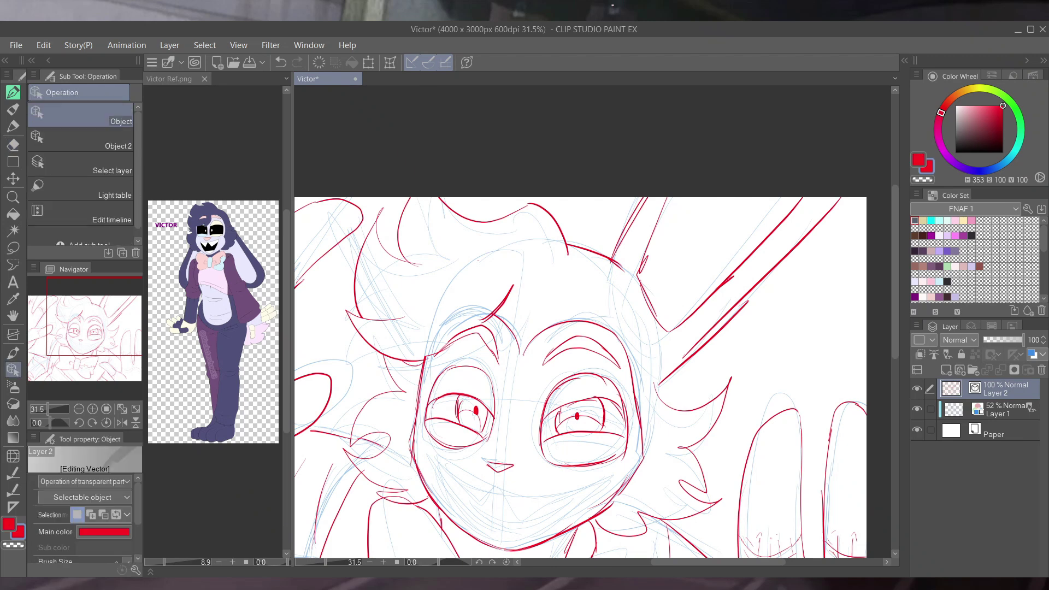
{"action": "left_click_drag", "start_coordinate": [680, 360], "coordinate": [855, 183]}
- Ink the wide grinning mouth with its upper and lower curves, fang, teeth and inner mouth lines
{"action": "scroll", "coordinate": [547, 300], "scroll_direction": "up", "scroll_amount": 4}
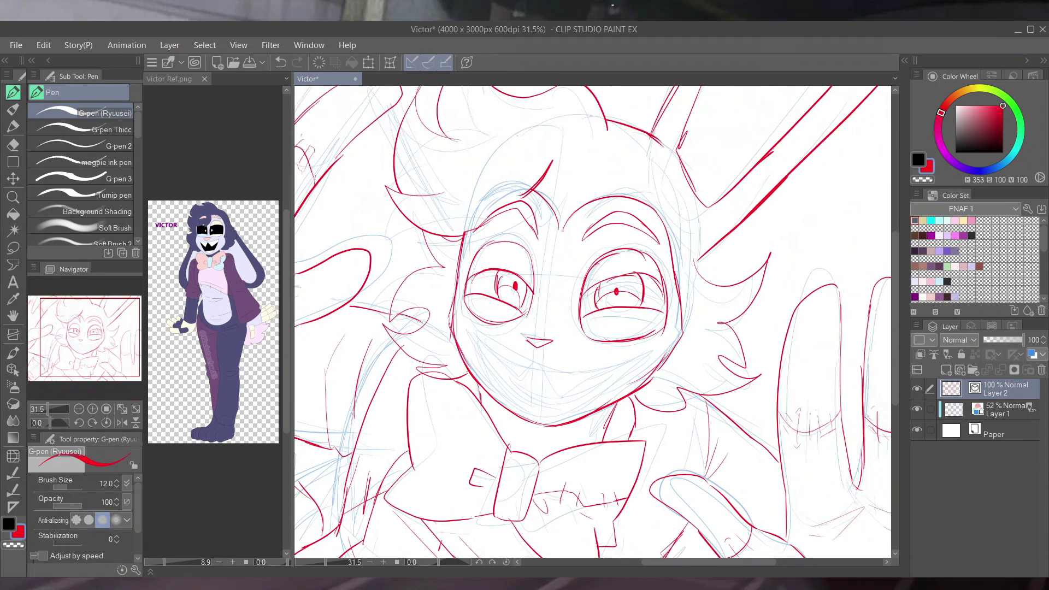
{"action": "mouse_move", "coordinate": [337, 330]}
{"action": "left_mouse_down"}
{"action": "mouse_move", "coordinate": [486, 486]}
{"action": "mouse_move", "coordinate": [729, 361]}
{"action": "left_mouse_up"}
{"action": "left_click_drag", "start_coordinate": [729, 363], "coordinate": [558, 481]}
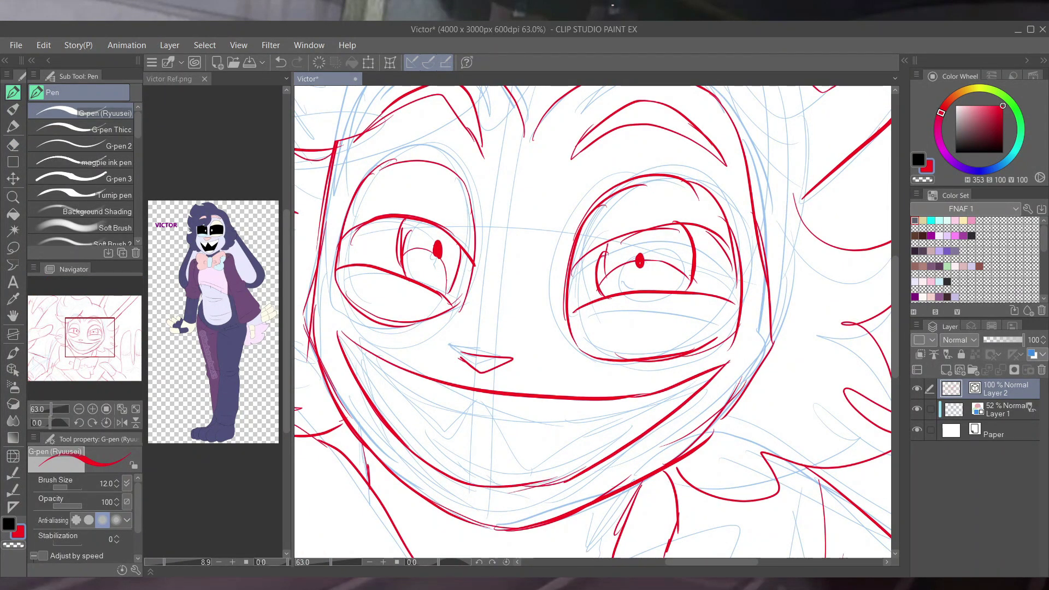
{"action": "left_click_drag", "start_coordinate": [455, 385], "coordinate": [433, 412]}
{"action": "mouse_move", "coordinate": [494, 395]}
{"action": "left_mouse_down"}
{"action": "mouse_move", "coordinate": [511, 421]}
{"action": "mouse_move", "coordinate": [680, 385]}
{"action": "left_mouse_up"}
{"action": "left_click_drag", "start_coordinate": [401, 413], "coordinate": [492, 454]}
{"action": "left_click_drag", "start_coordinate": [513, 460], "coordinate": [653, 398]}
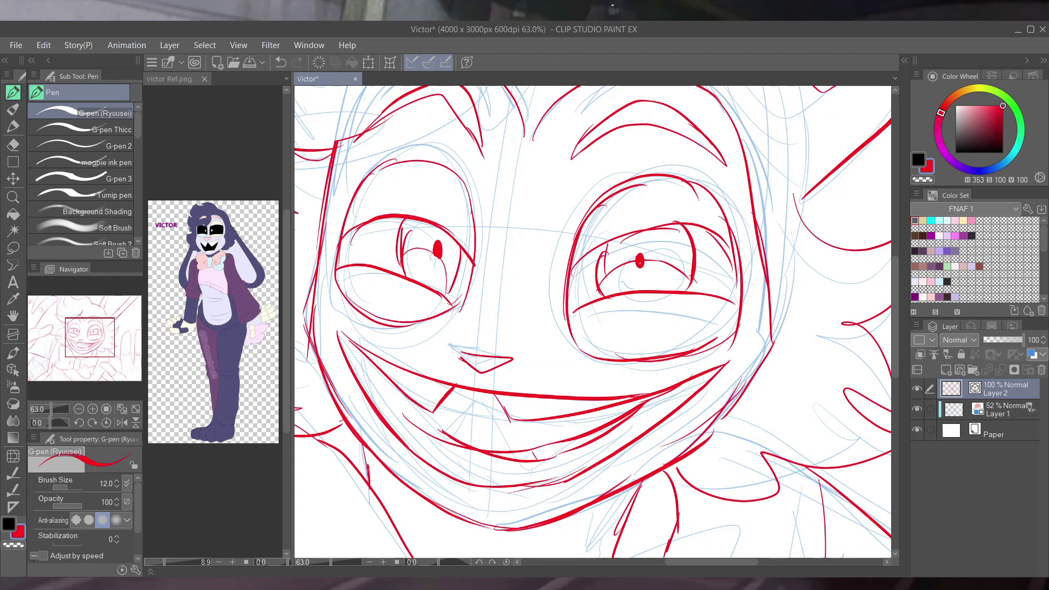
{"action": "mouse_move", "coordinate": [427, 438]}
{"action": "left_mouse_down"}
{"action": "mouse_move", "coordinate": [546, 452]}
{"action": "mouse_move", "coordinate": [636, 410]}
{"action": "left_mouse_up"}
- Recolour the red vector line art on Layer 2 to black
{"action": "key", "text": "ctrl+0"}
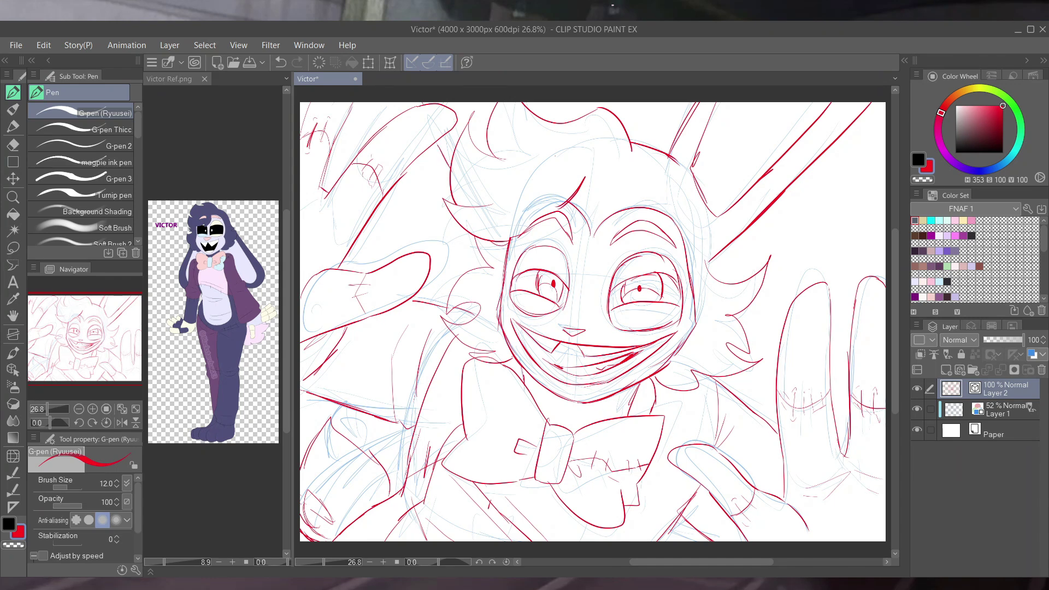
{"action": "key", "text": "u"}
{"action": "key", "text": "u"}
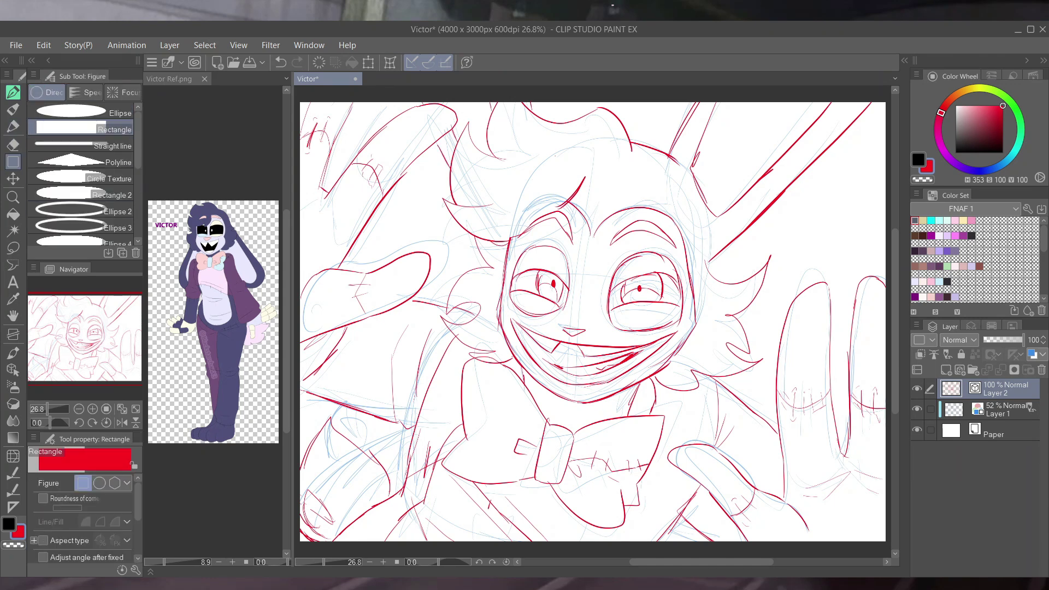
{"action": "key", "text": "ctrl+minus"}
{"action": "key", "text": "o"}
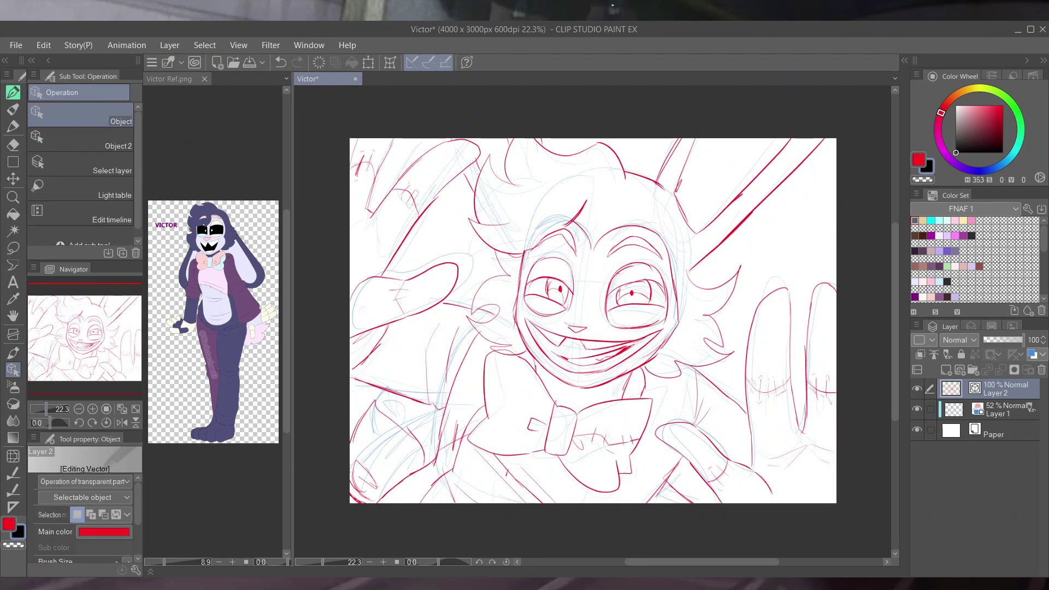
{"action": "key", "text": "x"}
- Add a layer below the line art and cover the canvas with a rectangle in the reference's dark blue-purple
{"action": "key", "text": "ctrl+shift+n"}
{"action": "key", "text": "u"}
{"action": "left_click", "coordinate": [224, 393], "text": "alt"}
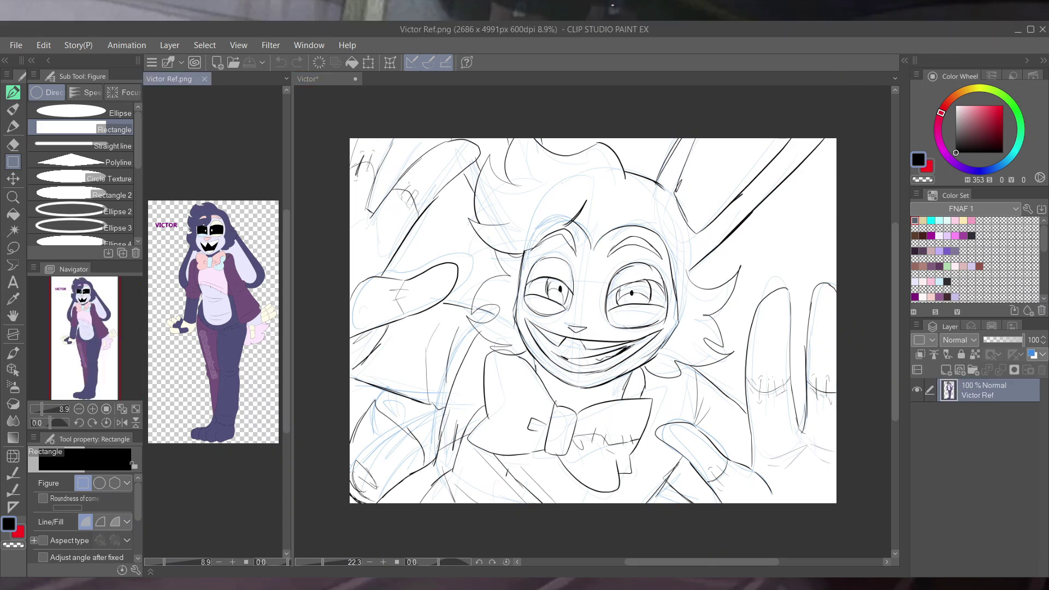
{"action": "left_click_drag", "start_coordinate": [328, 123], "coordinate": [847, 514]}
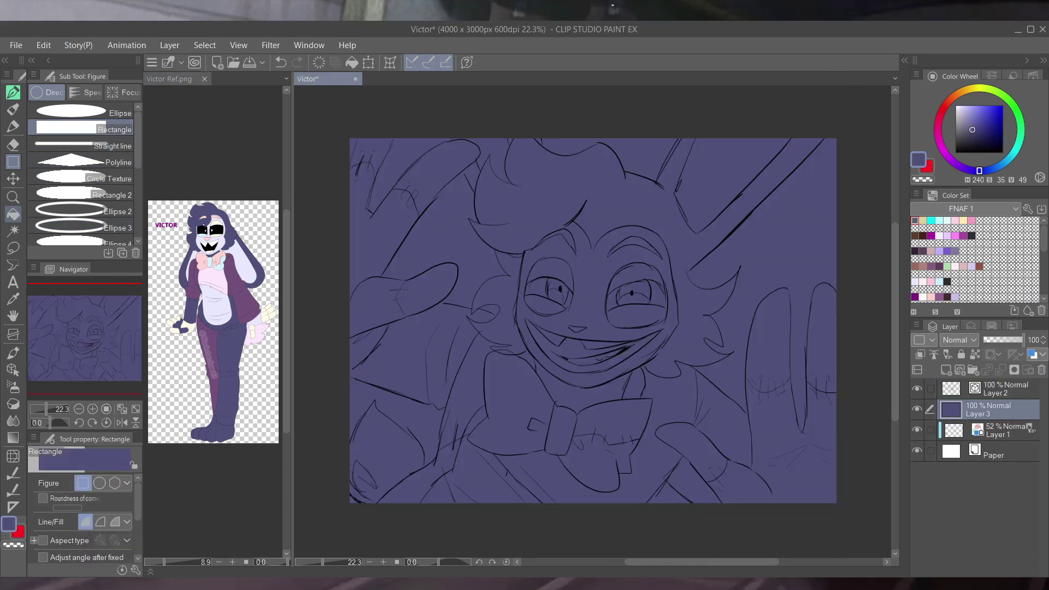
- Clear the background areas around the character to transparent with the Fill tool, undoing one misplaced fill
{"action": "key", "text": "g"}
{"action": "left_click", "coordinate": [546, 155]}
{"action": "key", "text": "ctrl+z"}
{"action": "left_click", "coordinate": [405, 164]}
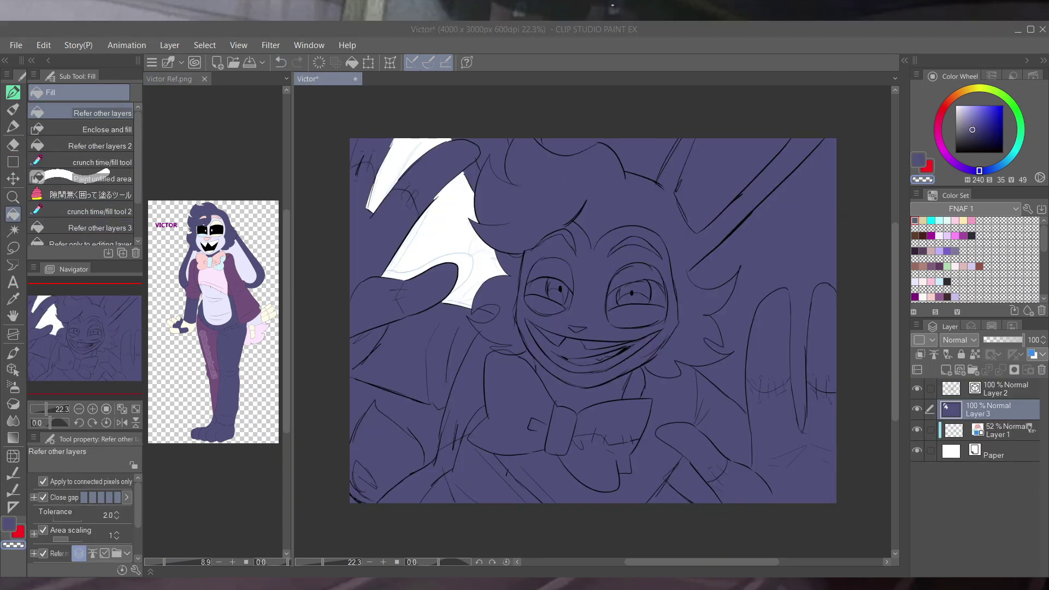
{"action": "left_click", "coordinate": [448, 251]}
{"action": "left_click", "coordinate": [354, 150]}
{"action": "left_click", "coordinate": [606, 150]}
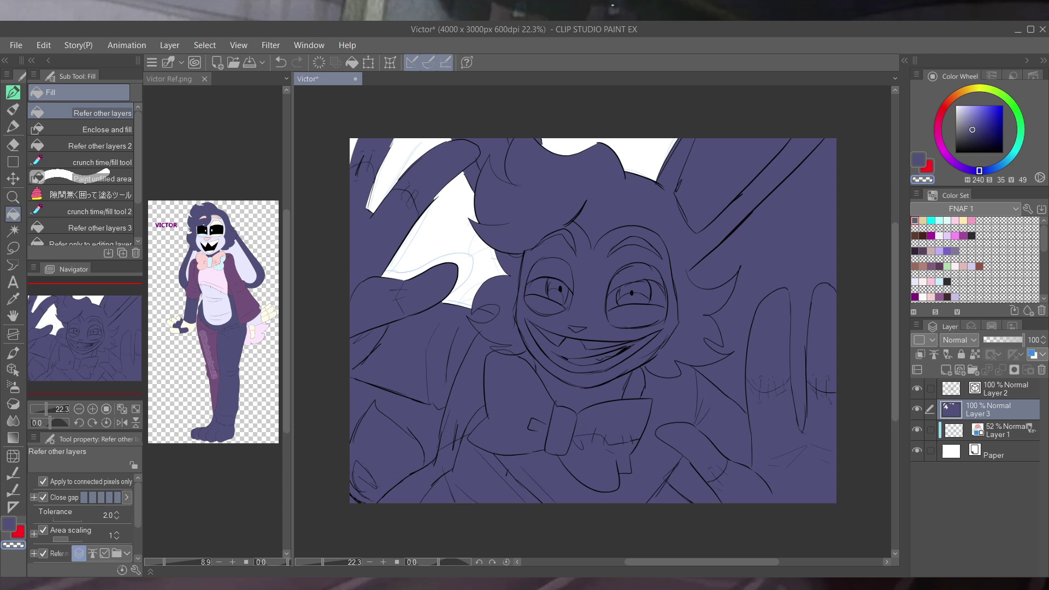
{"action": "left_click", "coordinate": [754, 328]}
{"action": "left_click", "coordinate": [383, 426]}
{"action": "left_click", "coordinate": [667, 497]}
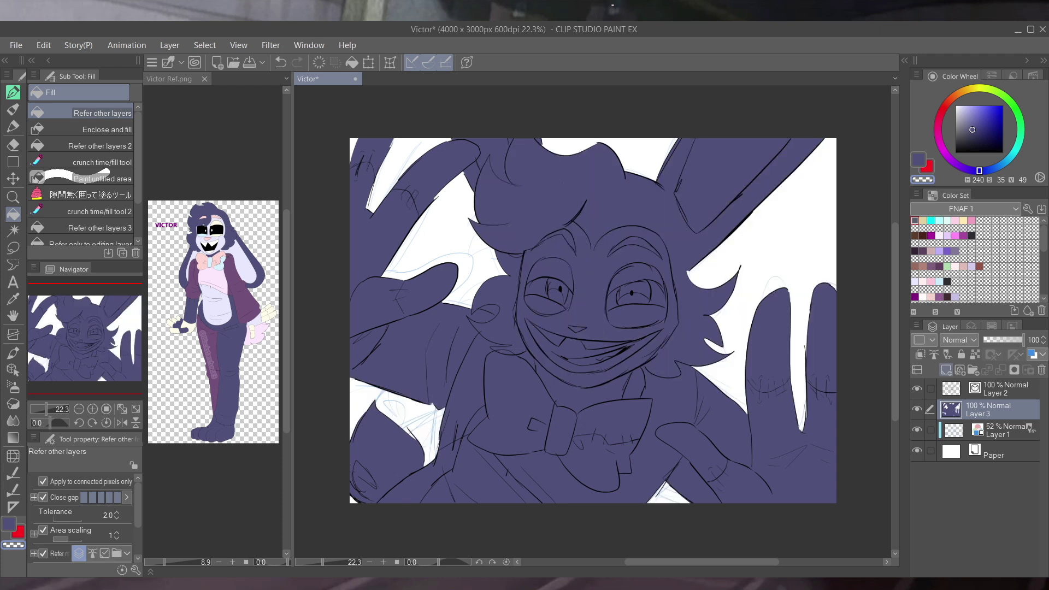
- Add a new layer above the base colour and fill the mouth with black, undoing a stray eye fill
{"action": "left_click", "coordinate": [946, 370]}
{"action": "left_click", "coordinate": [955, 153]}
{"action": "left_click", "coordinate": [590, 350]}
{"action": "left_click", "coordinate": [655, 295]}
{"action": "key", "text": "ctrl+z"}
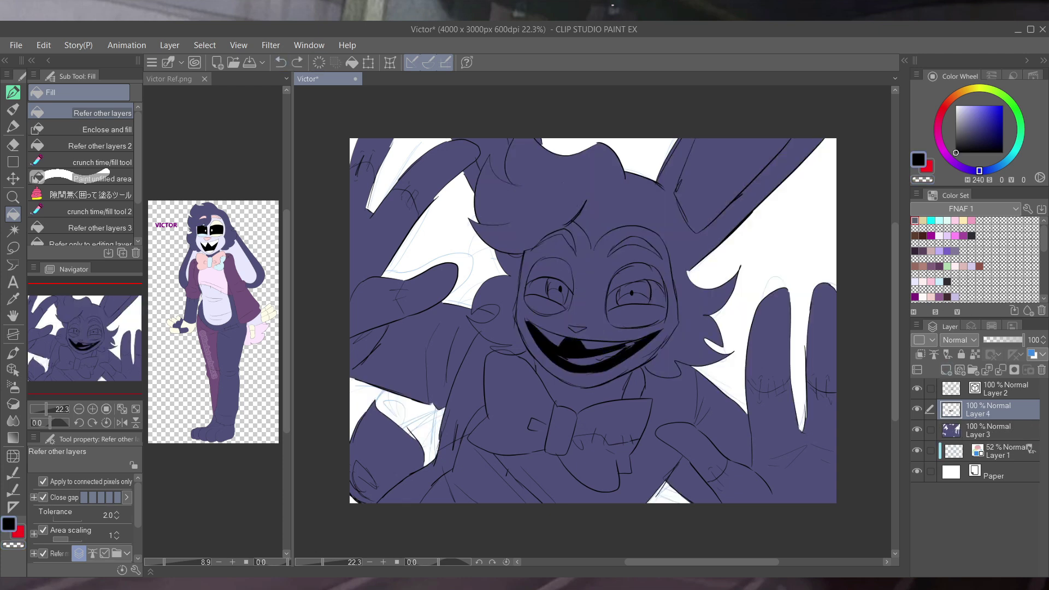
- Fill the whites of both eyes with light grey
{"action": "left_click", "coordinate": [956, 114]}
{"action": "left_click", "coordinate": [536, 287]}
{"action": "left_click", "coordinate": [569, 300]}
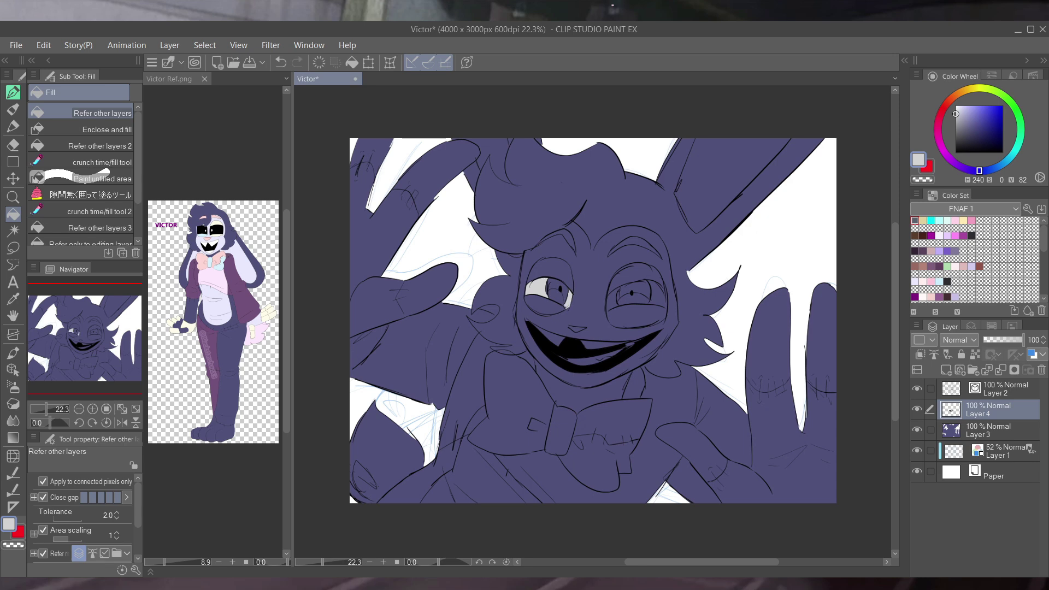
{"action": "key", "text": "ctrl+alt+0"}
{"action": "left_click", "coordinate": [683, 230]}
{"action": "left_click", "coordinate": [863, 191]}
{"action": "scroll", "coordinate": [601, 326], "scroll_direction": "down", "scroll_amount": 3}
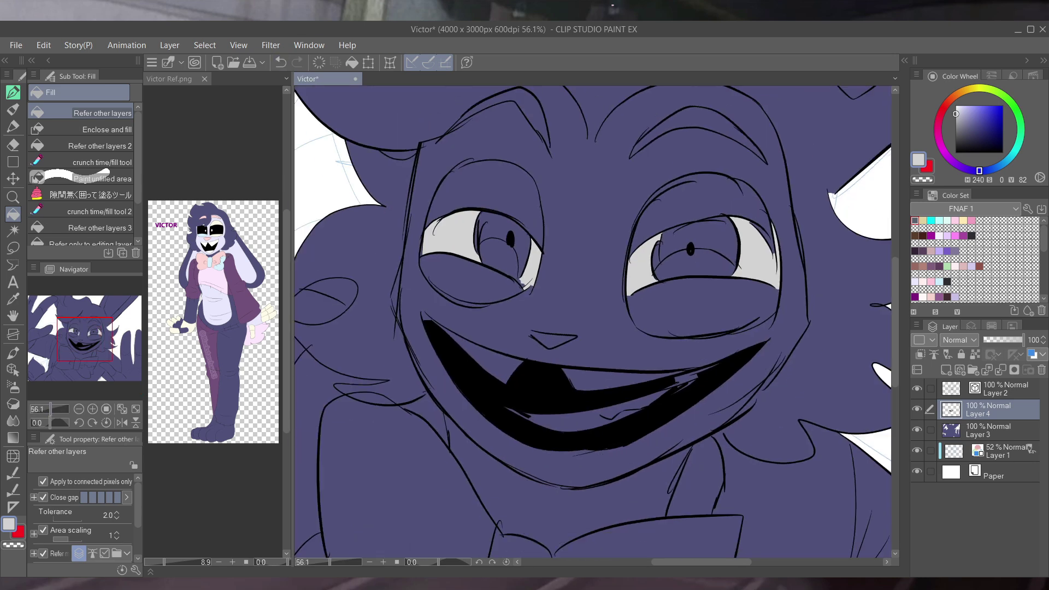
- Fill the lower teeth with light grey and the upper teeth with white on Layer 4
{"action": "left_click", "coordinate": [573, 420]}
{"action": "left_click", "coordinate": [628, 407]}
{"action": "left_click", "coordinate": [661, 394]}
{"action": "left_click", "coordinate": [956, 153]}
{"action": "left_click", "coordinate": [955, 106]}
{"action": "left_click", "coordinate": [480, 355]}
{"action": "left_click", "coordinate": [623, 379]}
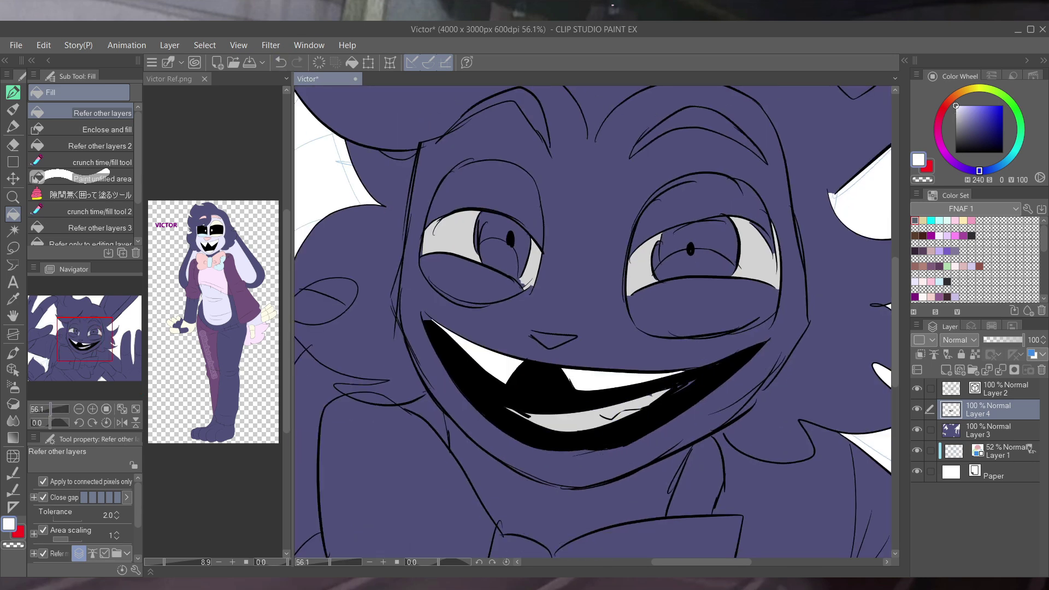
- Undo a stray fill between the brows and close the hairline gap there with the black G-pen on Layer 2
{"action": "scroll", "coordinate": [201, 205], "scroll_direction": "up", "scroll_amount": 5}
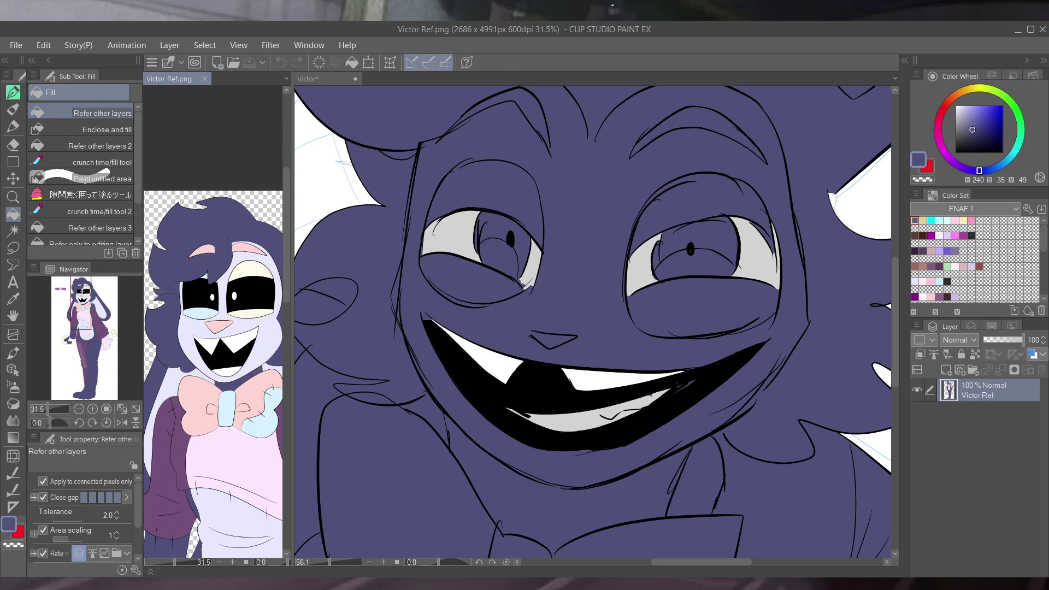
{"action": "left_click", "coordinate": [230, 257], "text": "alt"}
{"action": "left_click", "coordinate": [601, 164]}
{"action": "key", "text": "ctrl+z"}
{"action": "key", "text": "p"}
{"action": "left_click", "coordinate": [1006, 389]}
{"action": "left_click", "coordinate": [956, 153]}
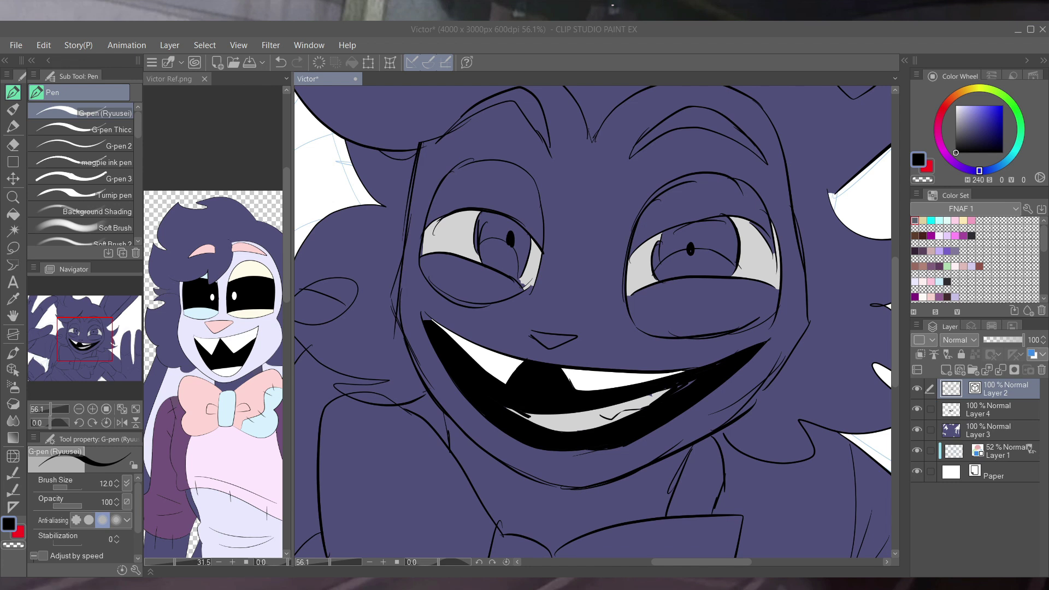
- Sample the reference's yellow eyelid, saturate it to H 49, S 43, V 100, and fill the right-hand eye's lids on Layer 4
{"action": "left_click", "coordinate": [251, 295], "text": "alt"}
{"action": "left_click", "coordinate": [978, 409]}
{"action": "key", "text": "g"}
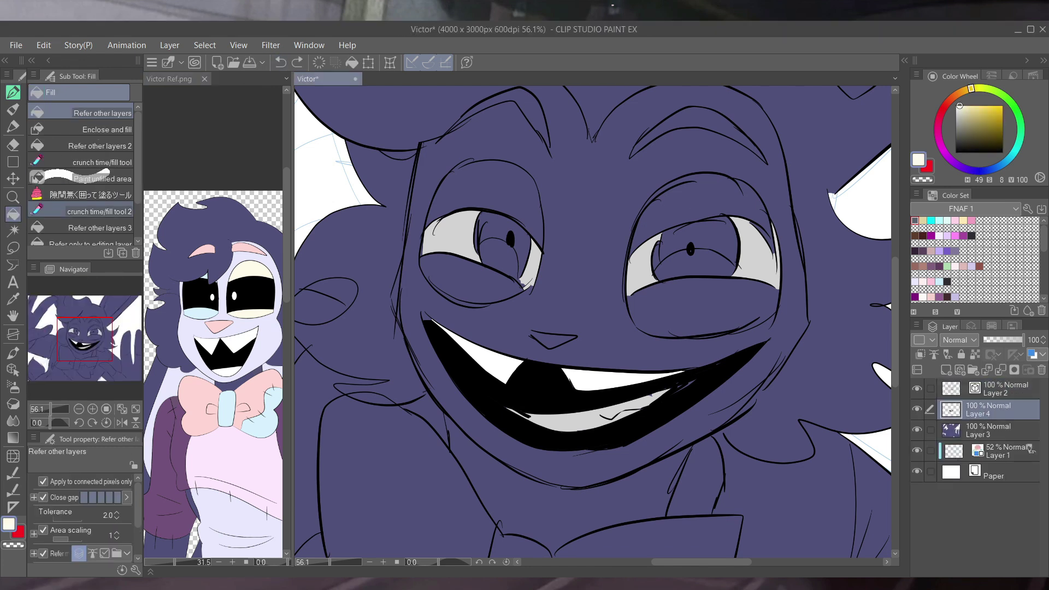
{"action": "left_click", "coordinate": [705, 202]}
{"action": "key", "text": "ctrl+z"}
{"action": "left_click", "coordinate": [976, 105]}
{"action": "left_click", "coordinate": [705, 202]}
- Fill the left-hand eye's upper and lower lids with a light blue based on the reference, H 200, S 45, V 100
{"action": "left_click", "coordinate": [169, 78]}
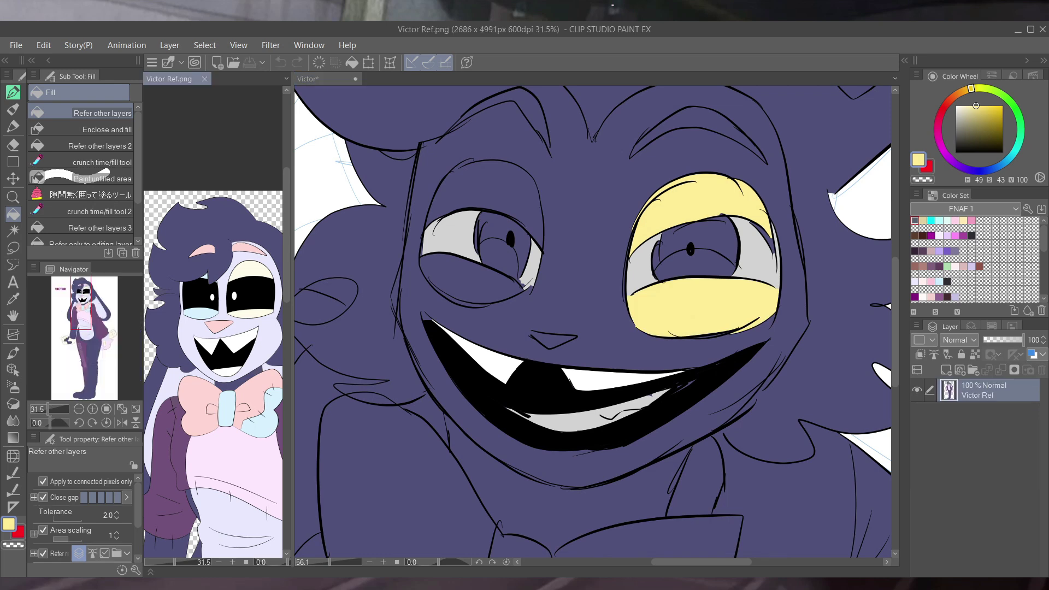
{"action": "left_click", "coordinate": [208, 310], "text": "alt"}
{"action": "left_click", "coordinate": [308, 79]}
{"action": "left_click", "coordinate": [481, 192]}
{"action": "left_click", "coordinate": [470, 276]}
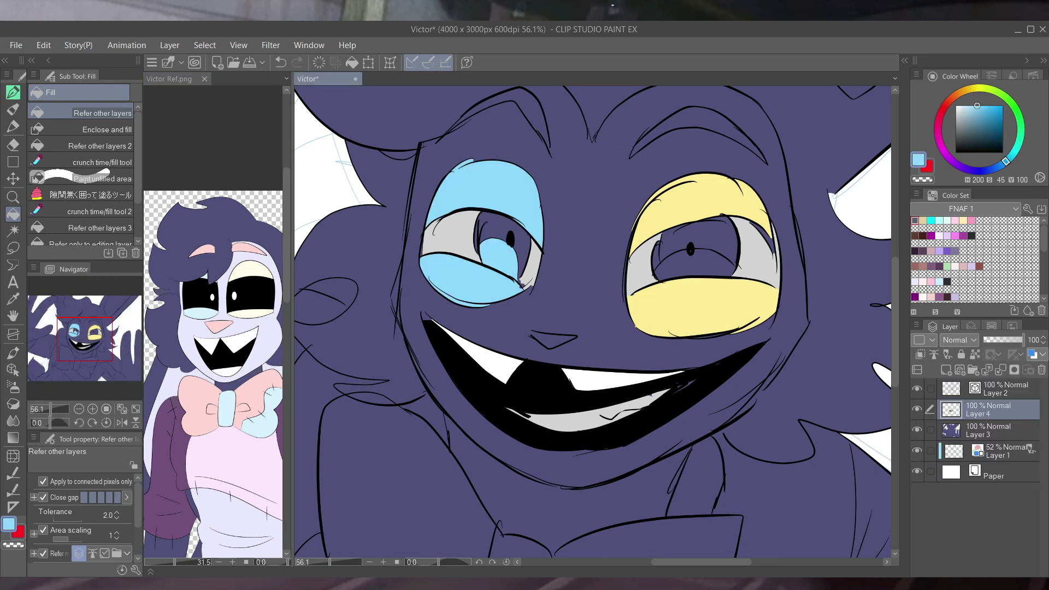
- Fill both wings of the bow tie with a coral pink based on the reference's bow
{"action": "left_click", "coordinate": [202, 399], "text": "alt"}
{"action": "scroll", "coordinate": [213, 377], "scroll_direction": "down", "scroll_amount": 5}
{"action": "scroll", "coordinate": [595, 322], "scroll_direction": "down", "scroll_amount": 6}
{"action": "left_click", "coordinate": [524, 388]}
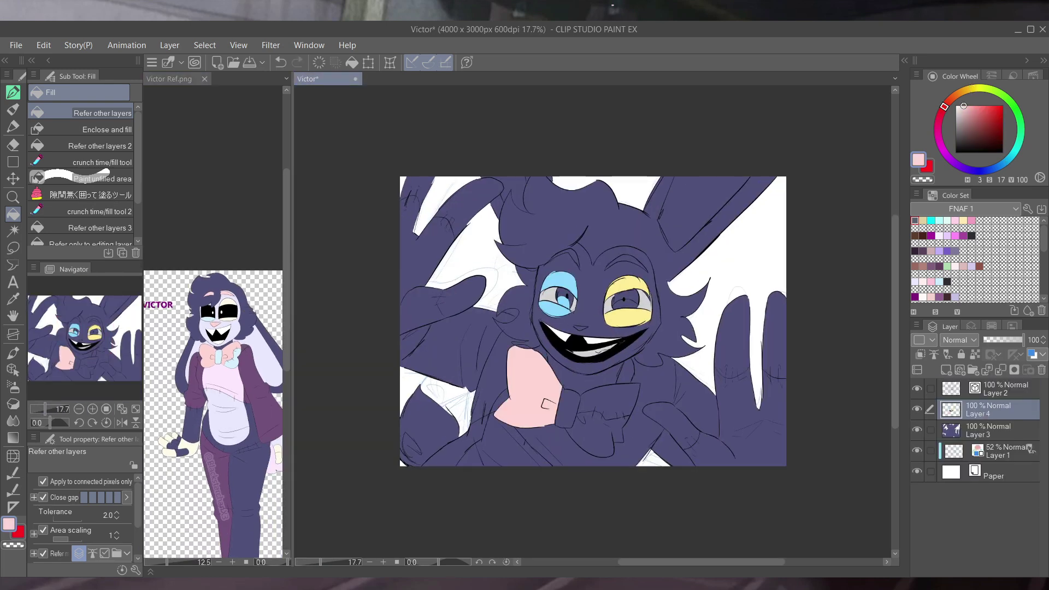
{"action": "left_click", "coordinate": [606, 401]}
{"action": "left_click", "coordinate": [524, 388]}
{"action": "left_click", "coordinate": [607, 402]}
- Try filling the chest with the reference's pale lavender and undo it
{"action": "left_click", "coordinate": [601, 437]}
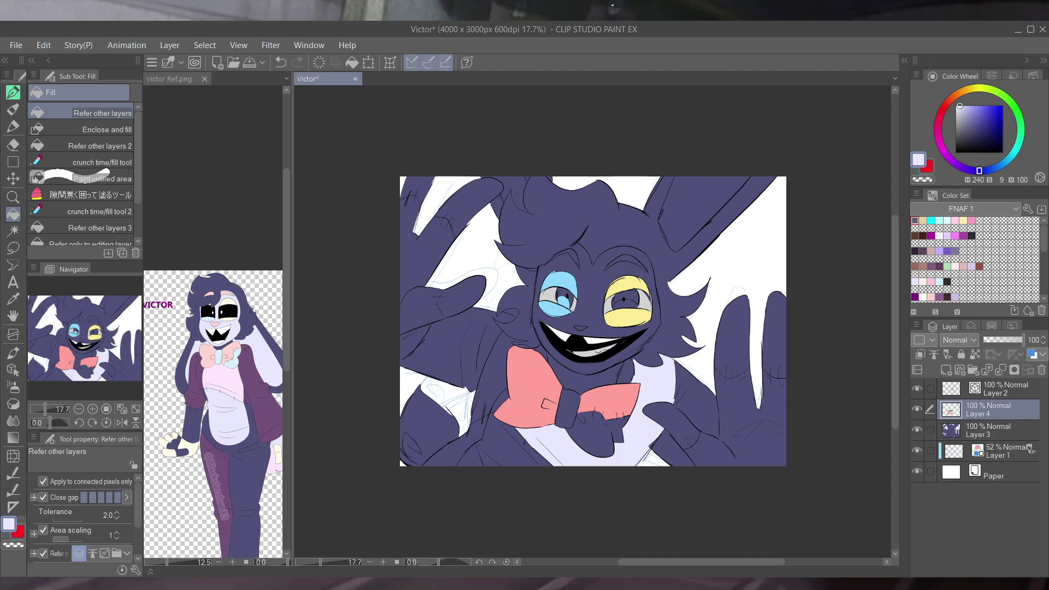
{"action": "key", "text": "ctrl+z"}
{"action": "left_click", "coordinate": [1005, 388]}
{"action": "key", "text": "p"}
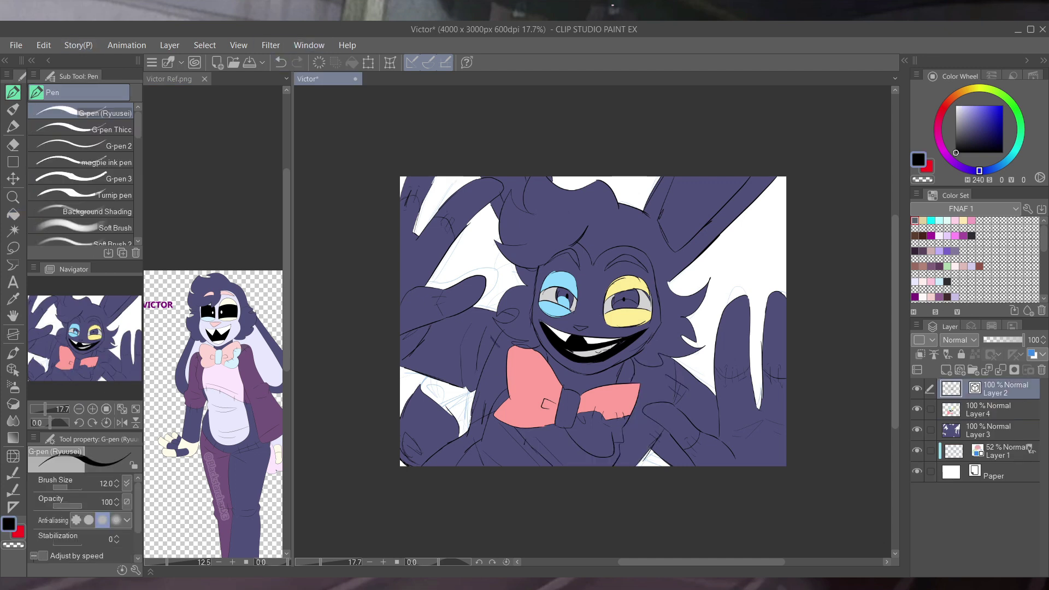
{"action": "key", "text": "g"}
{"action": "key", "text": "ctrl+z"}
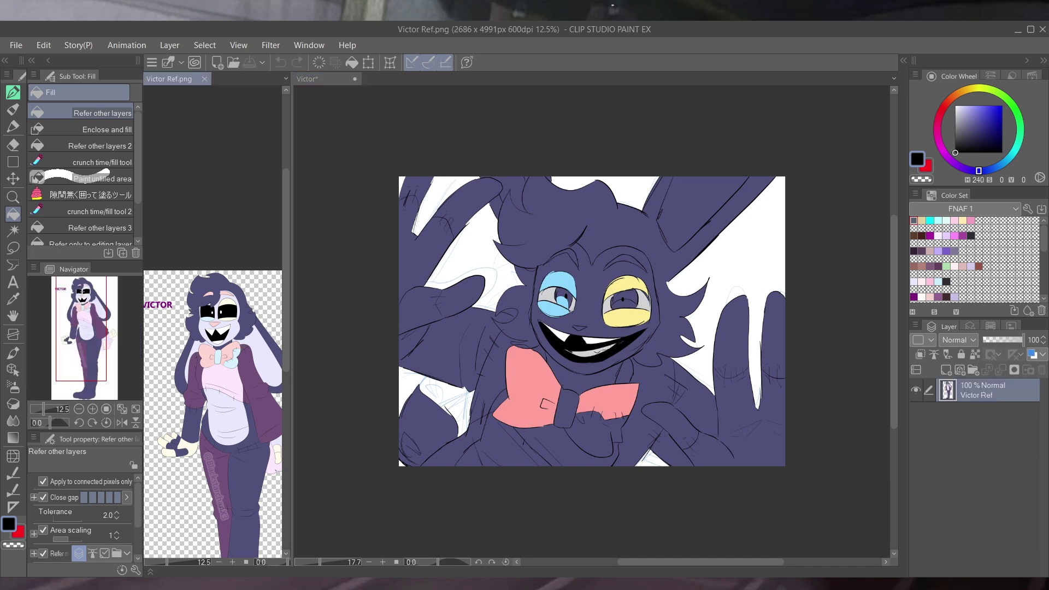
- Fill the face and both inner ears with light lavender, H 240, S 18, V 100, undoing the first face fill
{"action": "left_click", "coordinate": [595, 306]}
{"action": "left_click", "coordinate": [963, 106]}
{"action": "key", "text": "ctrl+z"}
{"action": "left_click", "coordinate": [595, 306]}
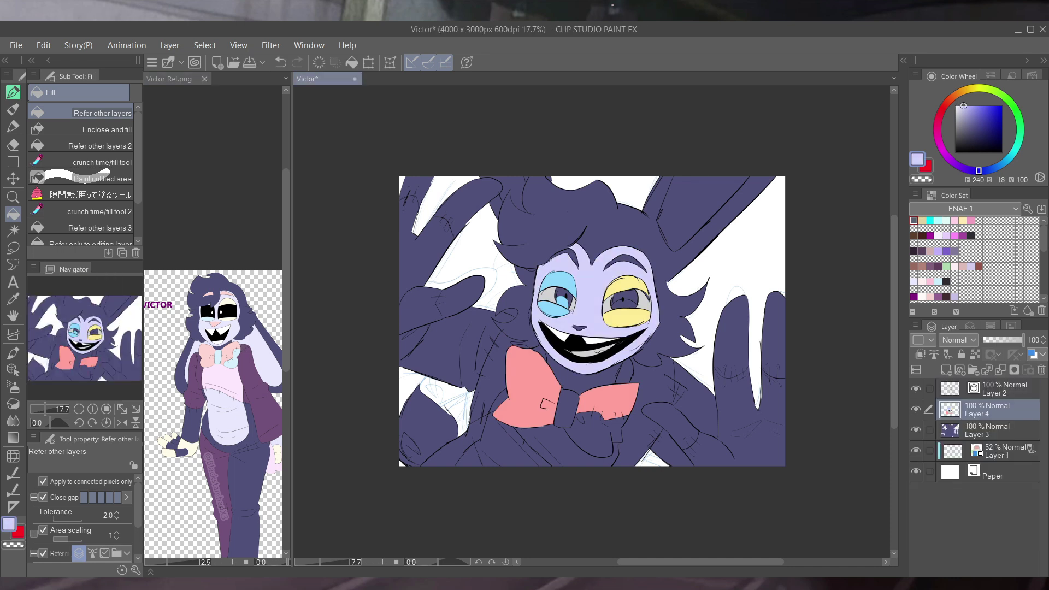
{"action": "left_click", "coordinate": [710, 207]}
{"action": "left_click", "coordinate": [502, 188]}
- Recolour the eyelids with a warmer yellow and a deeper blue, discarding a temporary new layer
{"action": "left_click", "coordinate": [637, 286], "text": "alt"}
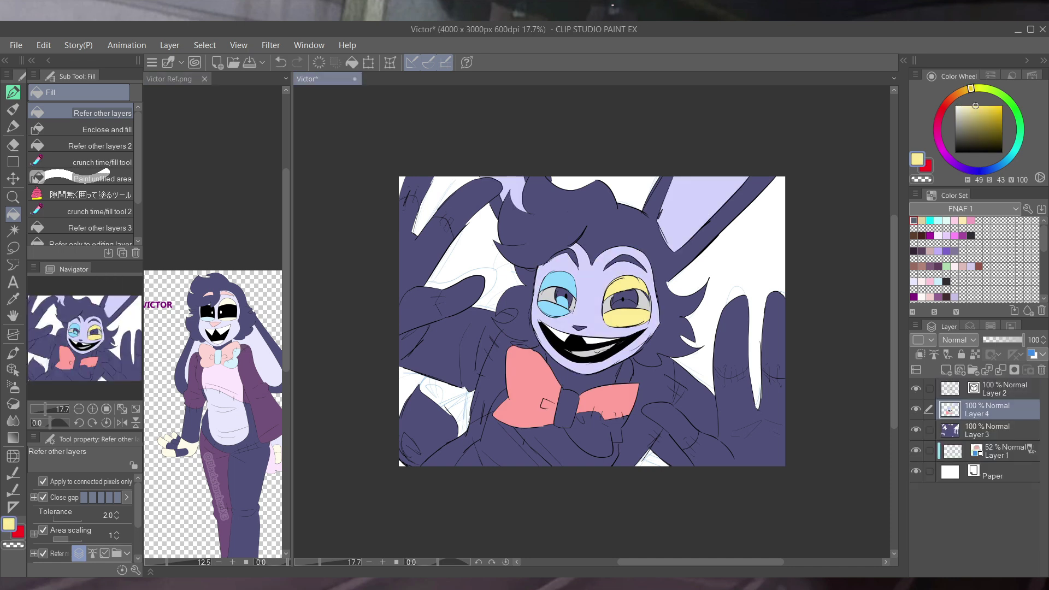
{"action": "left_click", "coordinate": [552, 298], "text": "alt"}
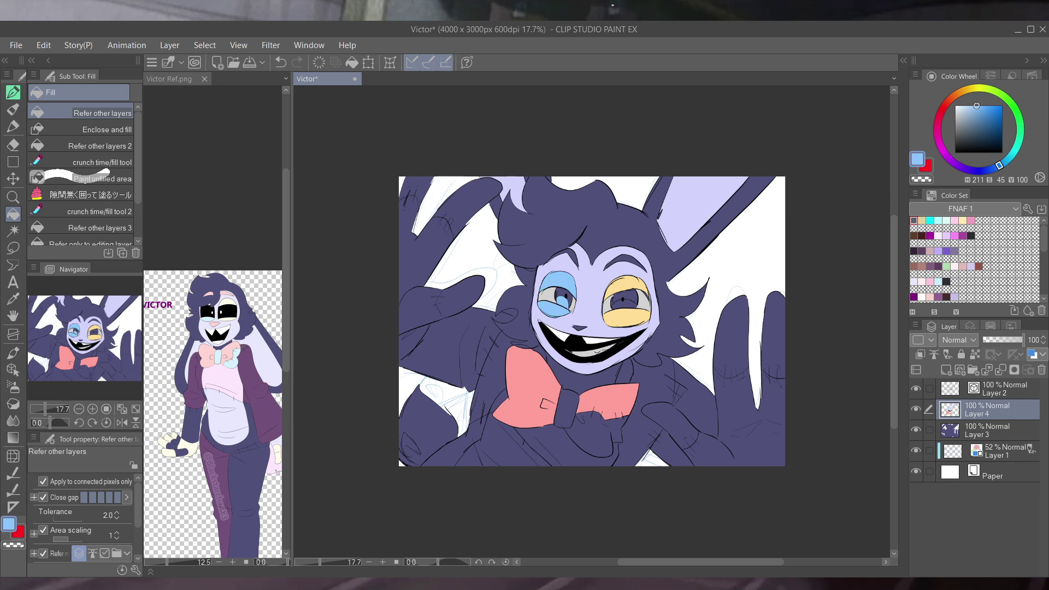
{"action": "left_click", "coordinate": [946, 369]}
{"action": "left_click", "coordinate": [637, 287], "text": "alt"}
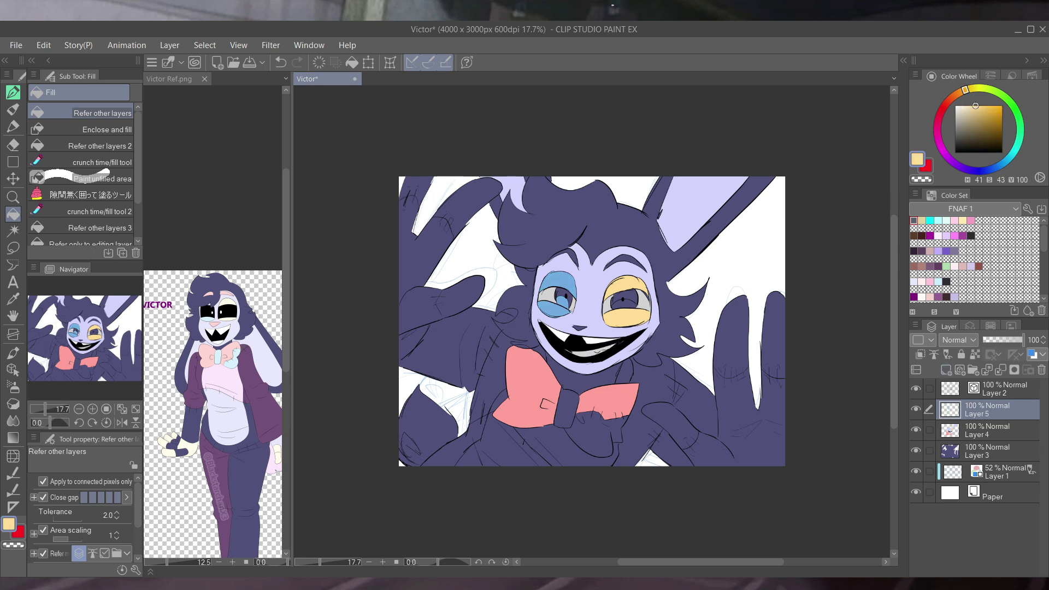
{"action": "left_click", "coordinate": [628, 295], "text": "alt"}
{"action": "left_click", "coordinate": [1000, 370]}
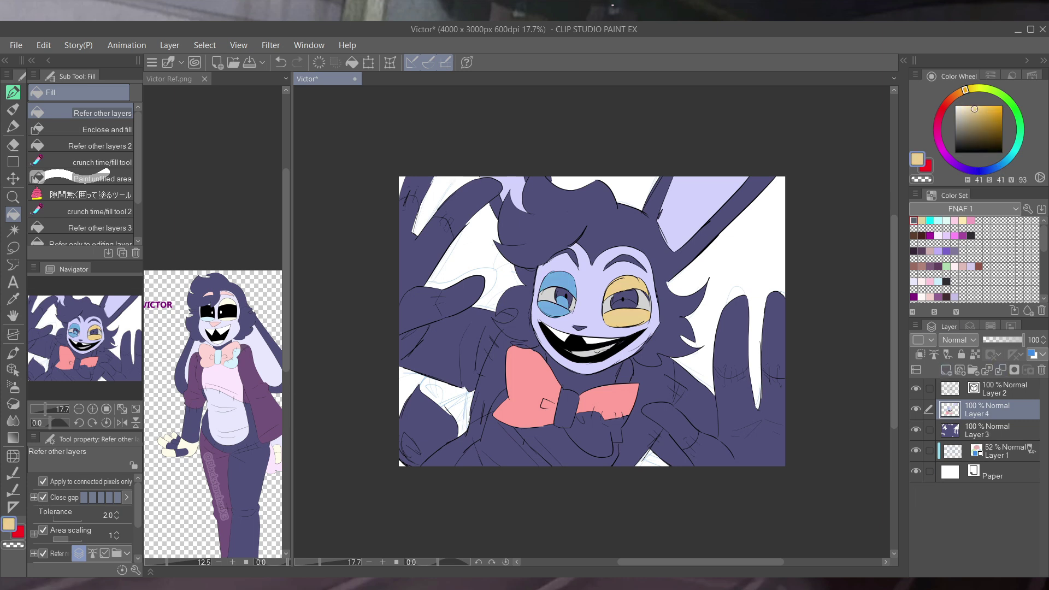
- Fill the raised hand's palm with the eyelid yellow and the belly with light lavender
{"action": "left_click", "coordinate": [418, 284]}
{"action": "left_click", "coordinate": [183, 350], "text": "alt"}
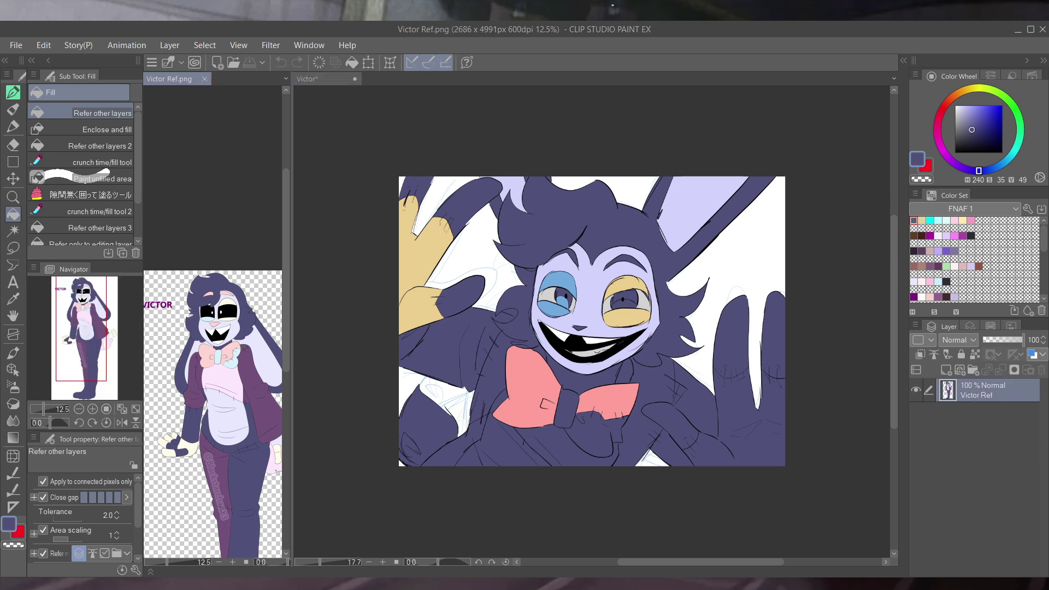
{"action": "left_click", "coordinate": [492, 437]}
- Fill the jacket with the reference's dark plum and the shirt with its light pink
{"action": "left_click", "coordinate": [194, 382], "text": "alt"}
{"action": "left_click", "coordinate": [437, 355]}
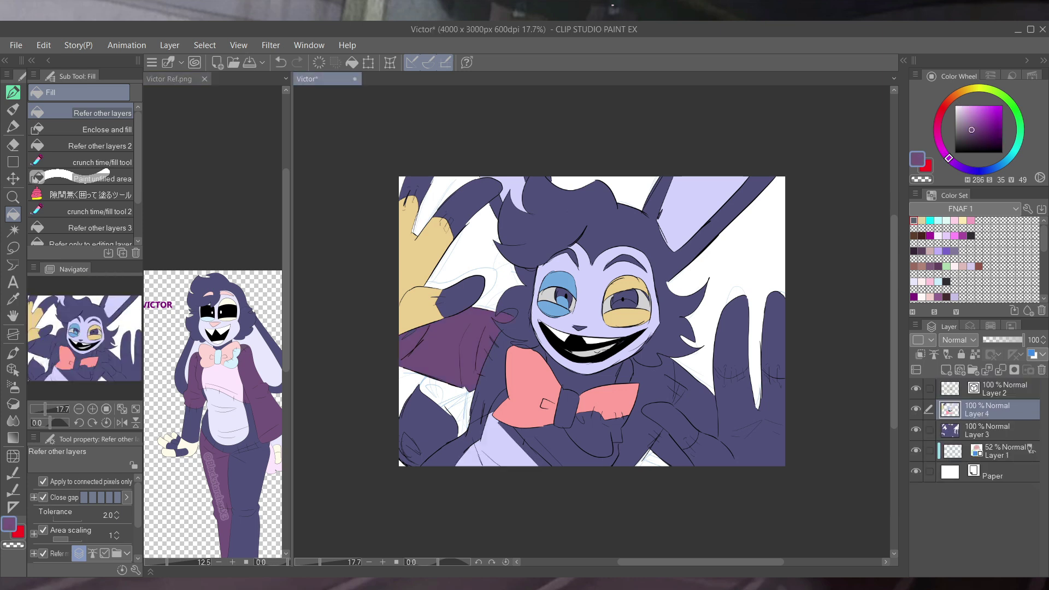
{"action": "left_click", "coordinate": [224, 393], "text": "alt"}
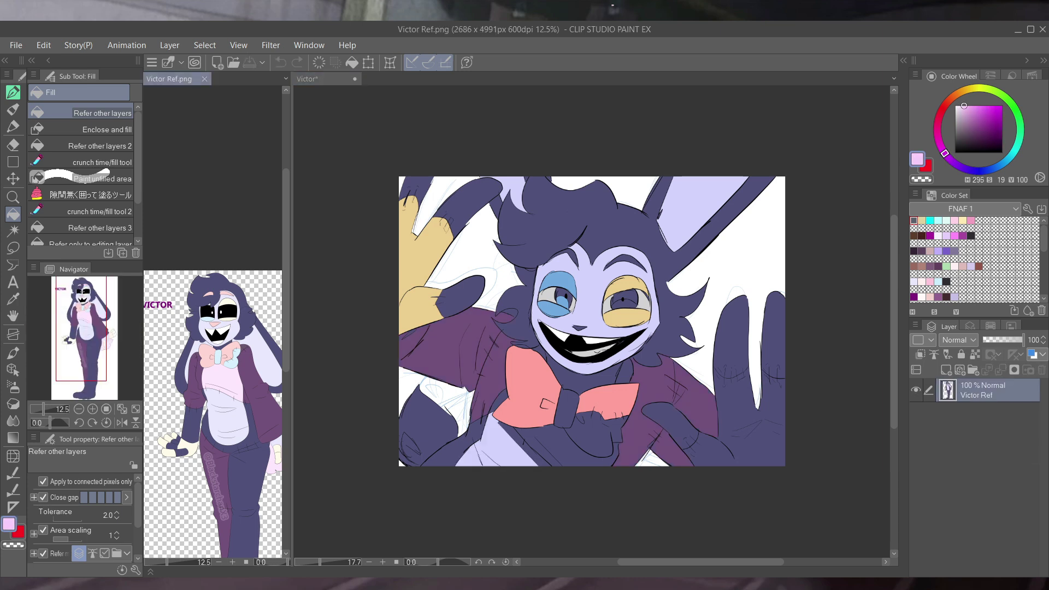
{"action": "left_click", "coordinate": [519, 443]}
{"action": "left_click", "coordinate": [497, 402]}
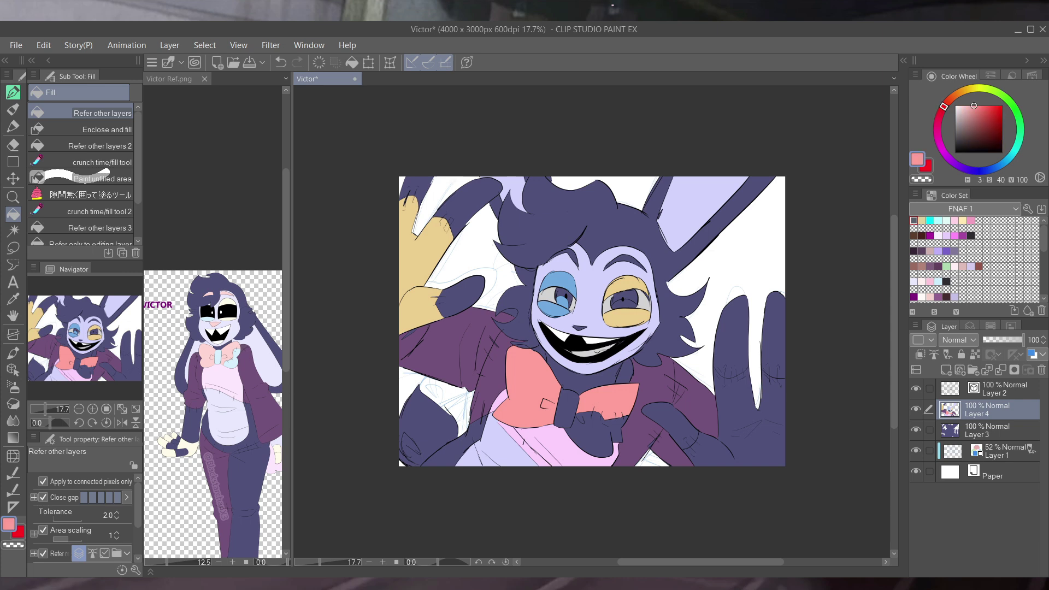
- Fill the bow tie's knot and its stitched patch with light blue
{"action": "left_click", "coordinate": [550, 298], "text": "alt"}
{"action": "left_click", "coordinate": [568, 407]}
{"action": "left_click", "coordinate": [221, 355], "text": "alt"}
{"action": "left_click", "coordinate": [568, 407]}
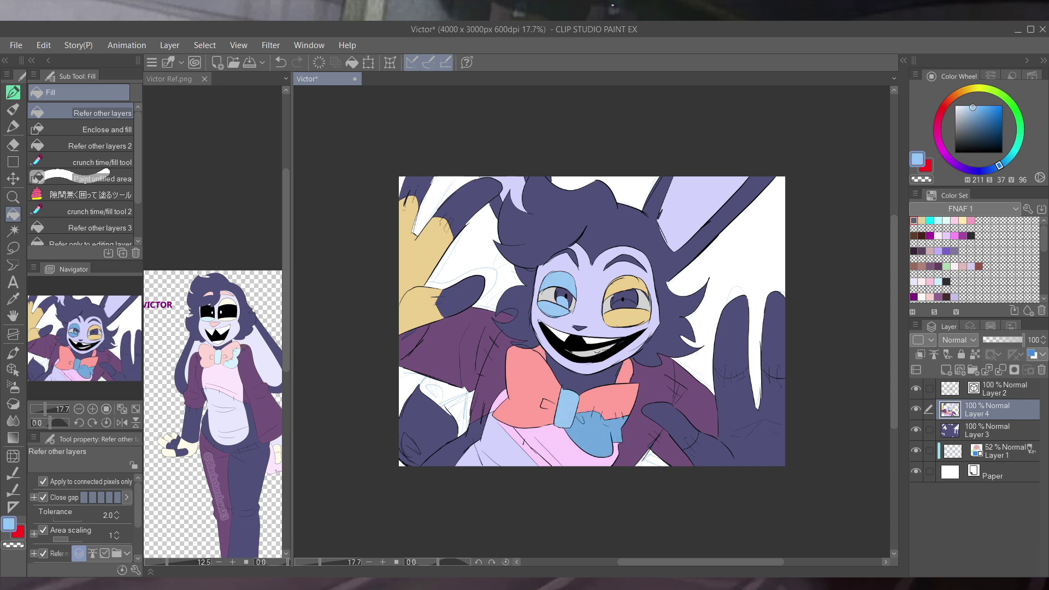
- Try a darker lavender on the face, belly and both inner ears
{"action": "left_click", "coordinate": [546, 328], "text": "alt"}
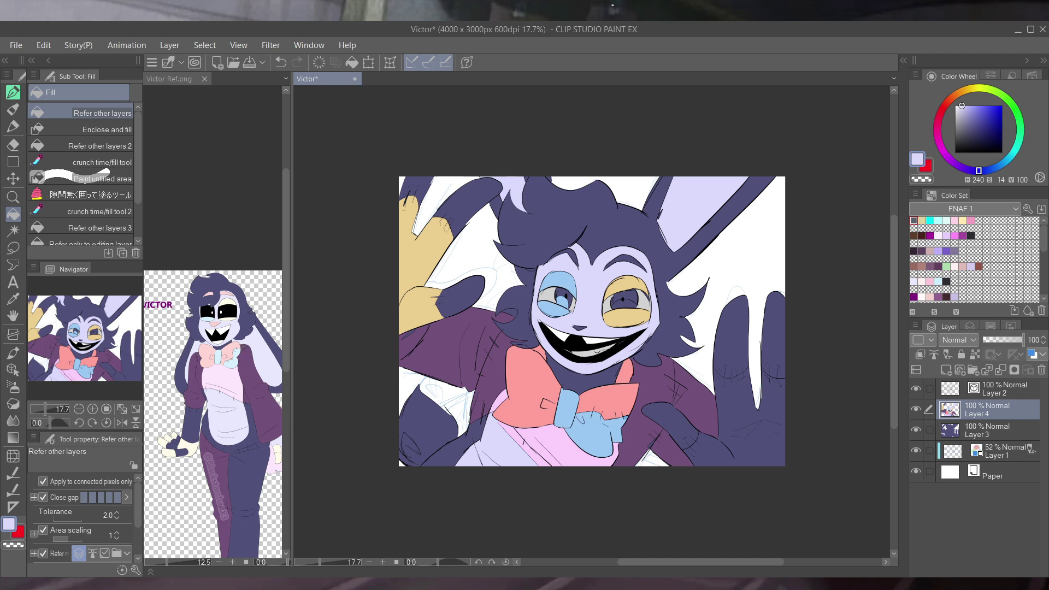
{"action": "left_click", "coordinate": [965, 111]}
{"action": "left_click", "coordinate": [590, 259]}
{"action": "left_click", "coordinate": [492, 437]}
{"action": "left_click", "coordinate": [710, 213]}
{"action": "left_click", "coordinate": [502, 191]}
- Try a deeper blue on the bow knot and a darker yellow on the right-hand eyelid
{"action": "left_click", "coordinate": [568, 406], "text": "alt"}
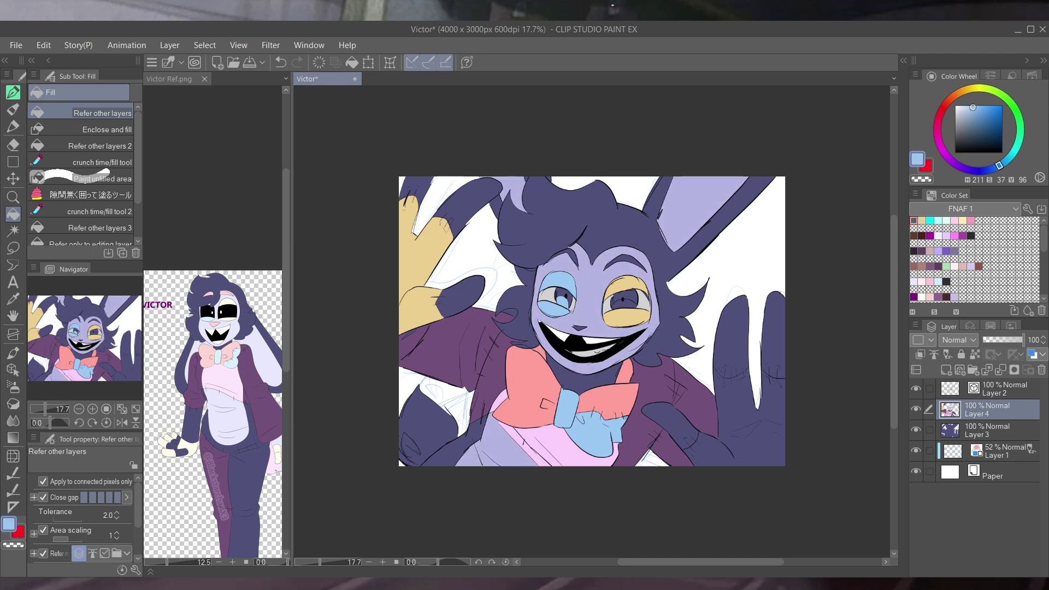
{"action": "left_click", "coordinate": [552, 295], "text": "alt"}
{"action": "left_click", "coordinate": [568, 407]}
{"action": "left_click", "coordinate": [612, 290], "text": "alt"}
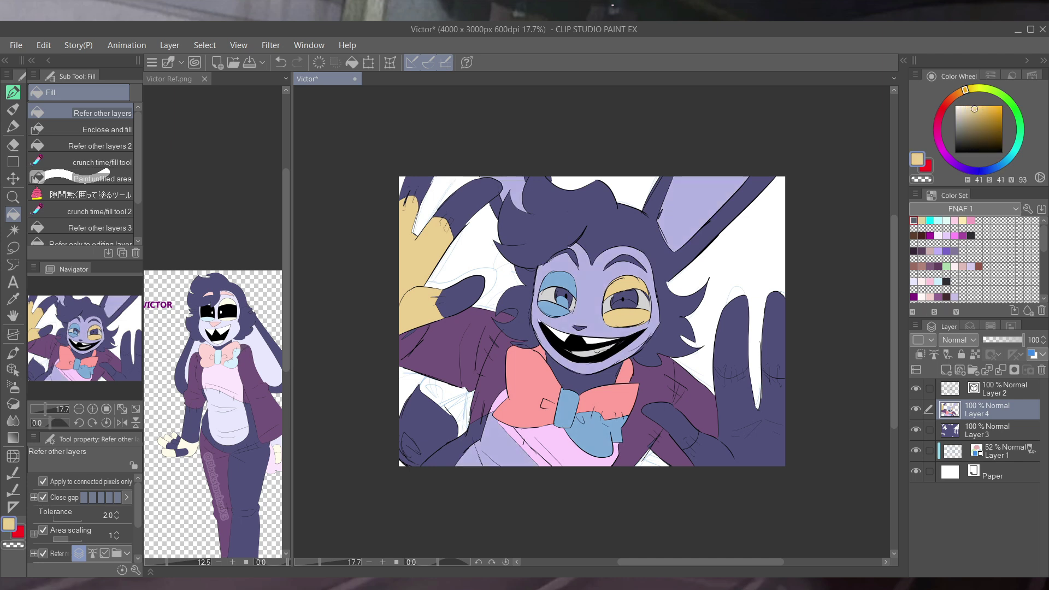
{"action": "left_click", "coordinate": [628, 317]}
- Undo the darker lavender, blue and yellow trials, stepping back and forth through the history to compare colour versions
{"action": "key", "text": "ctrl+z"}
{"action": "key", "text": "ctrl+z"}
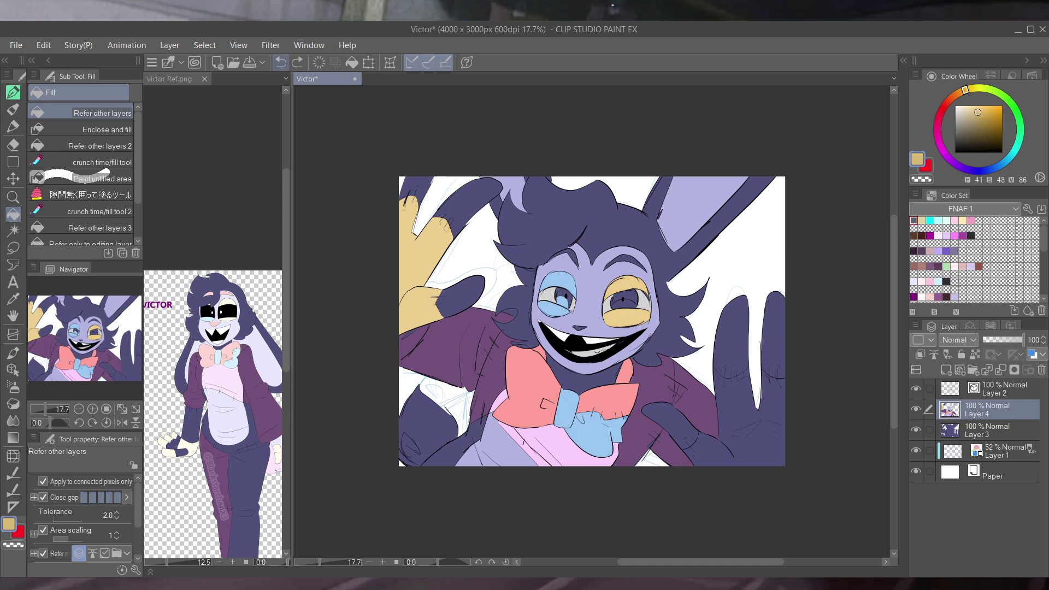
{"action": "key", "text": "ctrl+z"}
{"action": "key", "text": "ctrl+y"}
{"action": "key", "text": "ctrl+z"}
{"action": "key", "text": "ctrl+y"}
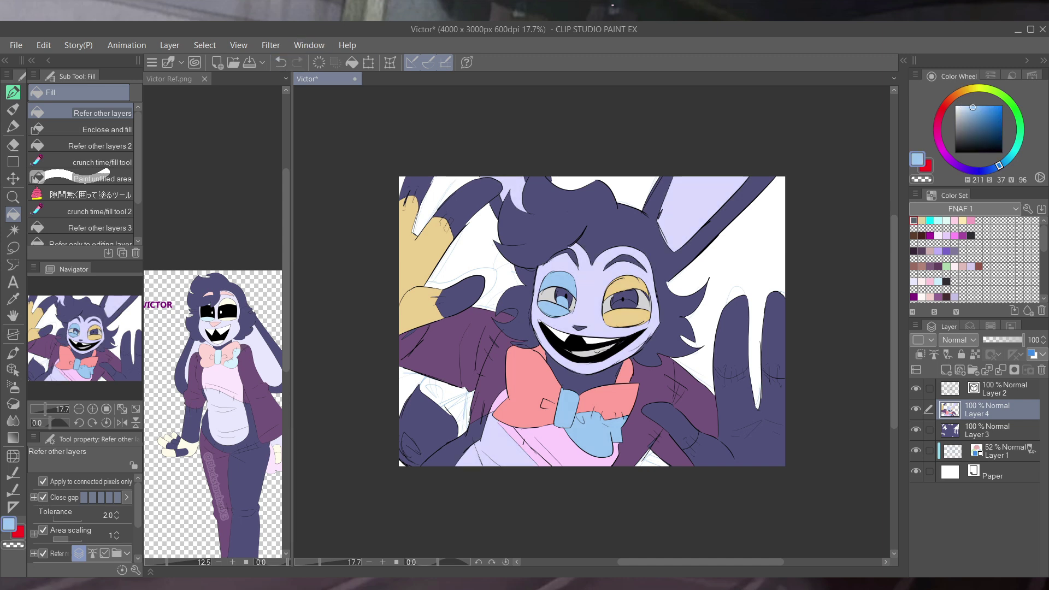
{"action": "key", "text": "ctrl+z"}
{"action": "key", "text": "ctrl+z"}
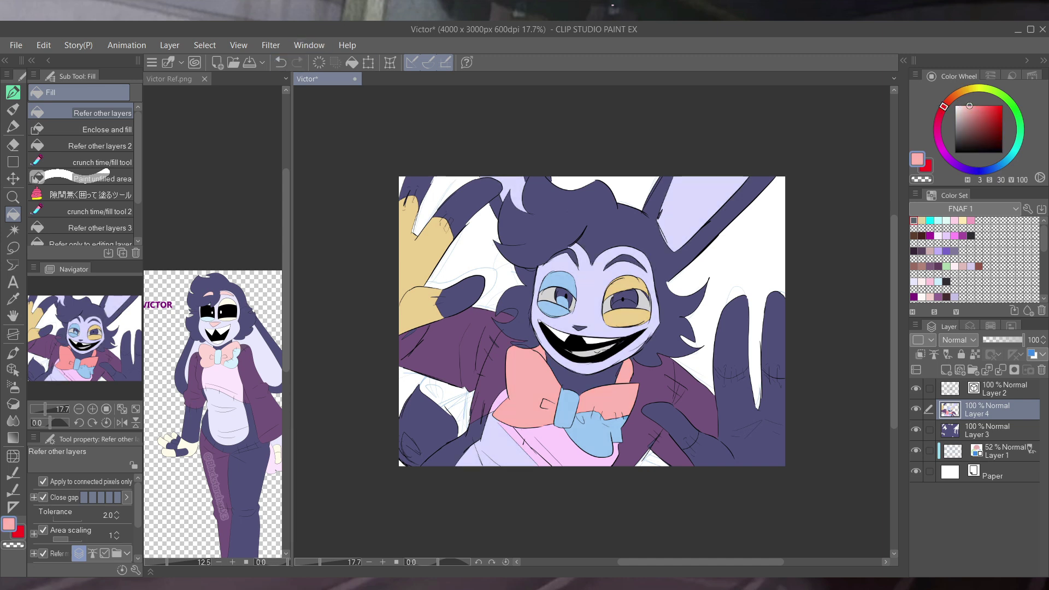
{"action": "key", "text": "ctrl+z"}
{"action": "key", "text": "ctrl+z"}
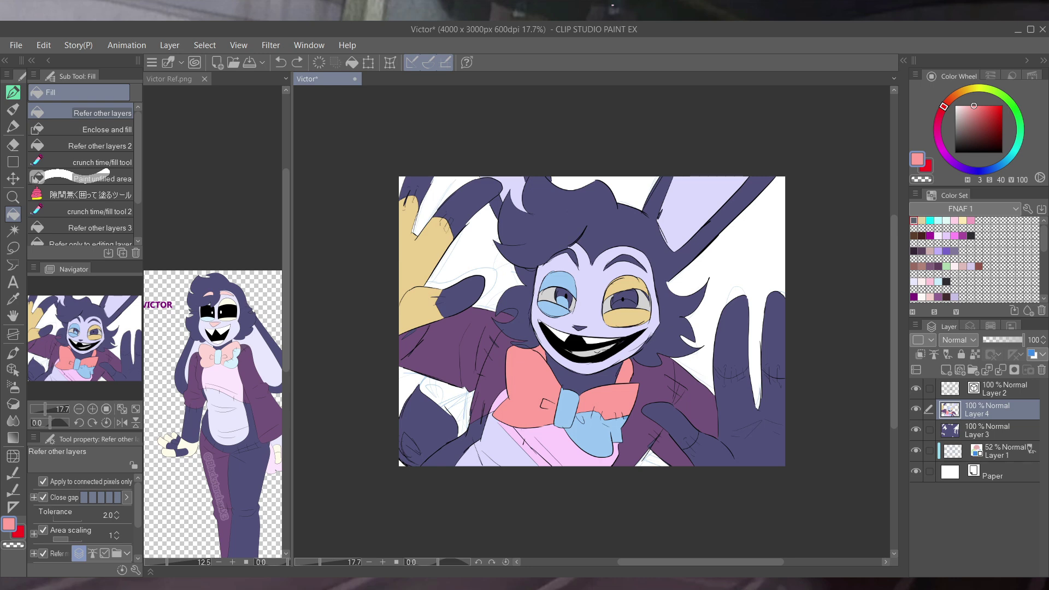
{"action": "key", "text": "ctrl+y"}
{"action": "key", "text": "ctrl+y"}
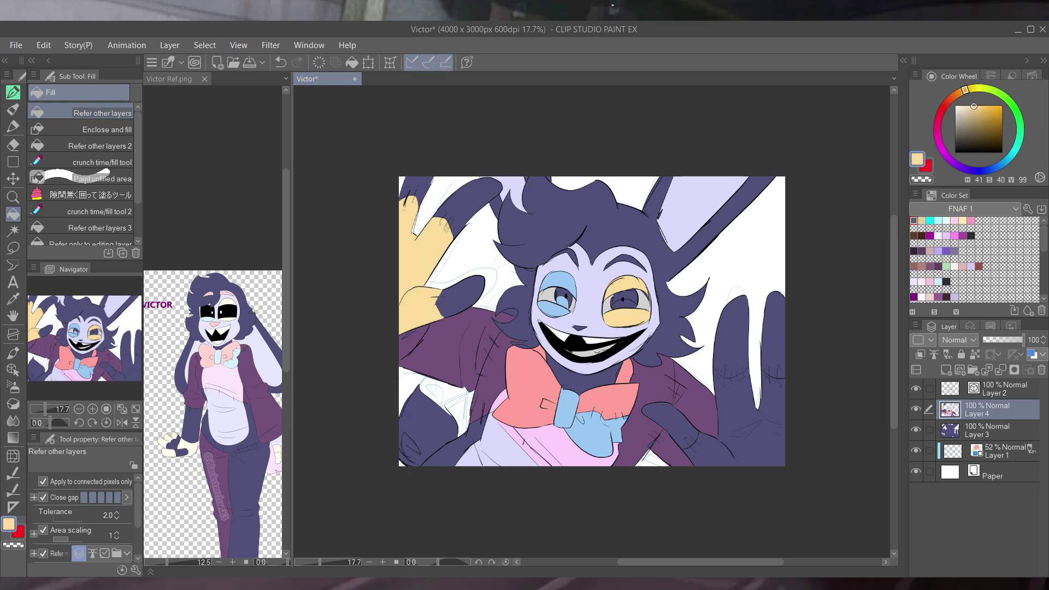
- Add a white-filled layer in Color blend mode beneath the line art as a greyscale check, and hide it
{"action": "key", "text": "ctrl+shift+n"}
{"action": "key", "text": "u"}
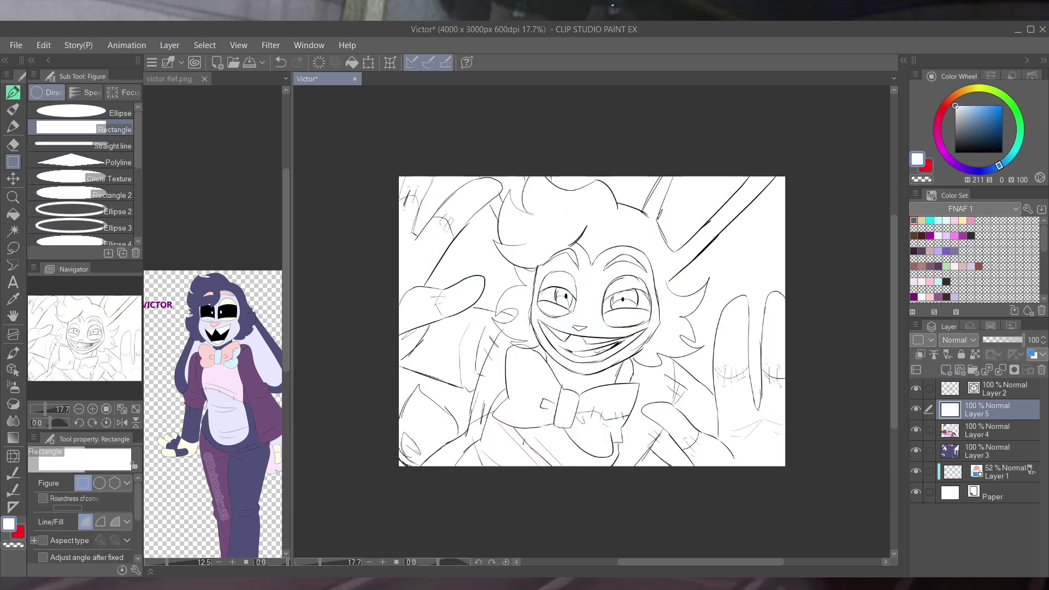
{"action": "key", "text": "g"}
{"action": "key", "text": "alt+["}
- Refill the right-hand eye's lids with a more saturated yellow, H 41, S 49, V 95
{"action": "scroll", "coordinate": [596, 325], "scroll_direction": "up", "scroll_amount": 5}
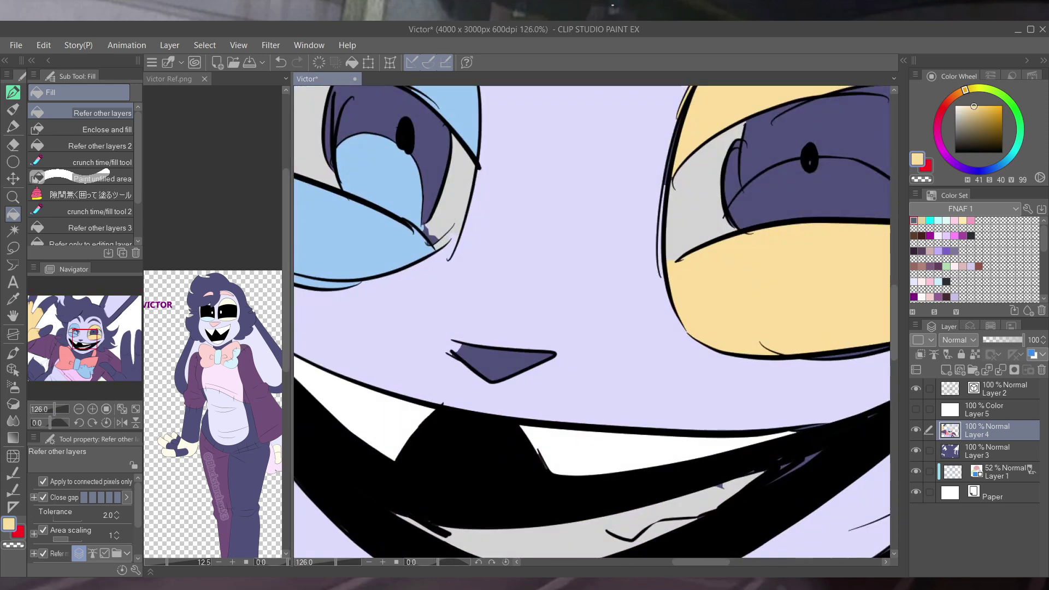
{"action": "left_click", "coordinate": [977, 108]}
{"action": "left_click", "coordinate": [775, 246]}
{"action": "left_click", "coordinate": [122, 408]}
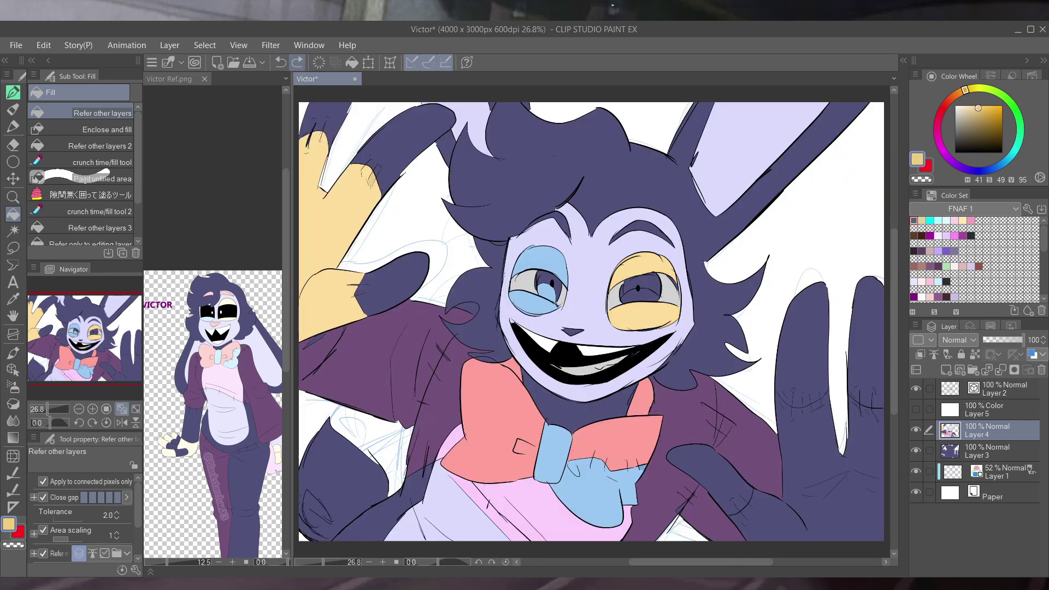
- Fill the right-hand eye's lids on Layer 4 with the bow tie's coral pink
{"action": "left_click", "coordinate": [988, 410]}
{"action": "left_click", "coordinate": [988, 430]}
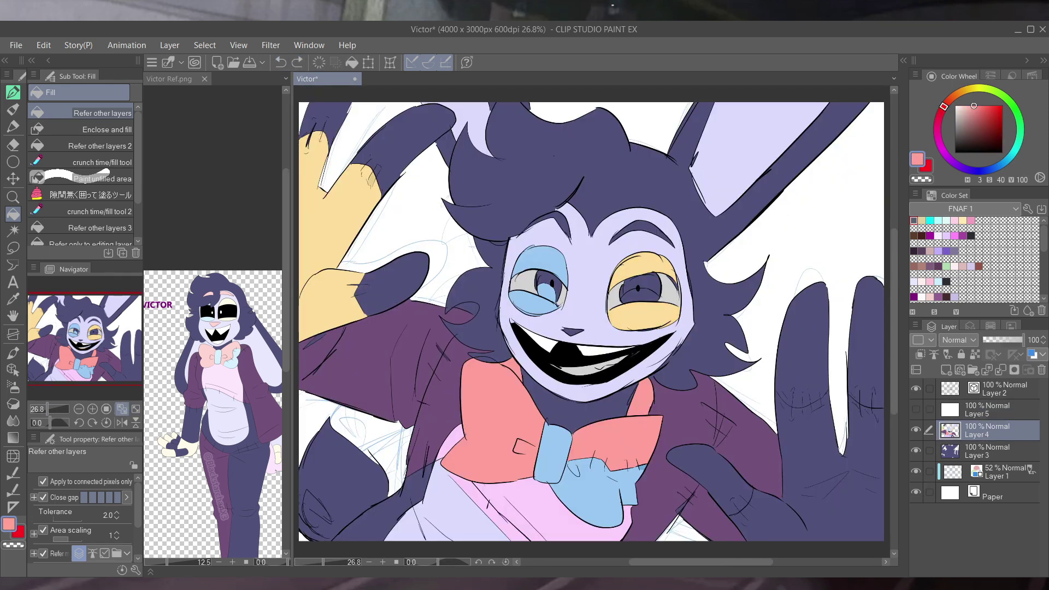
{"action": "left_click", "coordinate": [642, 317]}
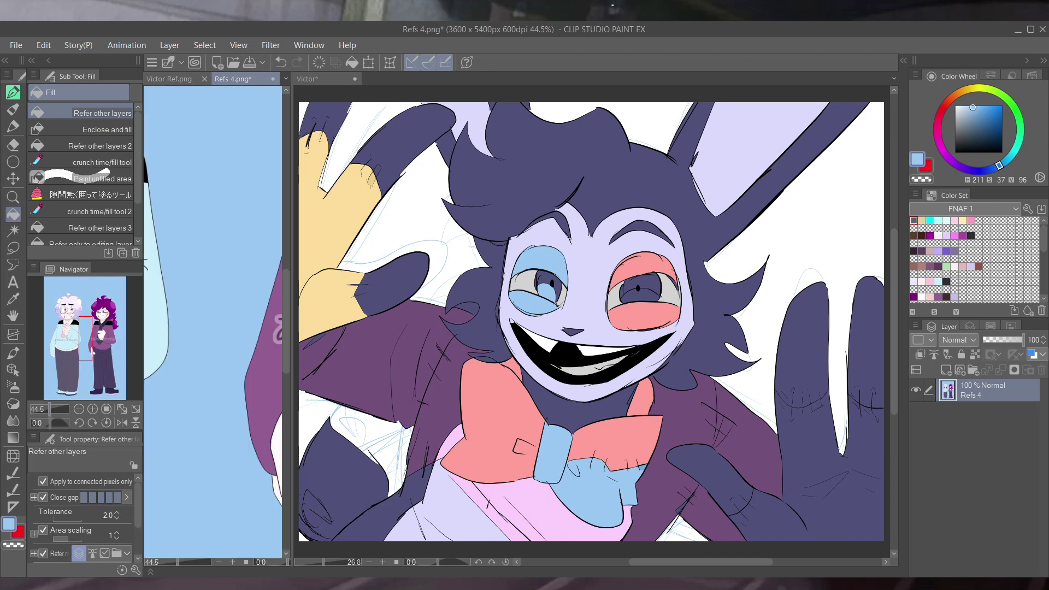
- Fill both irises with the eye lavender from Refs 4.png, brightened to H 254, S 18, V 100
{"action": "left_click", "coordinate": [546, 286]}
{"action": "left_click", "coordinate": [641, 288]}
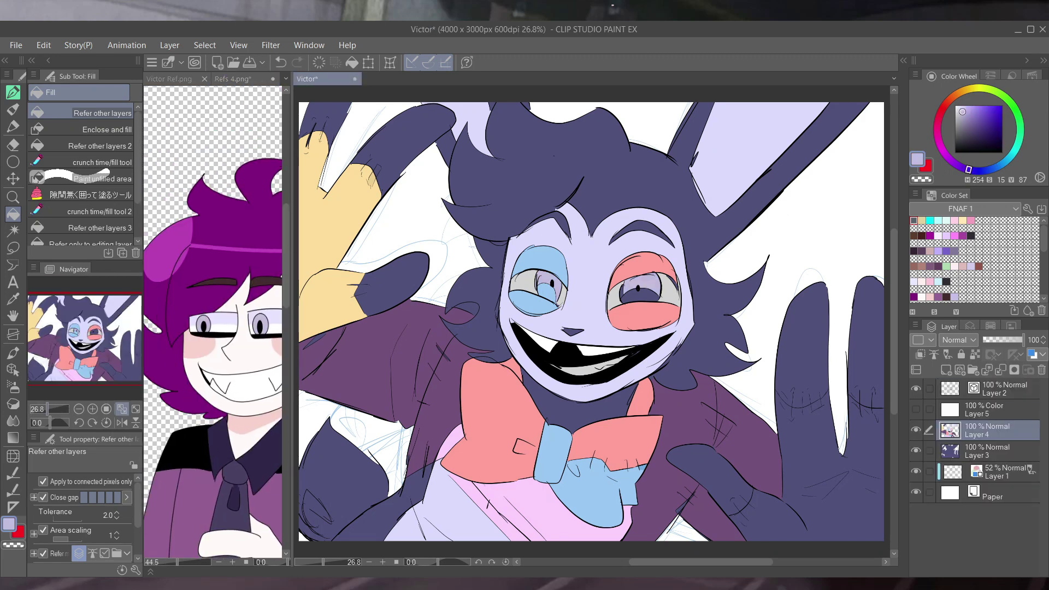
{"action": "left_click", "coordinate": [963, 106]}
{"action": "left_click", "coordinate": [546, 289]}
{"action": "left_click", "coordinate": [640, 292]}
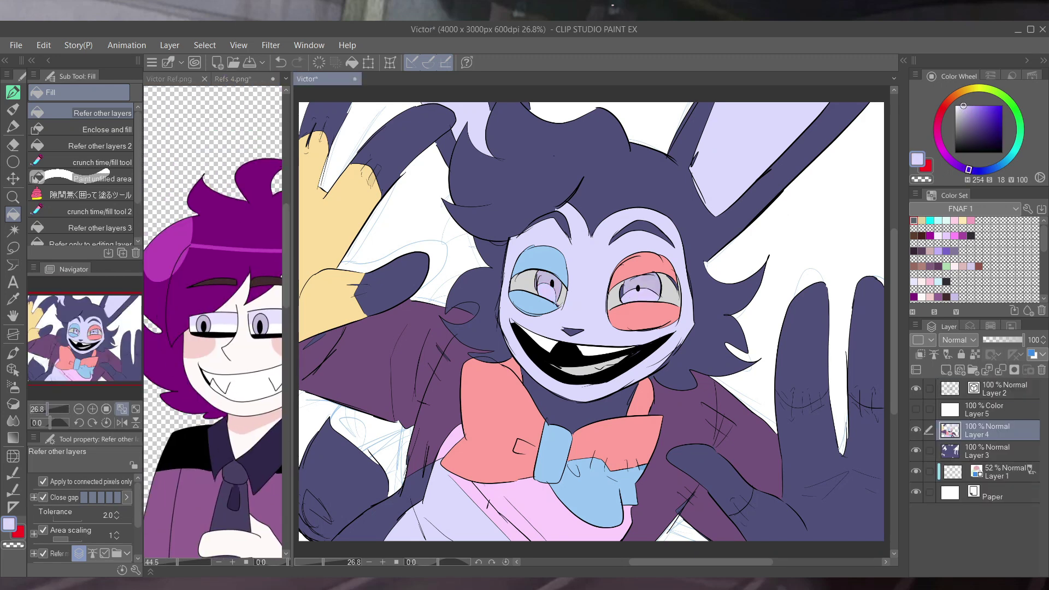
- Fill the whites of both eyes and the teeth with pure white, H 254, S 0, V 100
{"action": "left_click", "coordinate": [955, 105]}
{"action": "left_click", "coordinate": [525, 281]}
{"action": "left_click", "coordinate": [616, 295]}
{"action": "left_click", "coordinate": [669, 289]}
{"action": "left_click", "coordinate": [582, 368]}
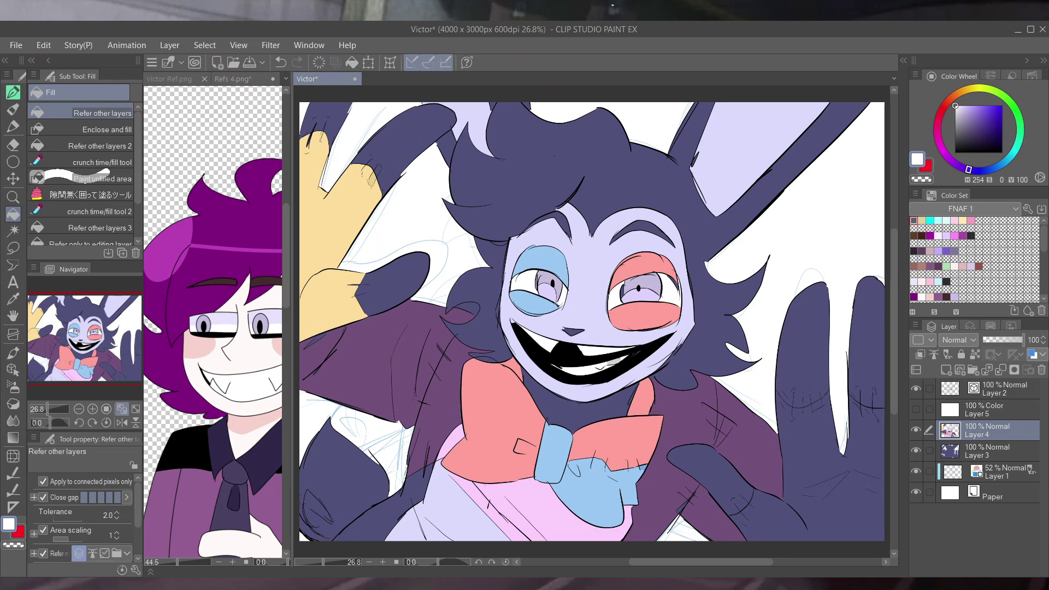
{"action": "scroll", "coordinate": [592, 322], "scroll_direction": "down", "scroll_amount": 4}
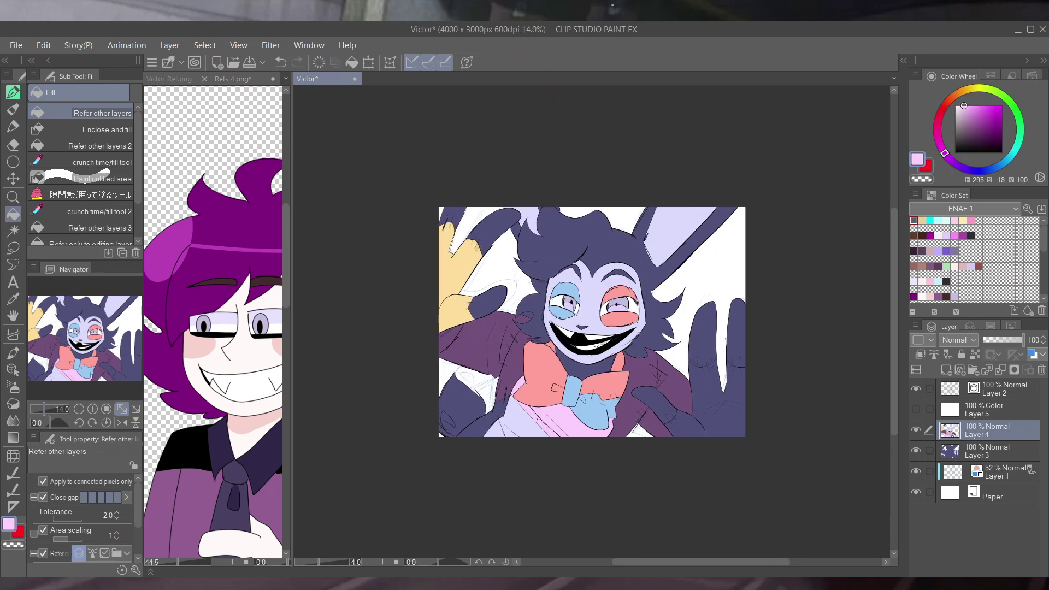
- Show Victor Ref.png beside the canvas and fill the right-hand hand's fingertips and thumb tip with yellow, H 41, S 40, V 99
{"action": "left_click", "coordinate": [168, 79]}
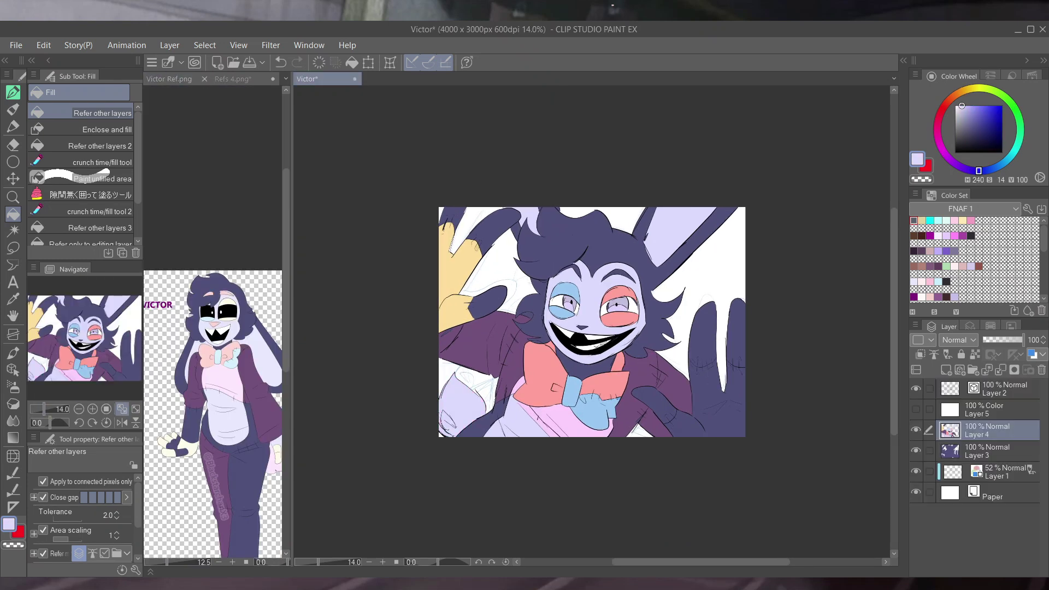
{"action": "left_click_drag", "start_coordinate": [592, 322], "coordinate": [569, 311]}
{"action": "left_click_drag", "start_coordinate": [213, 382], "coordinate": [175, 344]}
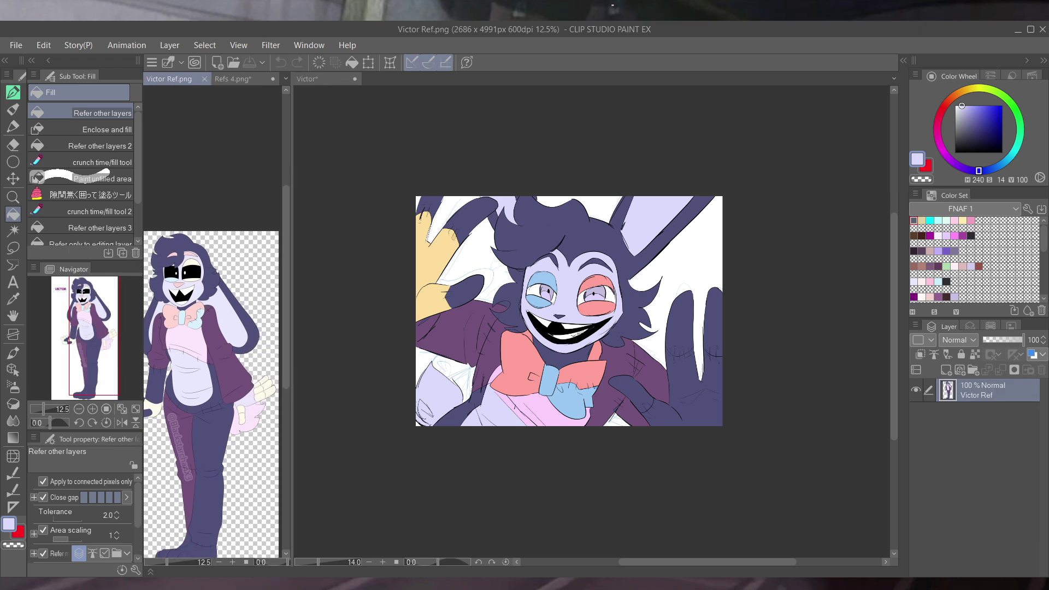
{"action": "left_click", "coordinate": [629, 392]}
{"action": "left_click", "coordinate": [679, 328]}
{"action": "left_click", "coordinate": [713, 328]}
- Refill the yellow parts of both hands with a lighter yellow, H 41, S 33, V 100
{"action": "left_click", "coordinate": [175, 295]}
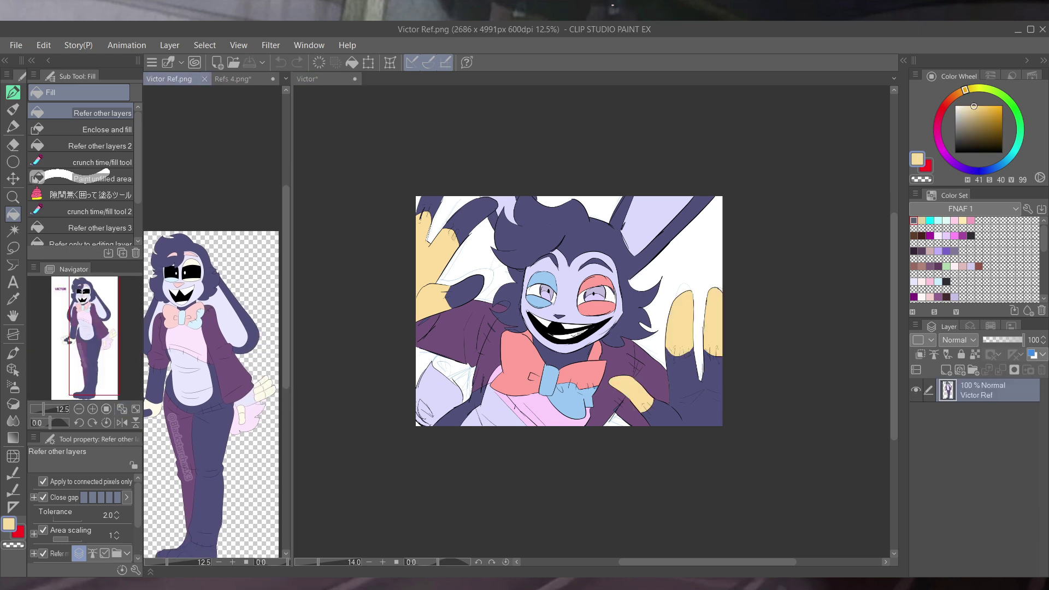
{"action": "left_click", "coordinate": [683, 394]}
{"action": "key", "text": "ctrl+z"}
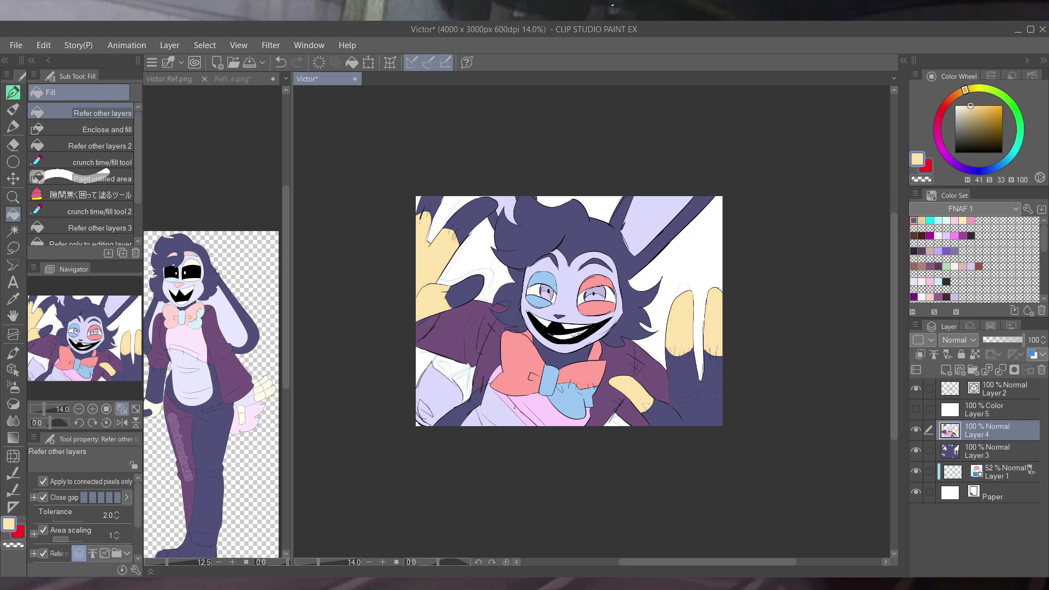
{"action": "scroll", "coordinate": [568, 306], "scroll_direction": "up", "scroll_amount": 5}
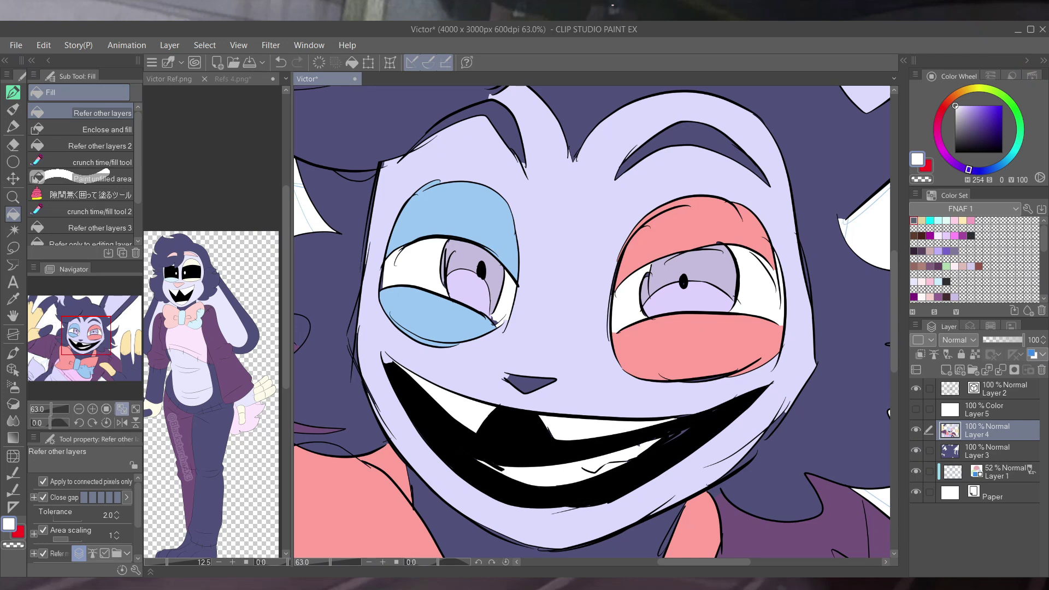
{"action": "scroll", "coordinate": [594, 322], "scroll_direction": "down", "scroll_amount": 5}
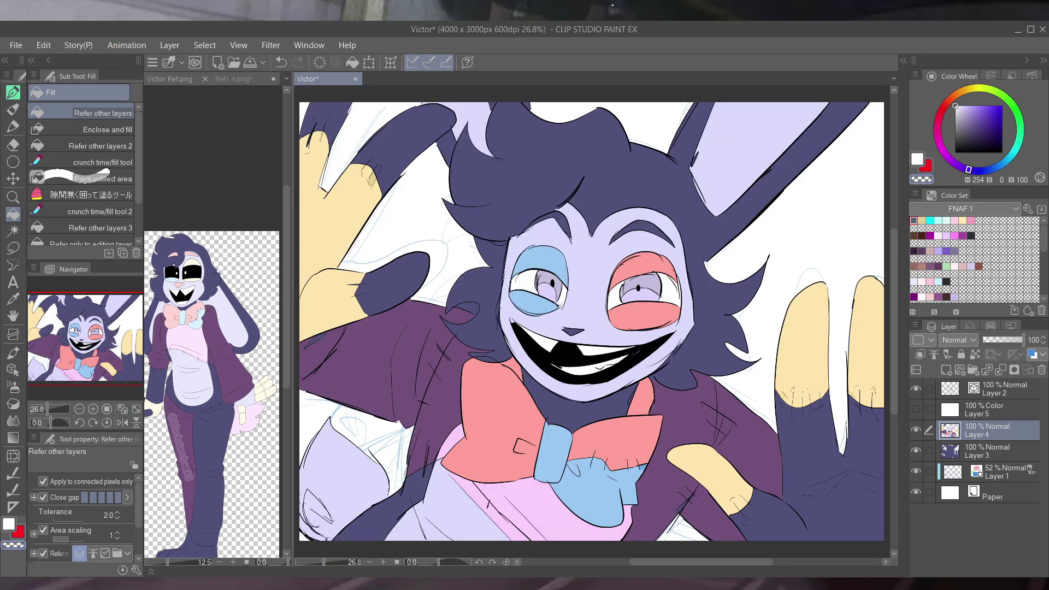
- Merge Layer 4 down into Layer 3 and hide the sketch on Layer 1
{"action": "left_click", "coordinate": [915, 409]}
{"action": "key", "text": "ctrl+e"}
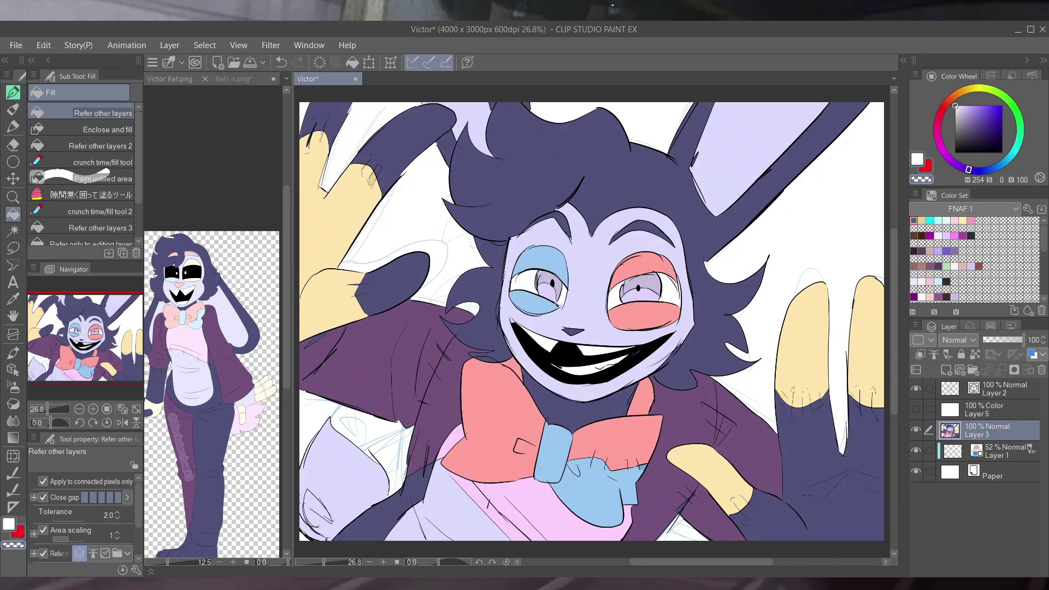
{"action": "left_click", "coordinate": [983, 492]}
{"action": "left_click", "coordinate": [915, 471]}
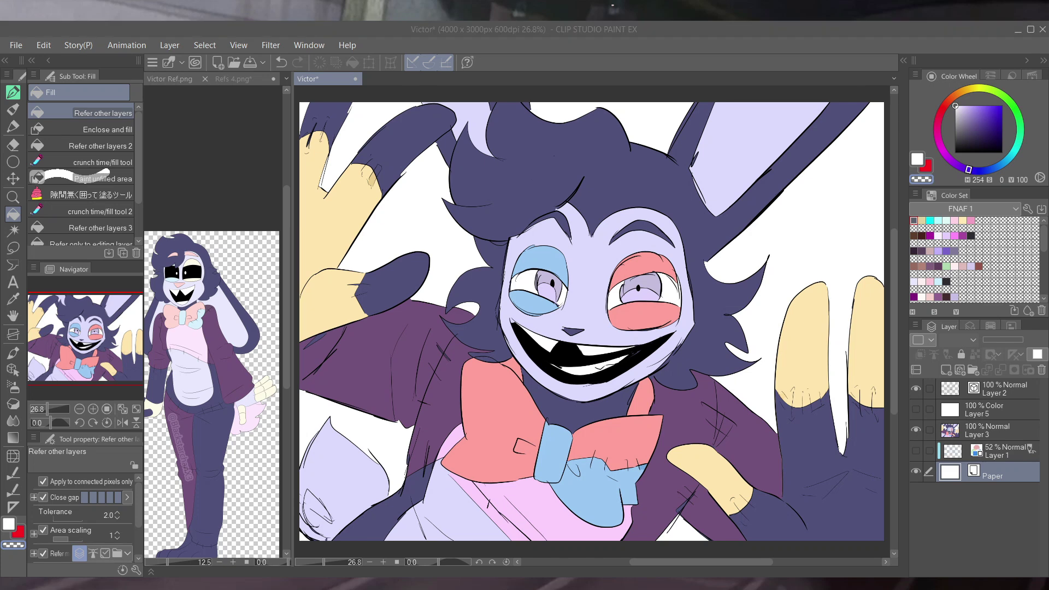
- Create a new layer directly above Paper and cover it with the Hue Hair gradient from top to bottom
{"action": "key", "text": "g"}
{"action": "key", "text": "ctrl+shift+n"}
{"action": "scroll", "coordinate": [592, 322], "scroll_direction": "down", "scroll_amount": 3}
{"action": "scroll", "coordinate": [591, 321], "scroll_direction": "up", "scroll_amount": 2}
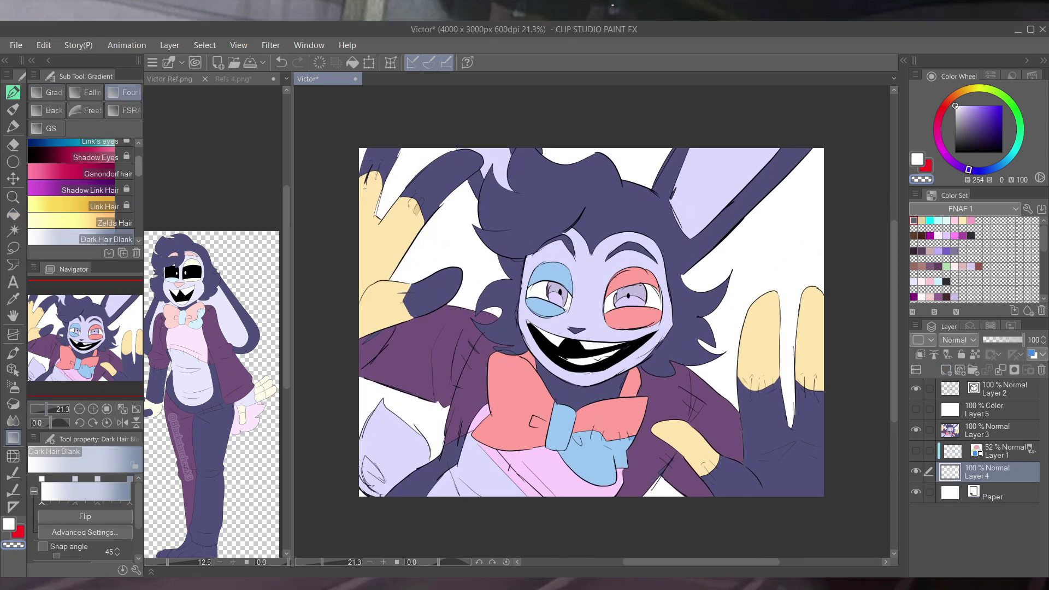
{"action": "scroll", "coordinate": [82, 191], "scroll_direction": "down", "scroll_amount": 5}
{"action": "left_click", "coordinate": [82, 218]}
{"action": "left_click_drag", "start_coordinate": [519, 247], "coordinate": [520, 460]}
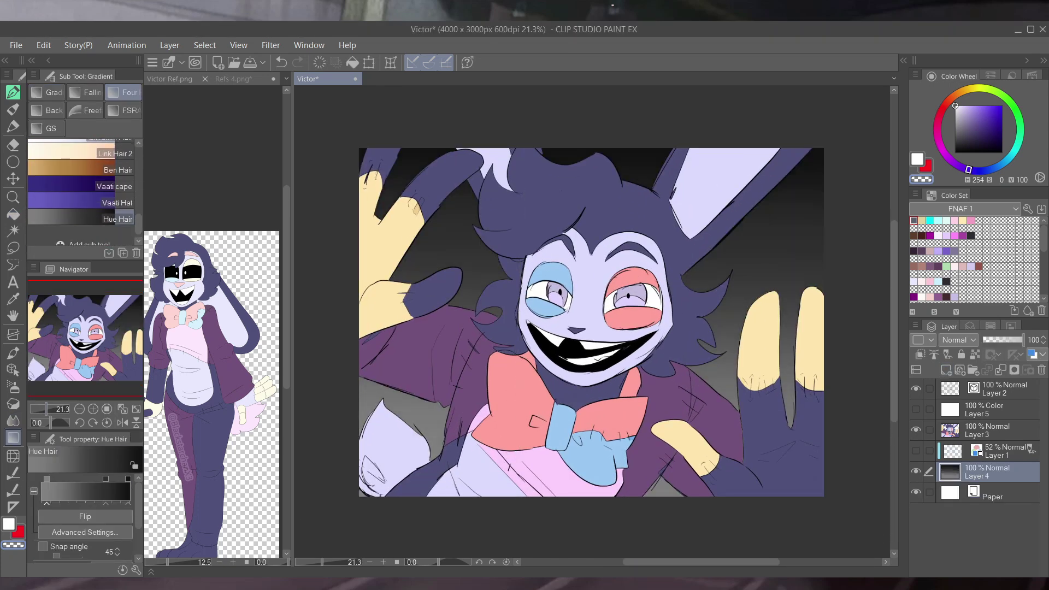
- Replace the background gradient with Headspace BG, running from black at the top to blue at the bottom
{"action": "left_click", "coordinate": [53, 109]}
{"action": "left_click", "coordinate": [107, 199]}
{"action": "left_click_drag", "start_coordinate": [468, 420], "coordinate": [468, 551]}
- Add a full-canvas grey noise layer at 10% opacity at the top of the layer stack
{"action": "left_click", "coordinate": [989, 430]}
{"action": "left_click", "coordinate": [945, 370]}
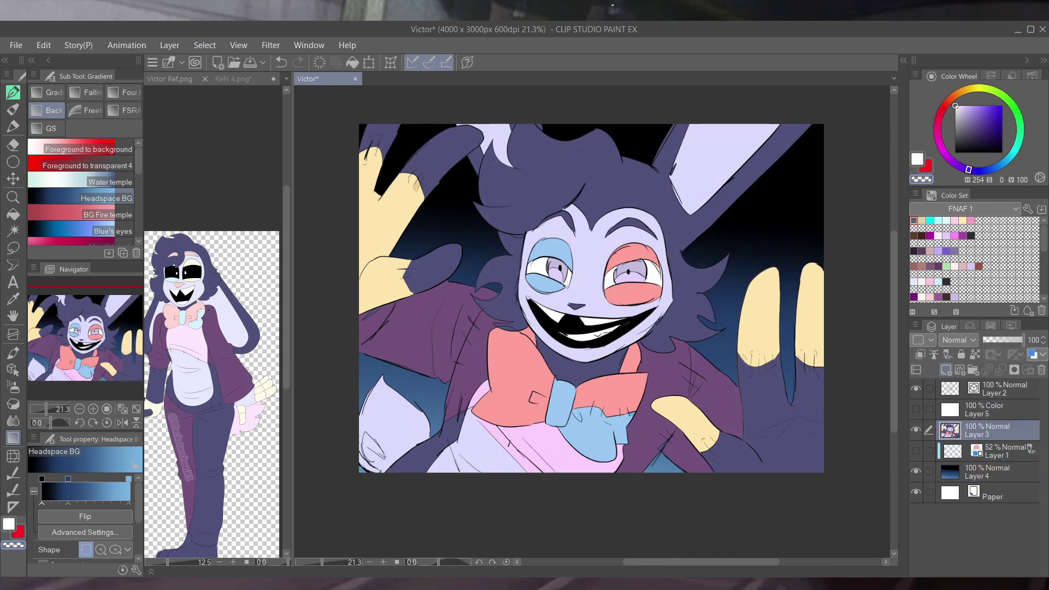
{"action": "left_click", "coordinate": [920, 354]}
{"action": "key", "text": "u"}
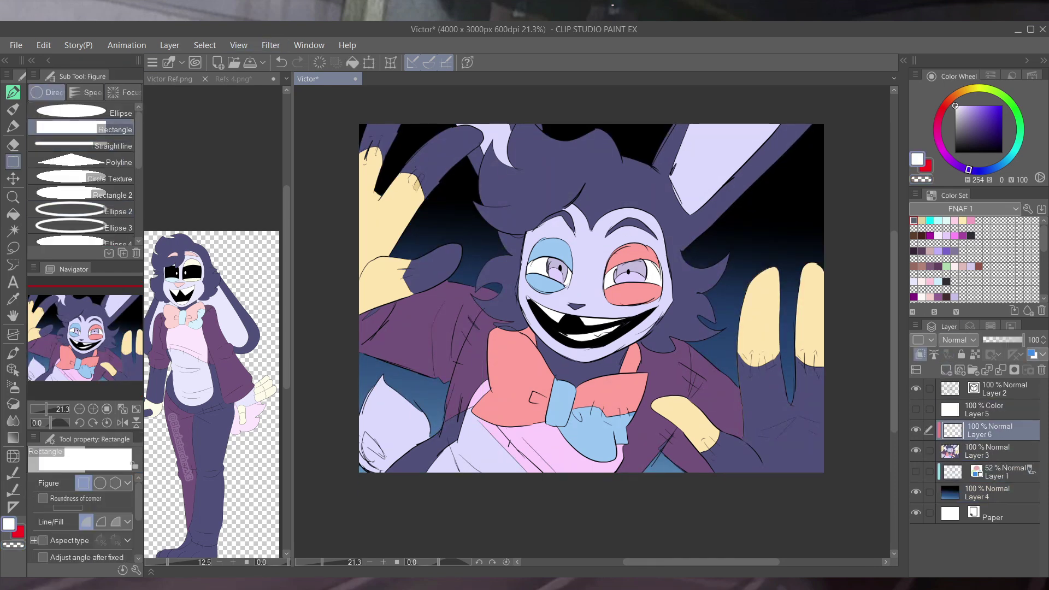
{"action": "key", "text": "ctrl+alt+g"}
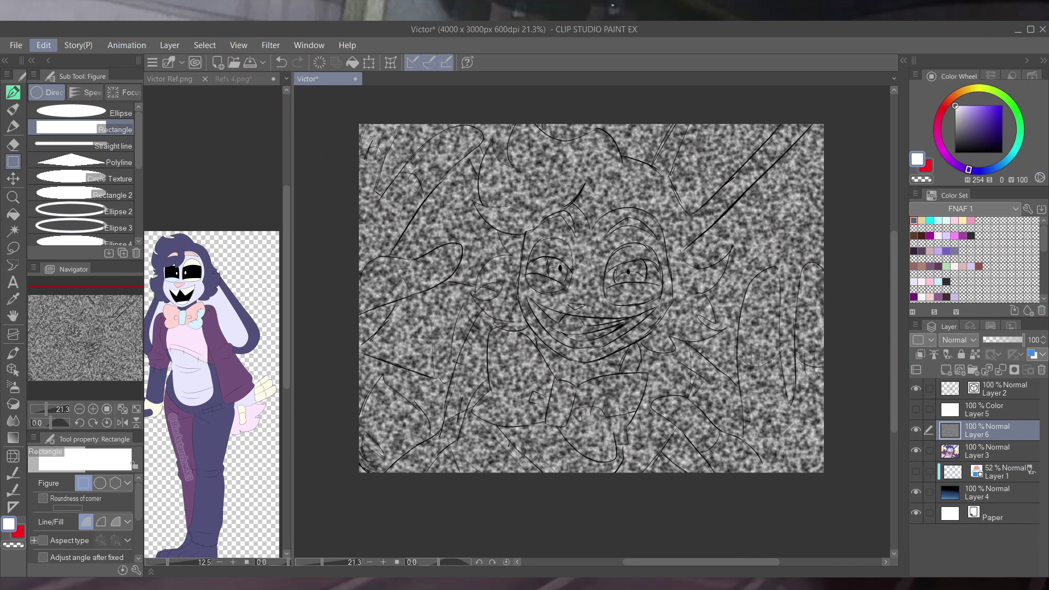
{"action": "left_click_drag", "start_coordinate": [1022, 339], "coordinate": [985, 340]}
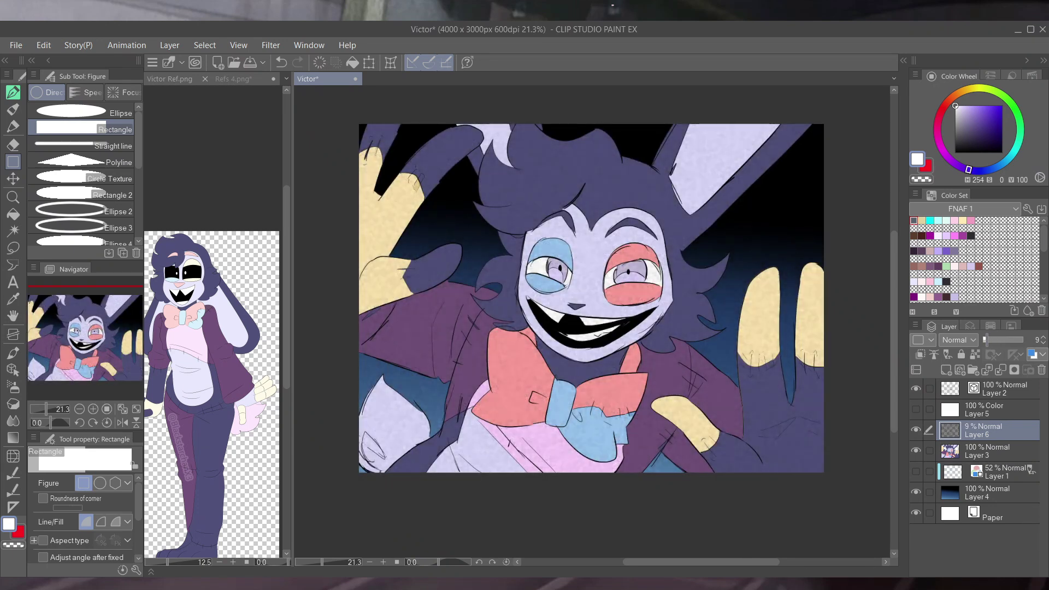
{"action": "left_click_drag", "start_coordinate": [984, 430], "coordinate": [983, 386]}
{"action": "left_click", "coordinate": [1000, 409]}
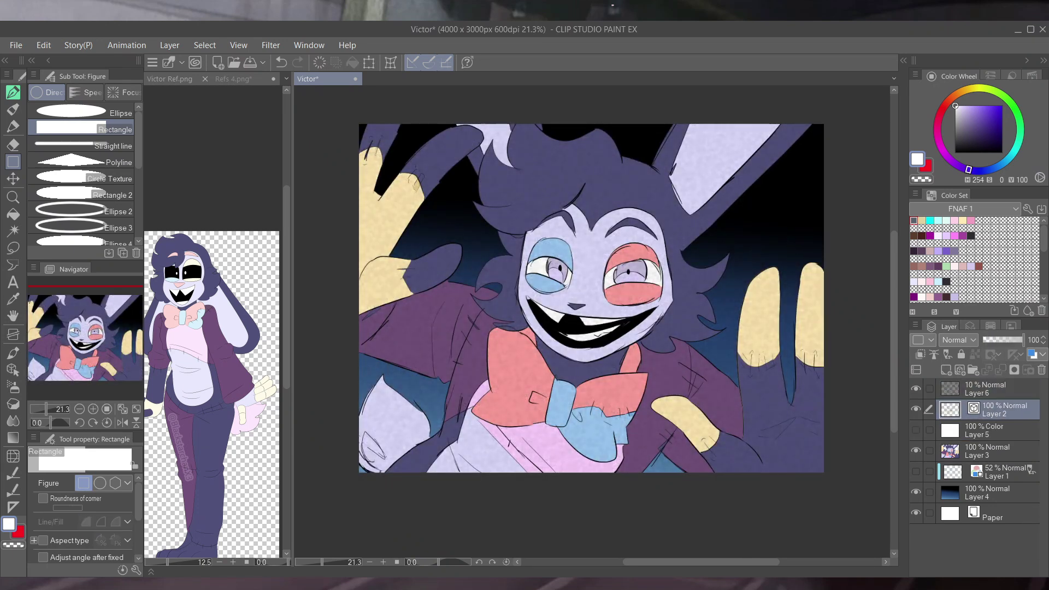
- Add a layer clipped to Layer 3 and cover the whole character with purple, H 253, S 53, V 82
{"action": "left_click", "coordinate": [1000, 471]}
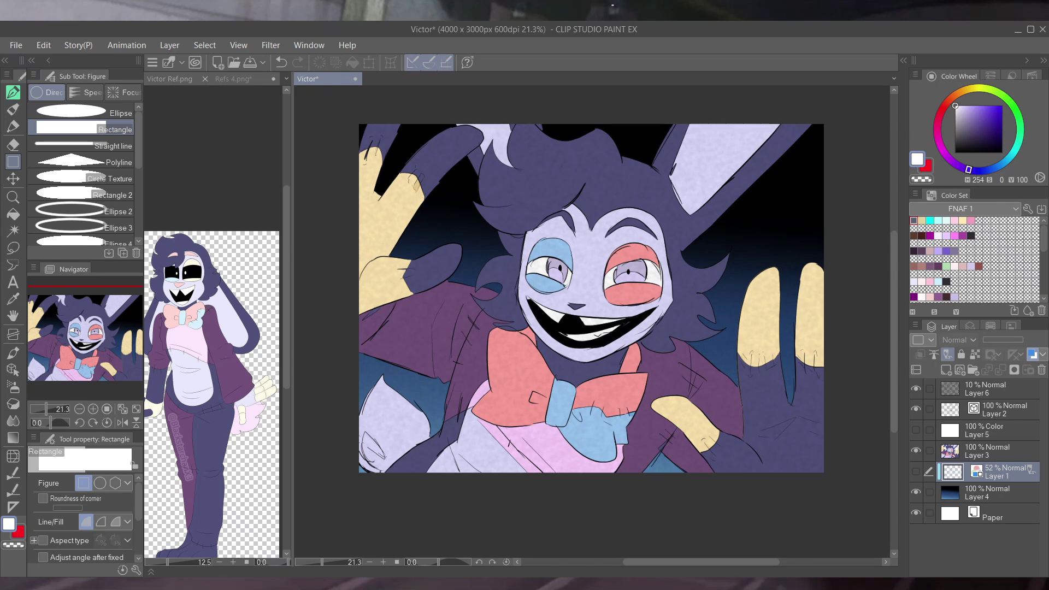
{"action": "left_click", "coordinate": [983, 451]}
{"action": "left_click", "coordinate": [946, 370]}
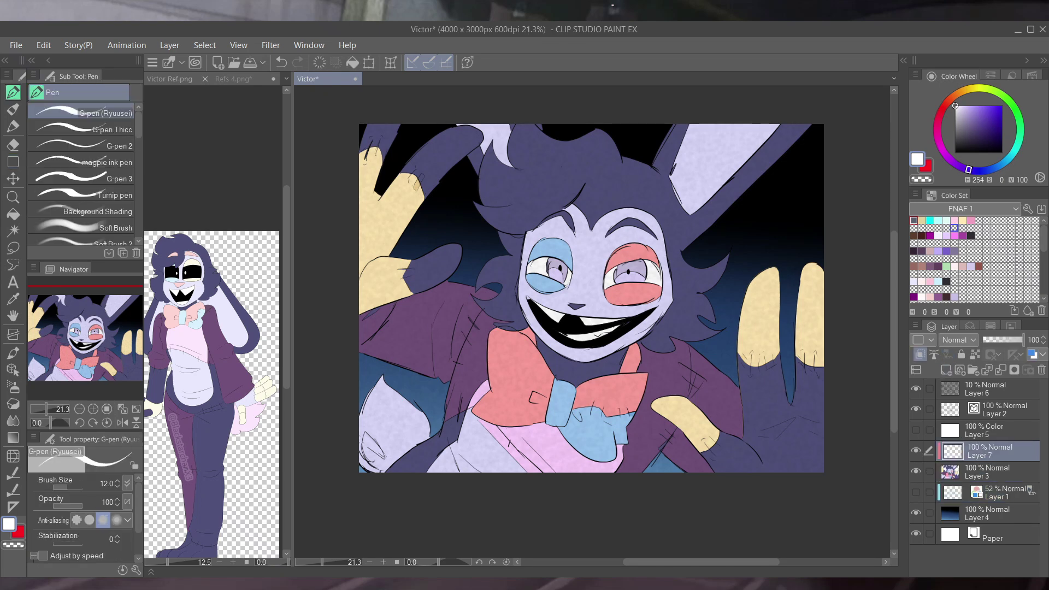
{"action": "left_click", "coordinate": [947, 251]}
{"action": "left_click_drag", "start_coordinate": [761, 117], "coordinate": [349, 481]}
{"action": "left_click_drag", "start_coordinate": [830, 118], "coordinate": [754, 481]}
- Outline the lit areas of the right-hand ear, fingers and thumb with transparent colour and clear the purple shading there
{"action": "key", "text": "p"}
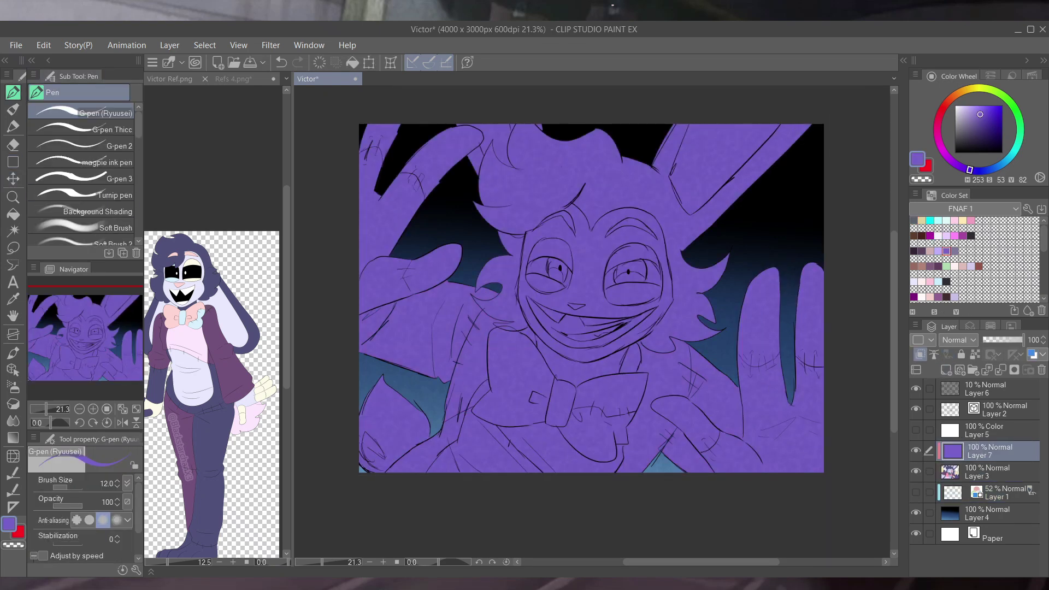
{"action": "left_click_drag", "start_coordinate": [688, 128], "coordinate": [731, 177]}
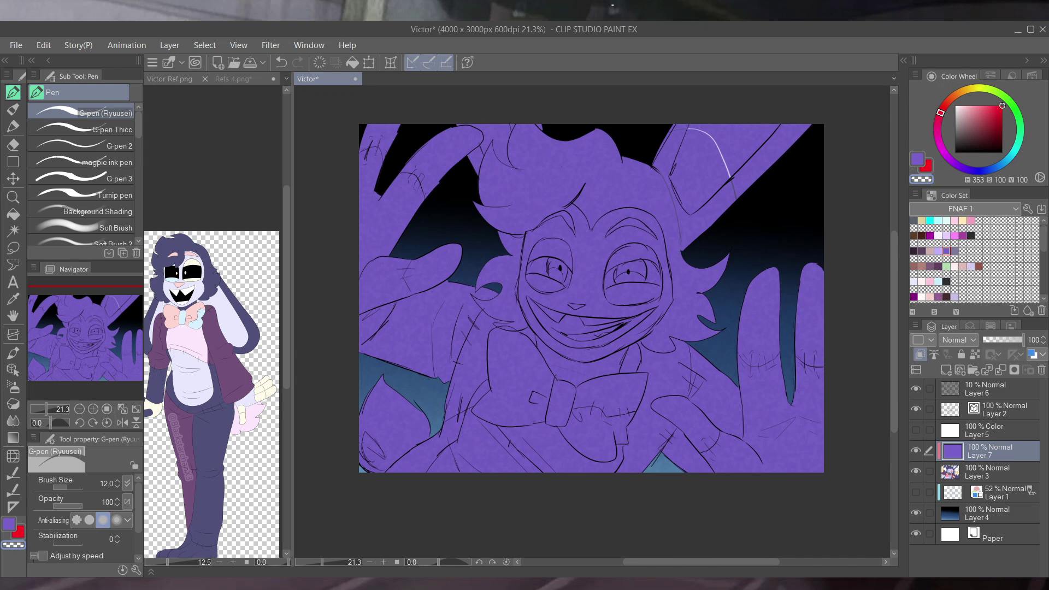
{"action": "key", "text": "ctrl+z"}
{"action": "key", "text": "w"}
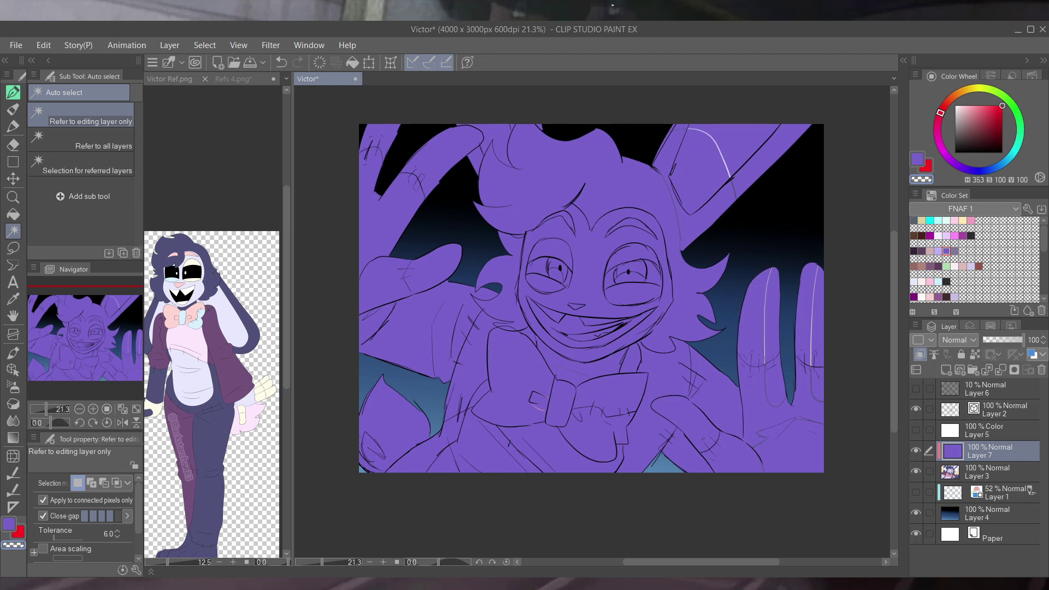
{"action": "key", "text": "g"}
{"action": "left_click", "coordinate": [757, 317]}
{"action": "left_click", "coordinate": [683, 423]}
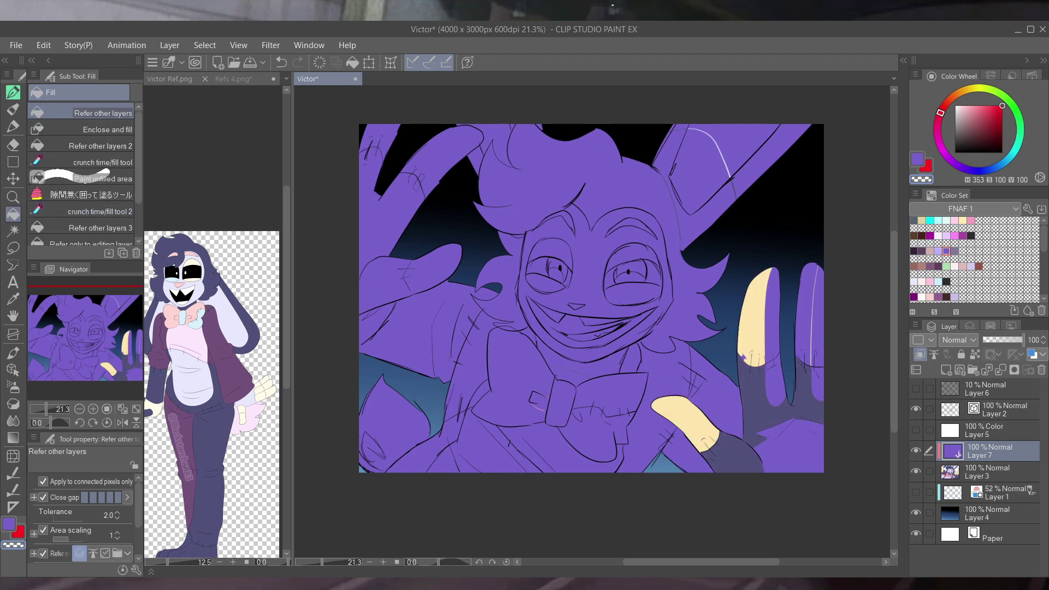
{"action": "left_click", "coordinate": [808, 311]}
{"action": "left_click", "coordinate": [732, 143]}
- Clear the purple shading from the lit parts of the left-hand fingers and palms on Layer 7
{"action": "key", "text": "p"}
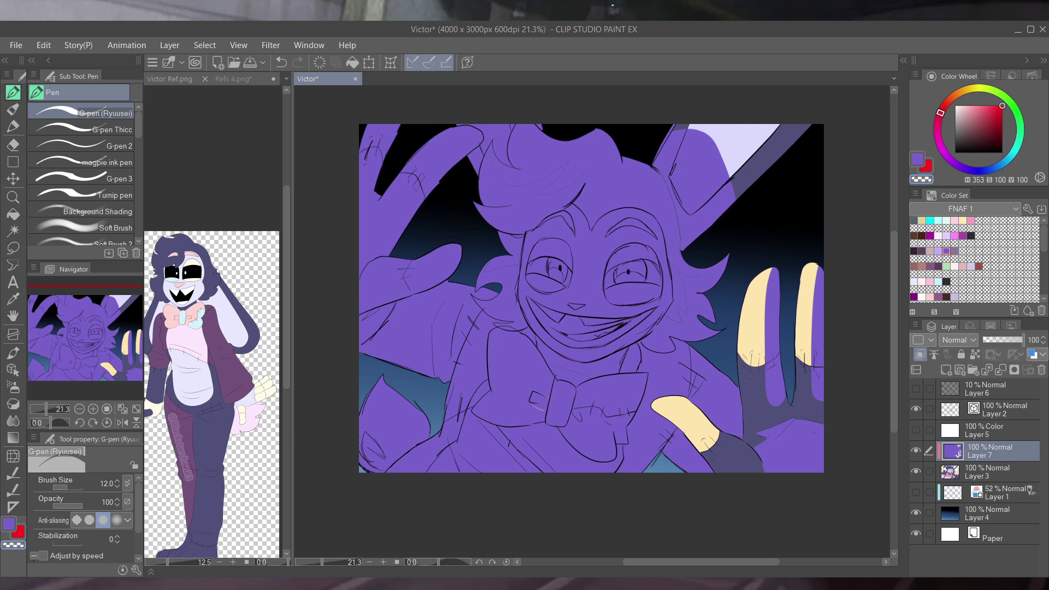
{"action": "key", "text": "g"}
{"action": "left_click", "coordinate": [382, 274]}
{"action": "left_click", "coordinate": [394, 180]}
{"action": "left_click", "coordinate": [382, 140]}
{"action": "key", "text": "ctrl+z"}
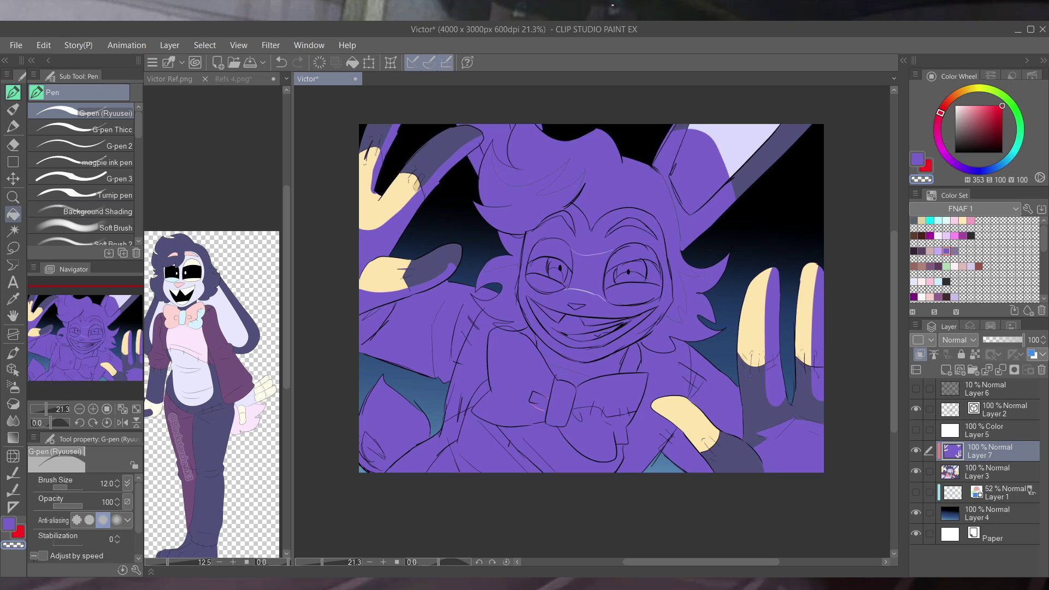
- Clear the purple shading from the forehead, cheeks, chin, eyelids, eyes and upper teeth, leaving a shaded band between the eyes
{"action": "left_click", "coordinate": [590, 253]}
{"action": "left_click", "coordinate": [540, 279]}
{"action": "left_click", "coordinate": [617, 292]}
{"action": "left_click", "coordinate": [633, 274]}
{"action": "left_click", "coordinate": [552, 268]}
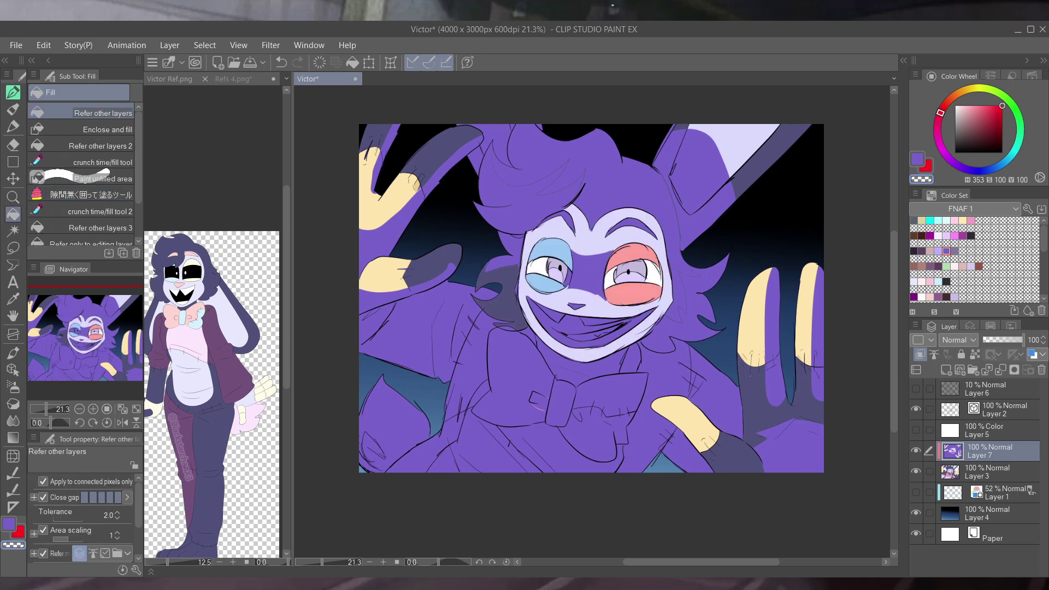
{"action": "left_click", "coordinate": [552, 317]}
{"action": "left_click", "coordinate": [601, 321]}
- Clear the purple shading from the bow tie's wings and blue end, and from the lit parts of the belly
{"action": "left_click", "coordinate": [513, 372]}
{"action": "left_click", "coordinate": [617, 385]}
{"action": "left_click", "coordinate": [596, 434]}
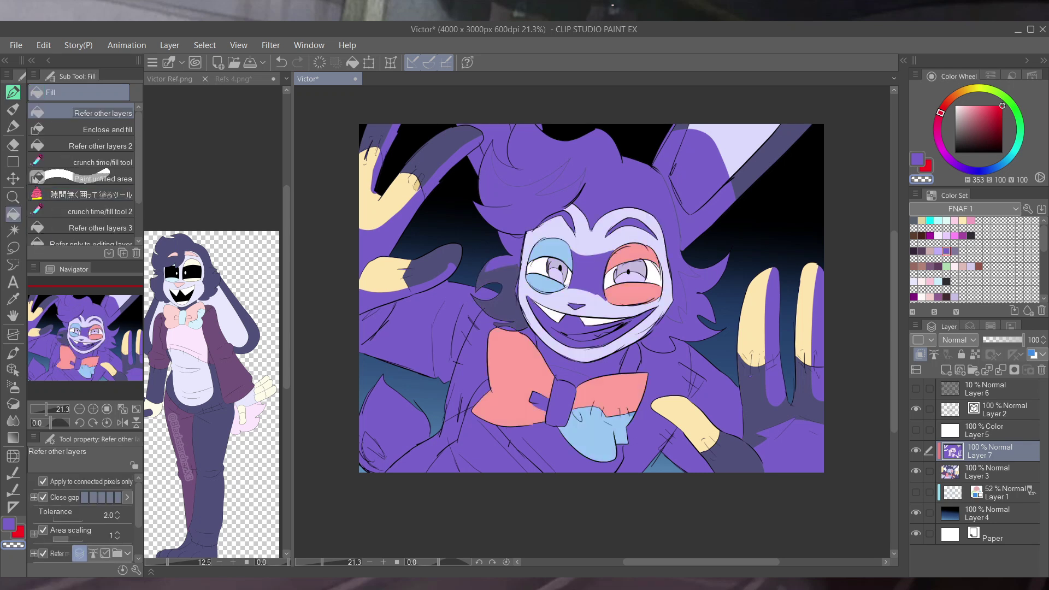
{"action": "key", "text": "p"}
{"action": "mouse_move", "coordinate": [524, 432]}
{"action": "left_mouse_down"}
{"action": "mouse_move", "coordinate": [432, 459]}
{"action": "mouse_move", "coordinate": [382, 431]}
{"action": "left_mouse_up"}
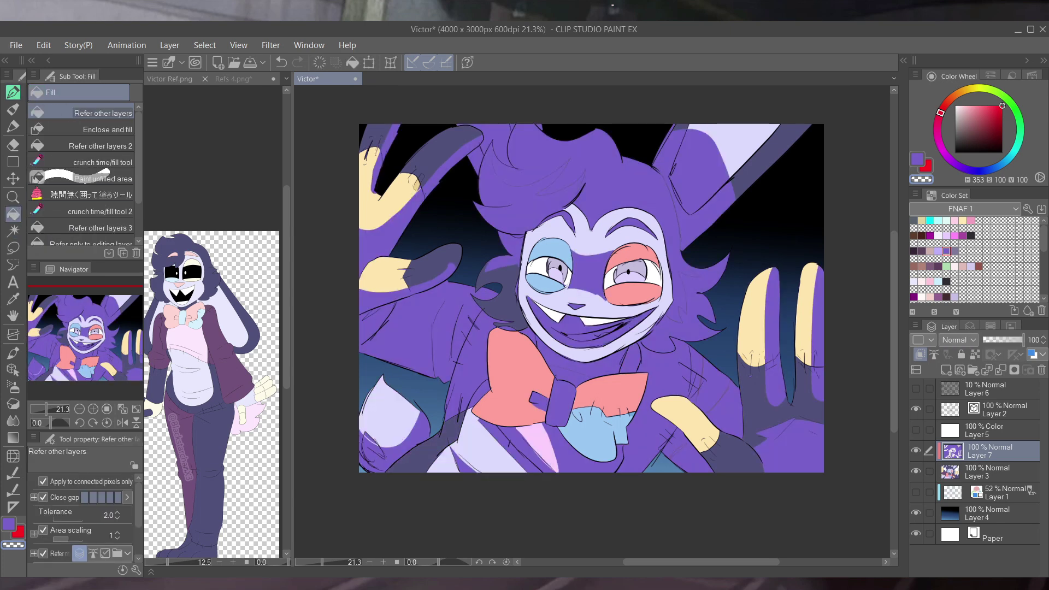
- Clear the purple shading from the lit areas of the hair and jacket sleeve
{"action": "key", "text": "g"}
{"action": "left_click", "coordinate": [426, 317]}
{"action": "left_click", "coordinate": [546, 164]}
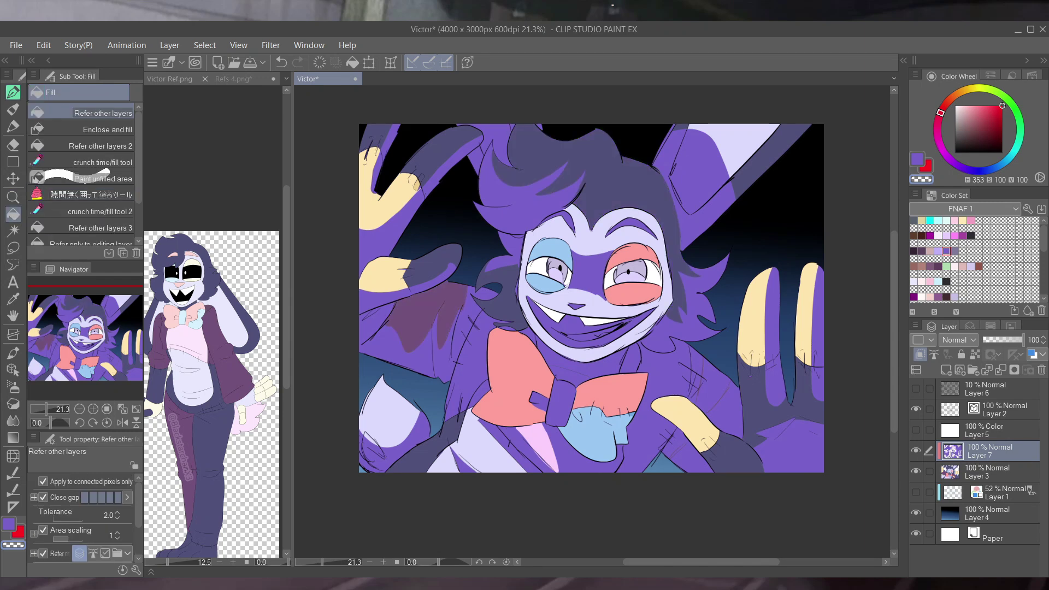
- Set the purple shading layer, Layer 7, to Linear burn at 54% opacity
{"action": "scroll", "coordinate": [957, 340], "scroll_direction": "down", "scroll_amount": 4}
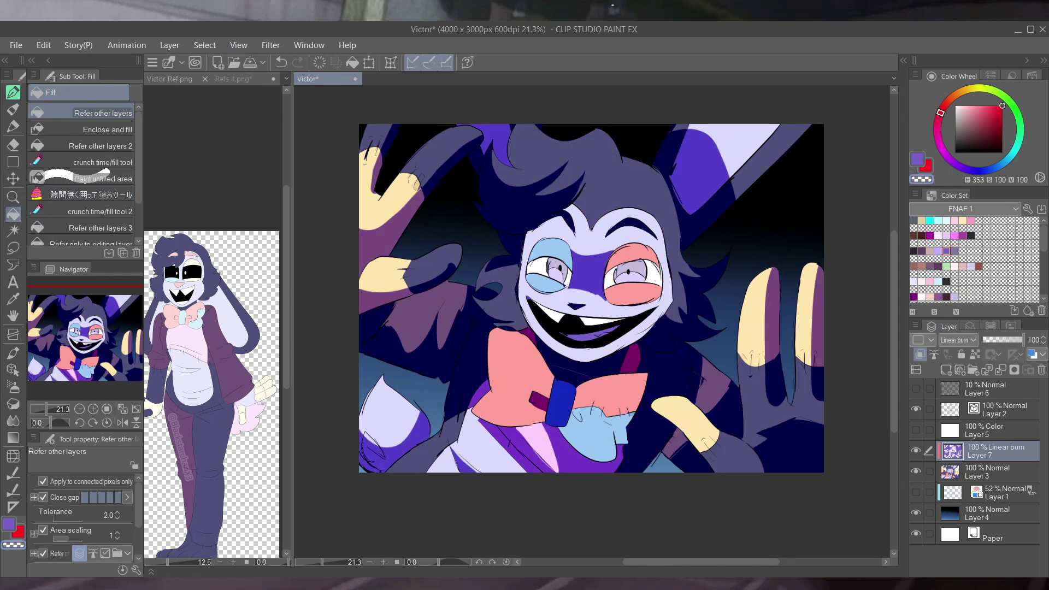
{"action": "left_click_drag", "start_coordinate": [1023, 339], "coordinate": [991, 340]}
{"action": "left_click", "coordinate": [916, 430]}
{"action": "left_click", "coordinate": [916, 430]}
- Show the noise layer at 15% opacity and the white Color-mode Layer 5 at 20% opacity
{"action": "left_click", "coordinate": [983, 388]}
{"action": "left_click", "coordinate": [916, 389]}
{"action": "left_click", "coordinate": [984, 429]}
{"action": "left_click", "coordinate": [916, 430]}
{"action": "left_click", "coordinate": [984, 389]}
{"action": "left_click", "coordinate": [983, 430]}
{"action": "left_click", "coordinate": [916, 430]}
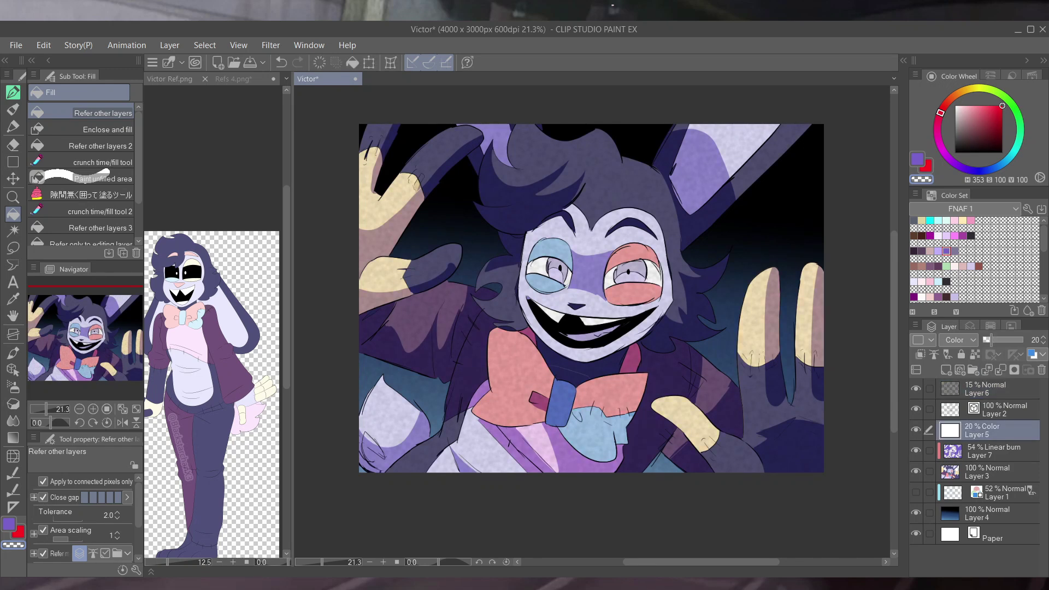
- Compare the picture with and without Layer 5, leaving it and the noise on Layer 6 hidden
{"action": "left_click", "coordinate": [916, 430]}
{"action": "left_click", "coordinate": [916, 430]}
{"action": "left_click", "coordinate": [916, 430]}
{"action": "left_click", "coordinate": [916, 388]}
- Merge a copy of the visible layers above Layer 2, blur the copy and set its opacity to 27%
{"action": "left_click", "coordinate": [984, 409]}
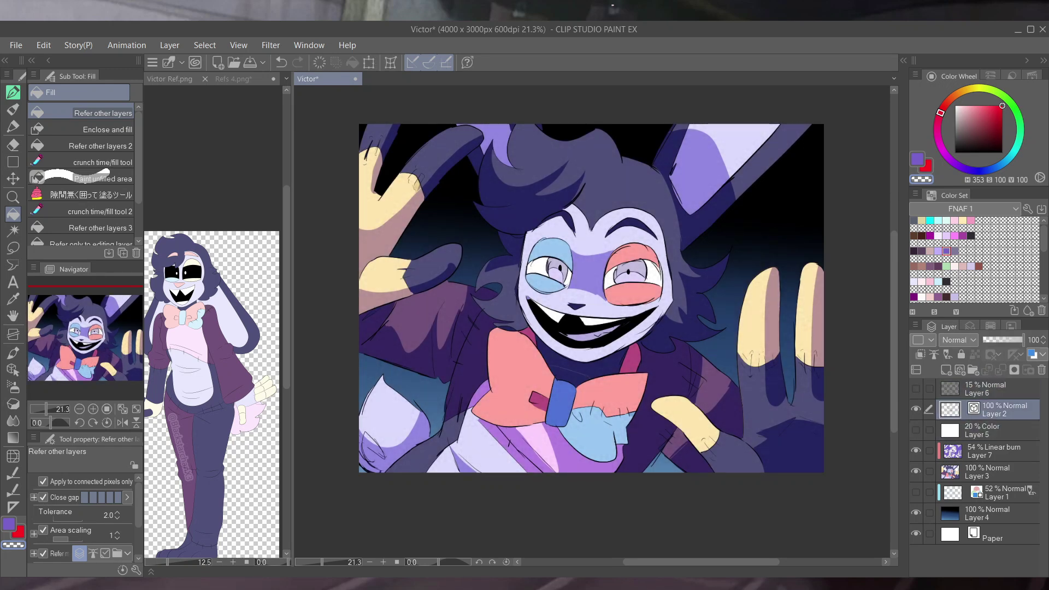
{"action": "key", "text": "ctrl+shift+alt+e"}
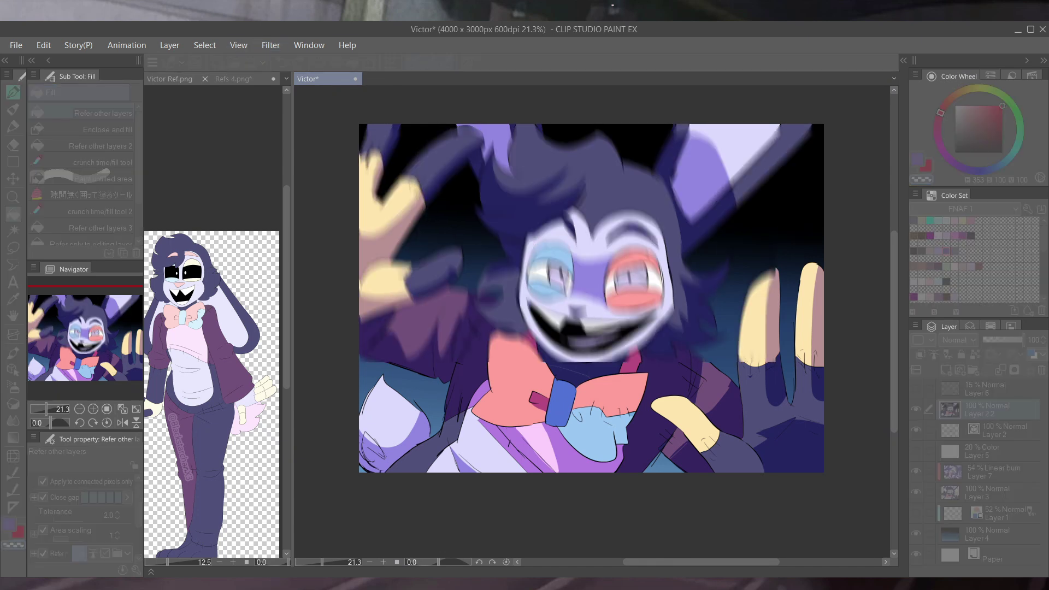
{"action": "key", "text": "Escape"}
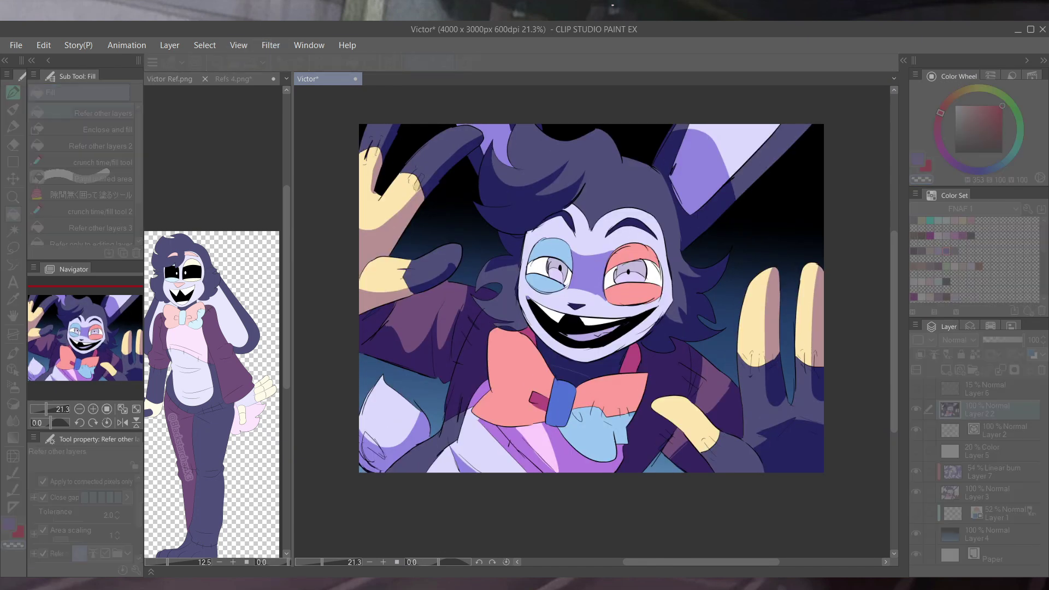
{"action": "key", "text": "Return"}
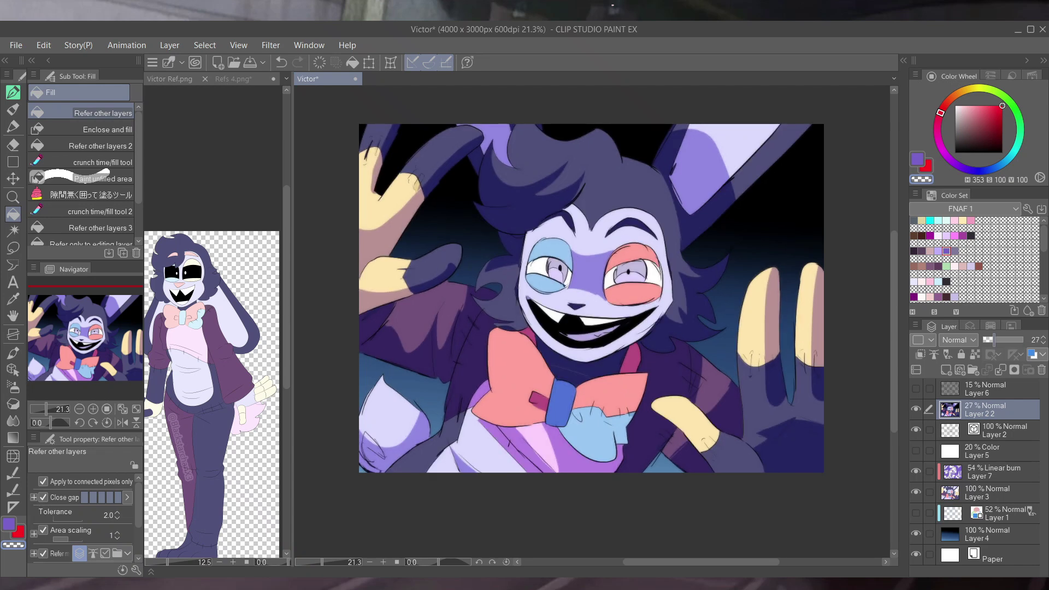
- Try erasing on shading Layer 7, and undo back to before the blurred merged copy of the visible layers was made
{"action": "key", "text": "ctrl+z"}
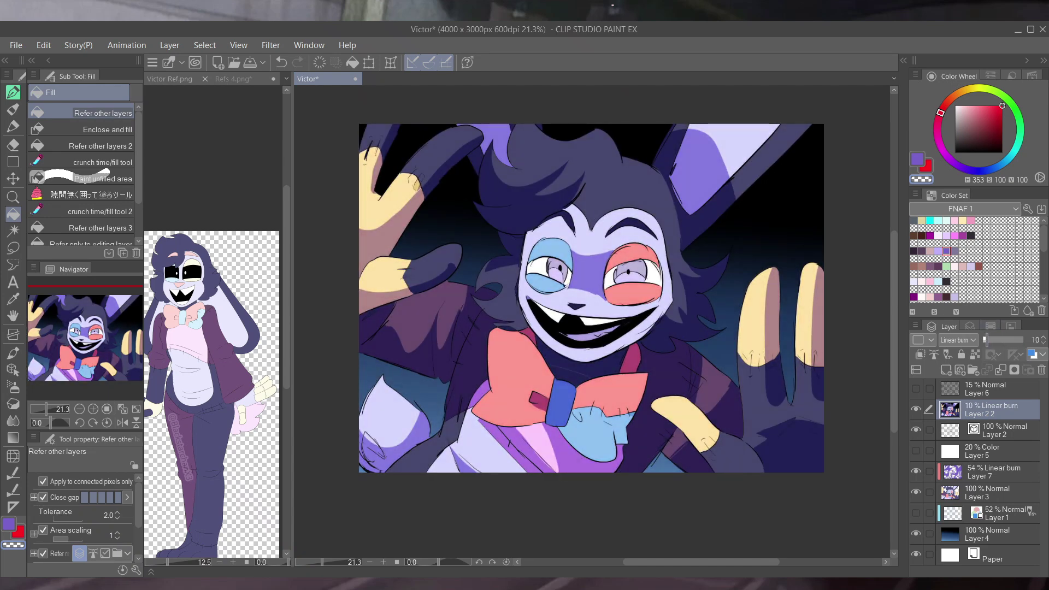
{"action": "left_click", "coordinate": [989, 388]}
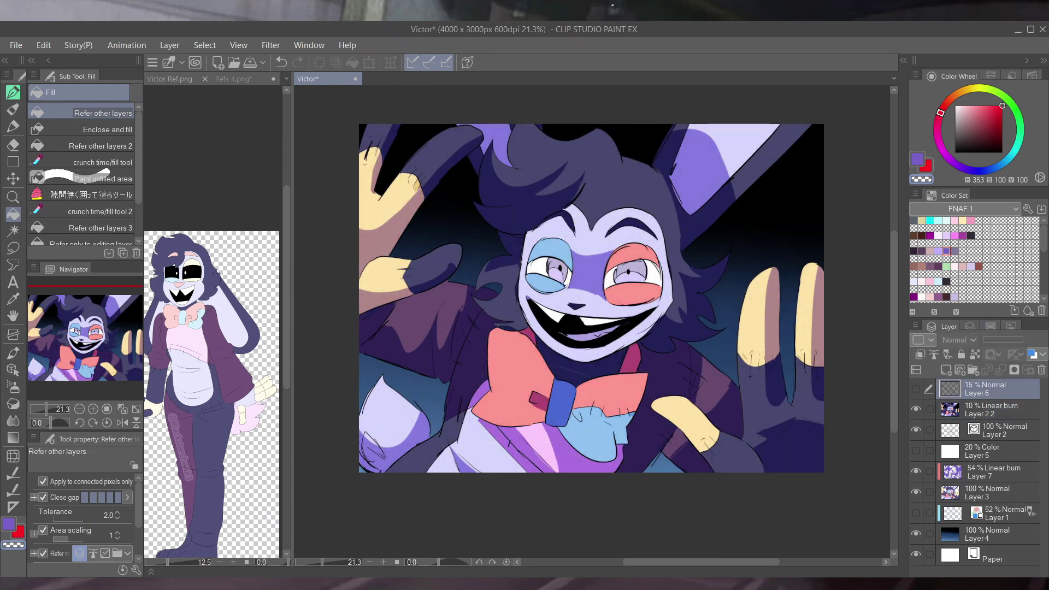
{"action": "left_click", "coordinate": [915, 409]}
{"action": "left_click", "coordinate": [989, 472]}
{"action": "key", "text": "e"}
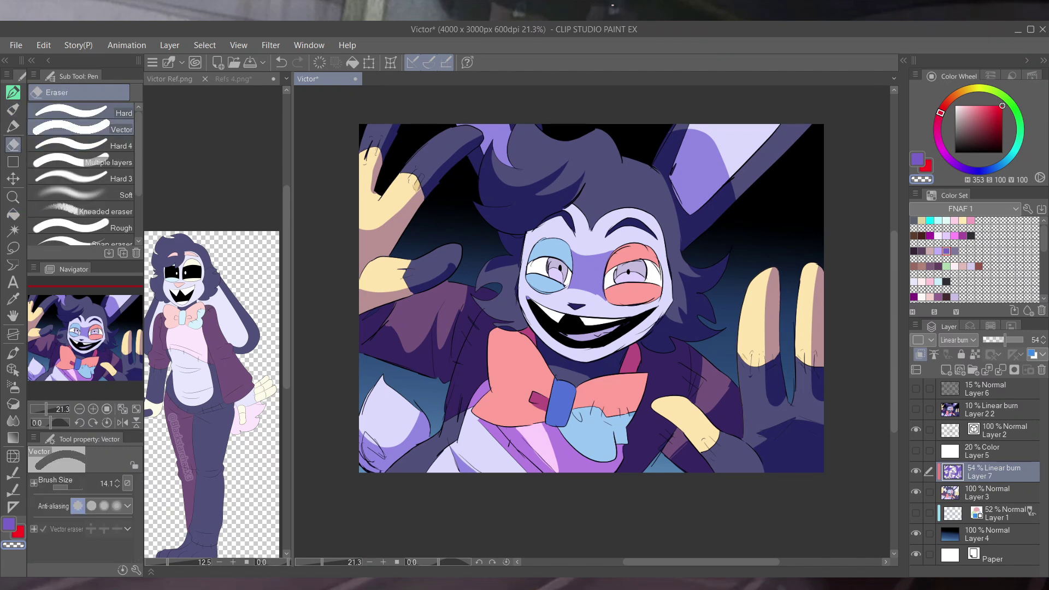
{"action": "mouse_move", "coordinate": [554, 384]}
{"action": "left_mouse_down"}
{"action": "mouse_move", "coordinate": [553, 407]}
{"action": "mouse_move", "coordinate": [571, 413]}
{"action": "left_mouse_up"}
{"action": "key", "text": "g"}
{"action": "key", "text": "ctrl+z"}
{"action": "key", "text": "ctrl+z"}
{"action": "key", "text": "ctrl+z"}
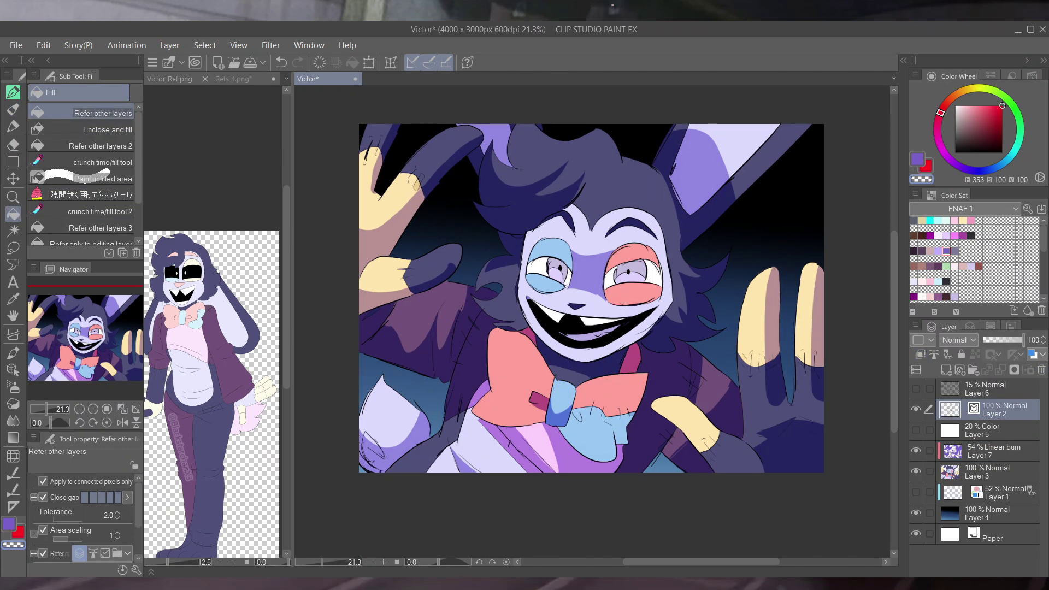
- Duplicate line-art Layer 2, rasterize and blur the copy at 50% opacity, and show the noise on Layer 6
{"action": "key", "text": "ctrl+y"}
{"action": "key", "text": "o"}
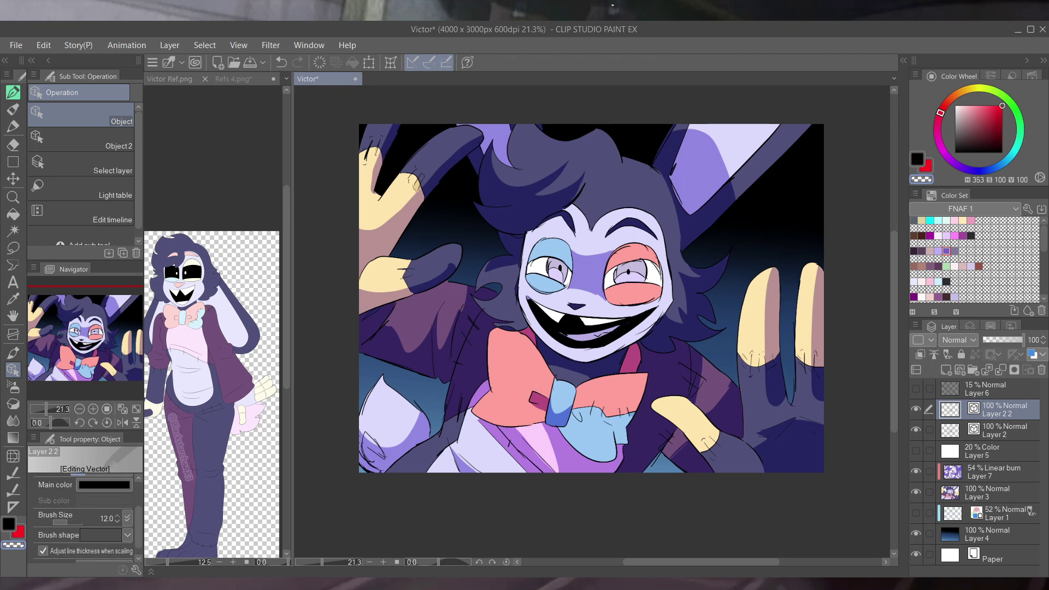
{"action": "left_click_drag", "start_coordinate": [1037, 339], "coordinate": [994, 340]}
{"action": "scroll", "coordinate": [592, 298], "scroll_direction": "up", "scroll_amount": 5}
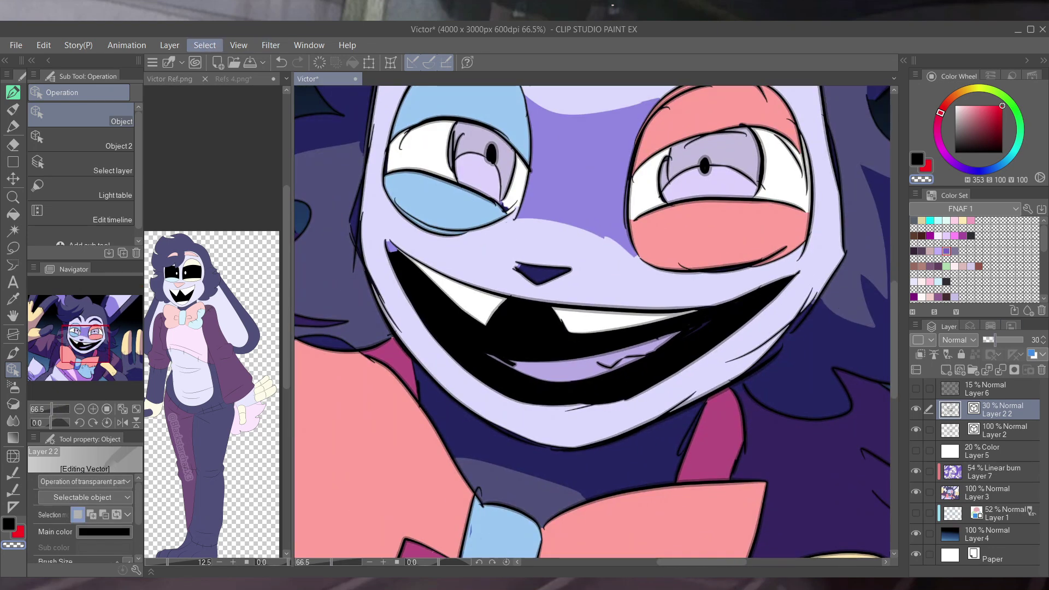
{"action": "key", "text": "ctrl+z"}
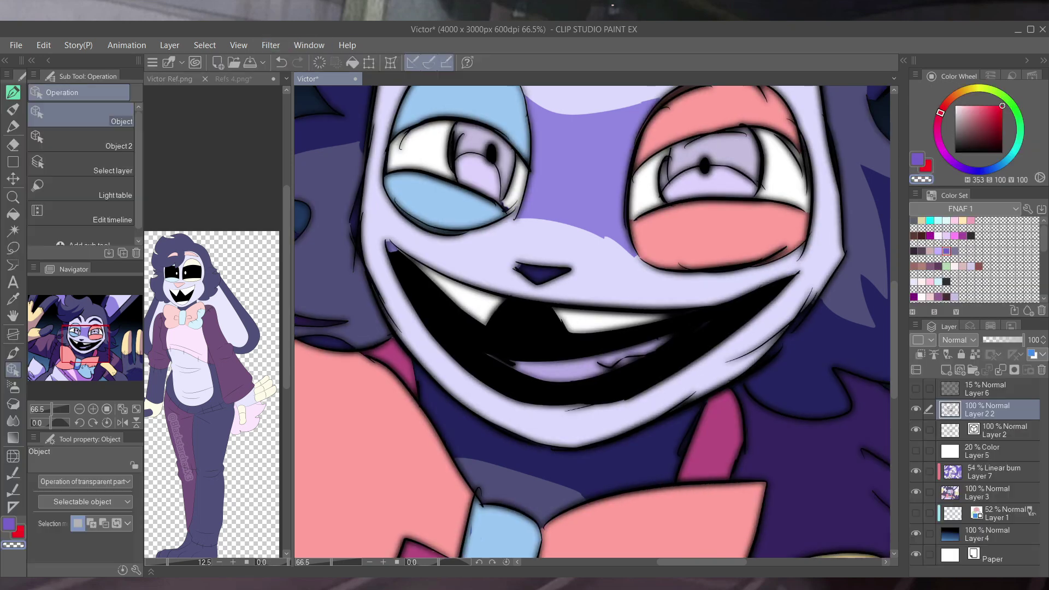
{"action": "key", "text": "ctrl+0"}
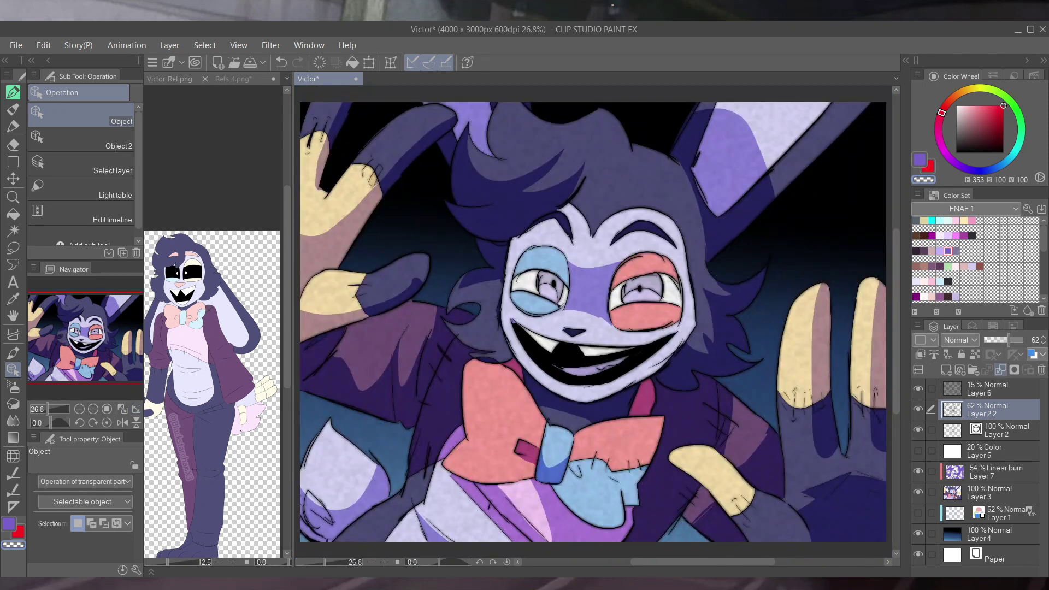
- Add a new layer above noise Layer 6 and draw white highlights in both eyes with the G-pen Thicc at size 17
{"action": "left_click", "coordinate": [989, 388]}
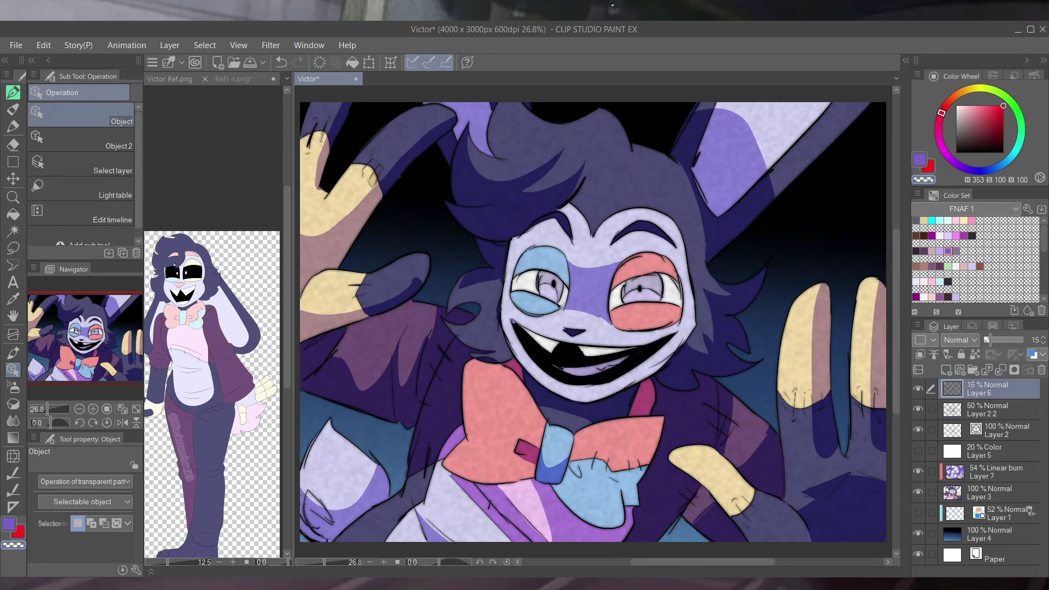
{"action": "key", "text": "ctrl+shift+n"}
{"action": "key", "text": "p"}
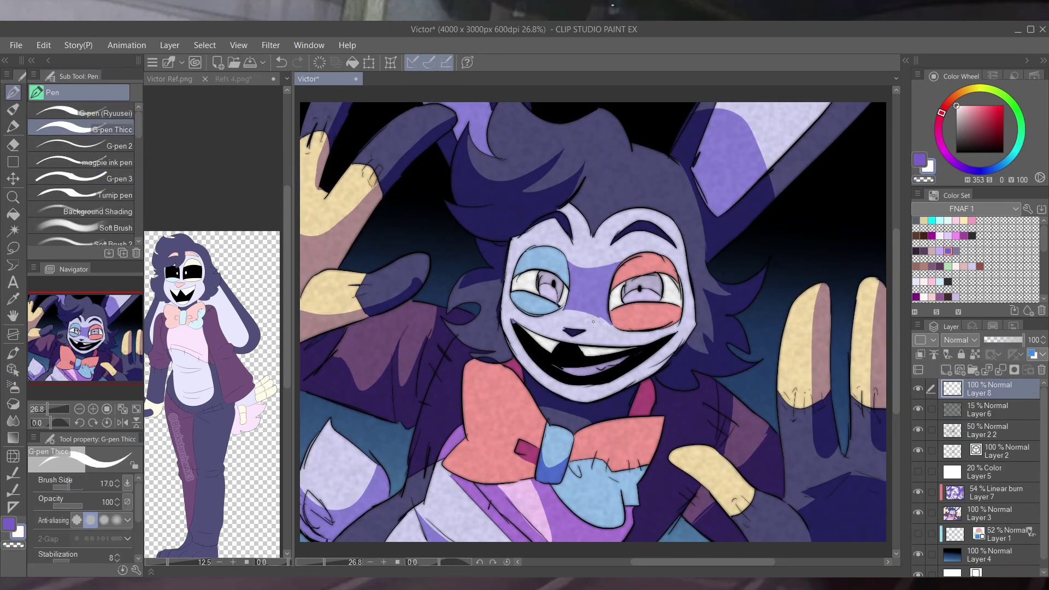
{"action": "key", "text": "ctrl+plus"}
{"action": "left_click_drag", "start_coordinate": [329, 118], "coordinate": [395, 144]}
{"action": "left_click_drag", "start_coordinate": [700, 178], "coordinate": [776, 170]}
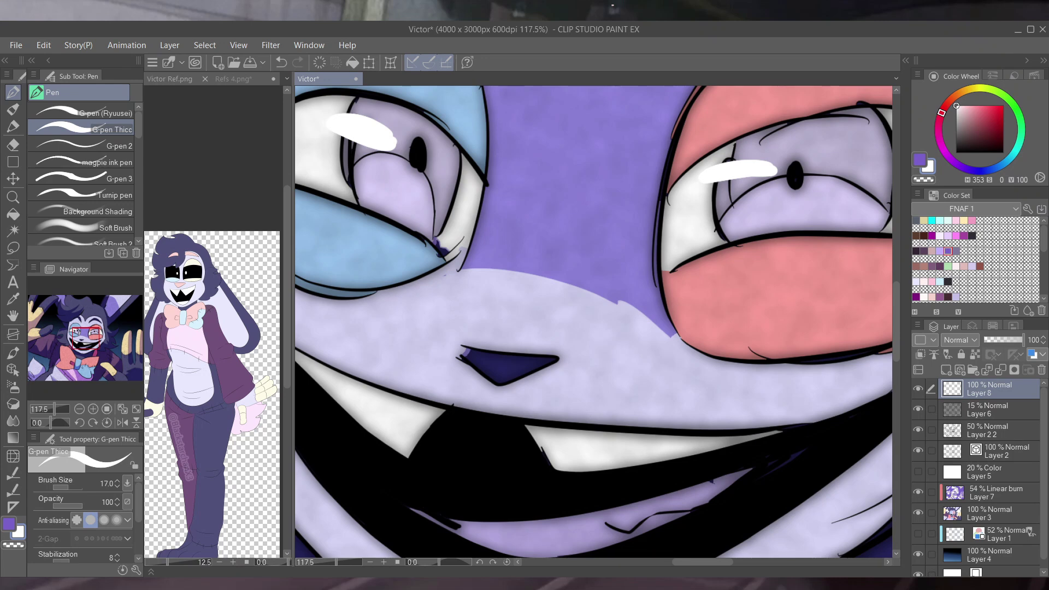
{"action": "key", "text": "ctrl+0"}
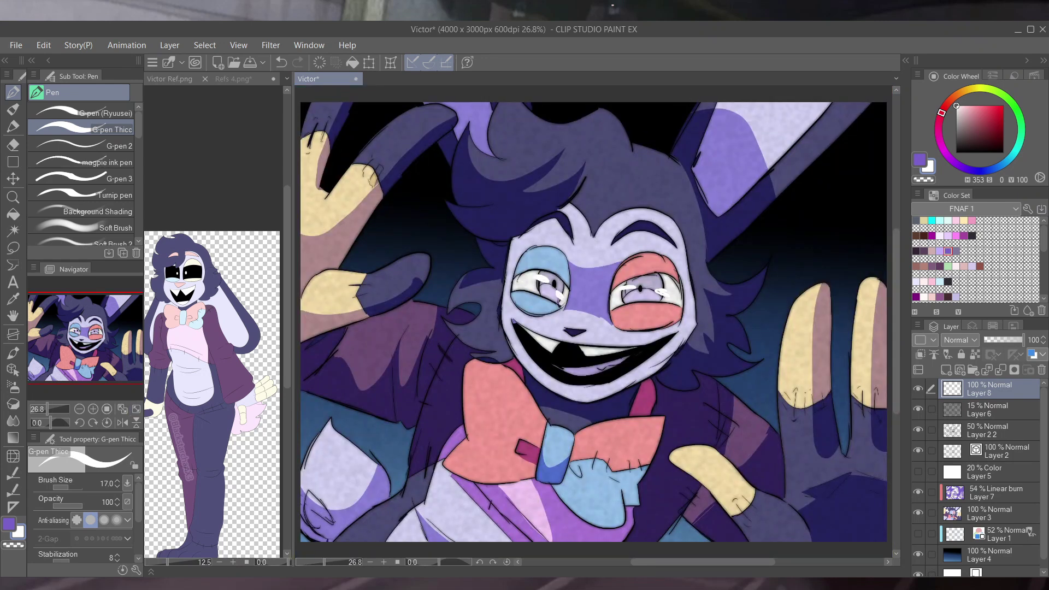
- Lock Layer 6's transparent pixels, fill its noise with dark magenta and set it to Linear burn at 29% opacity
{"action": "left_click", "coordinate": [983, 410]}
{"action": "key", "text": "u"}
{"action": "key", "text": "ctrl+minus"}
{"action": "left_click", "coordinate": [932, 235]}
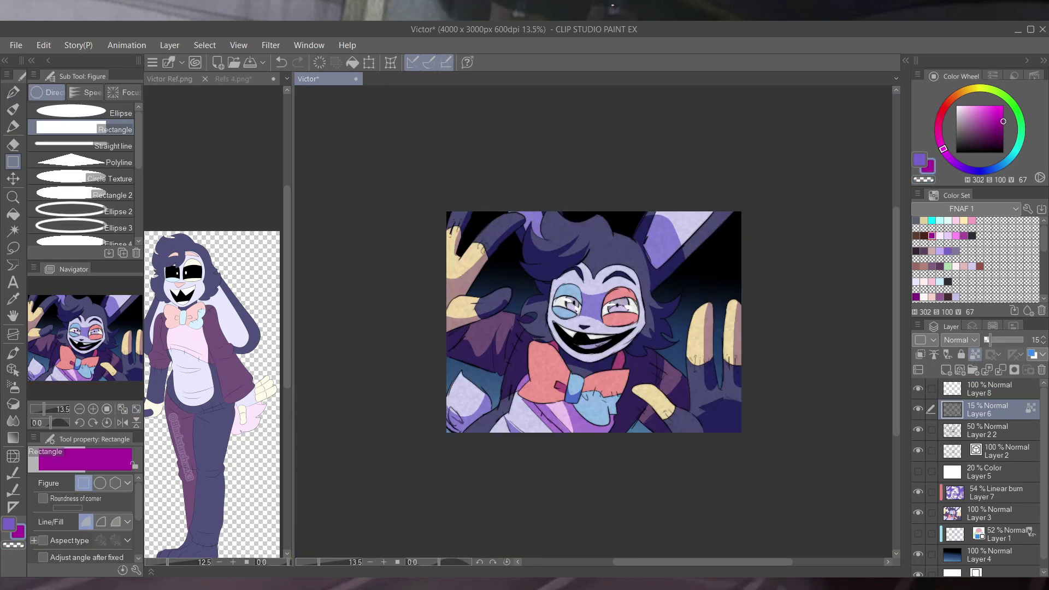
{"action": "left_click_drag", "start_coordinate": [367, 162], "coordinate": [762, 477]}
{"action": "left_click_drag", "start_coordinate": [987, 339], "coordinate": [994, 340]}
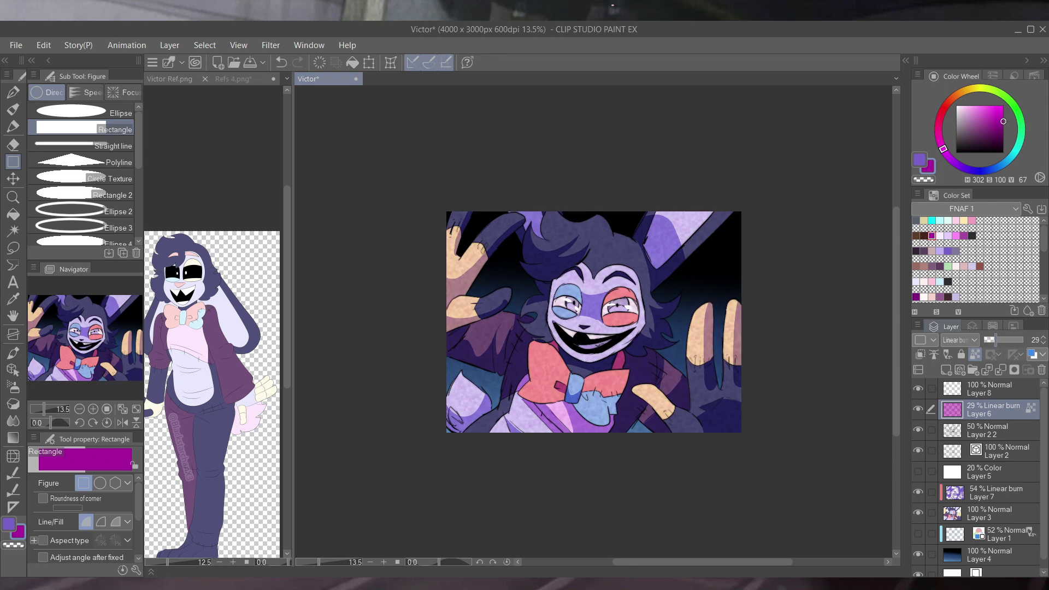
- Try an orange fill on noise Layer 6, and undo it together with the opacity change, back to 15%
{"action": "left_click_drag", "start_coordinate": [943, 149], "coordinate": [964, 90]}
{"action": "left_click_drag", "start_coordinate": [367, 162], "coordinate": [762, 477]}
{"action": "key", "text": "ctrl+plus"}
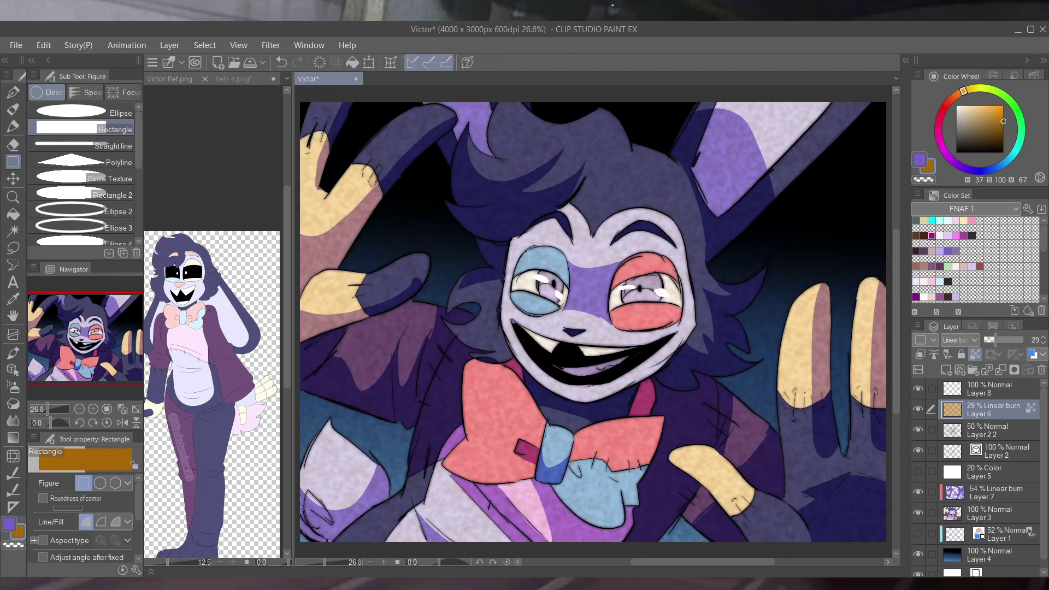
{"action": "key", "text": "ctrl+z"}
{"action": "key", "text": "ctrl+z"}
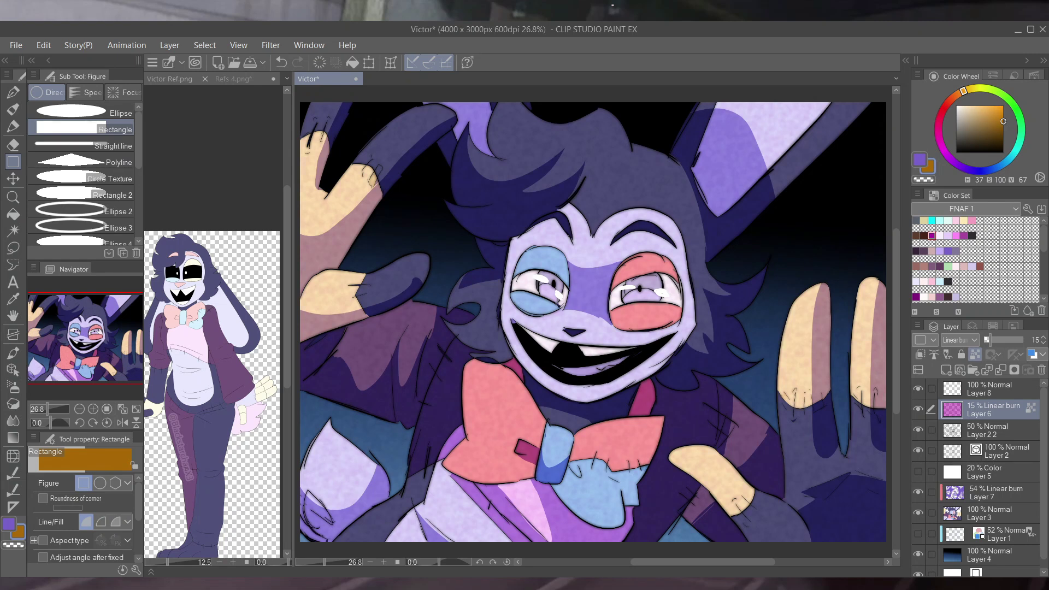
- Set shading Layer 7 to 60% opacity, and set the blurred line-art copy to Linear burn with transparent pixels locked
{"action": "left_click", "coordinate": [995, 493]}
{"action": "left_click_drag", "start_coordinate": [1004, 340], "coordinate": [1007, 340]}
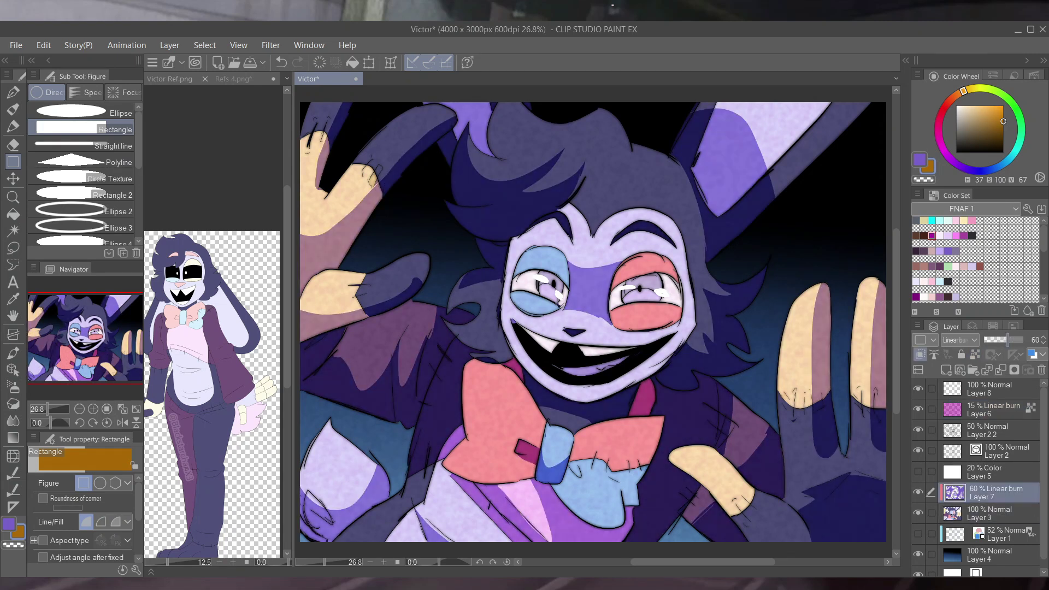
{"action": "left_click", "coordinate": [995, 430]}
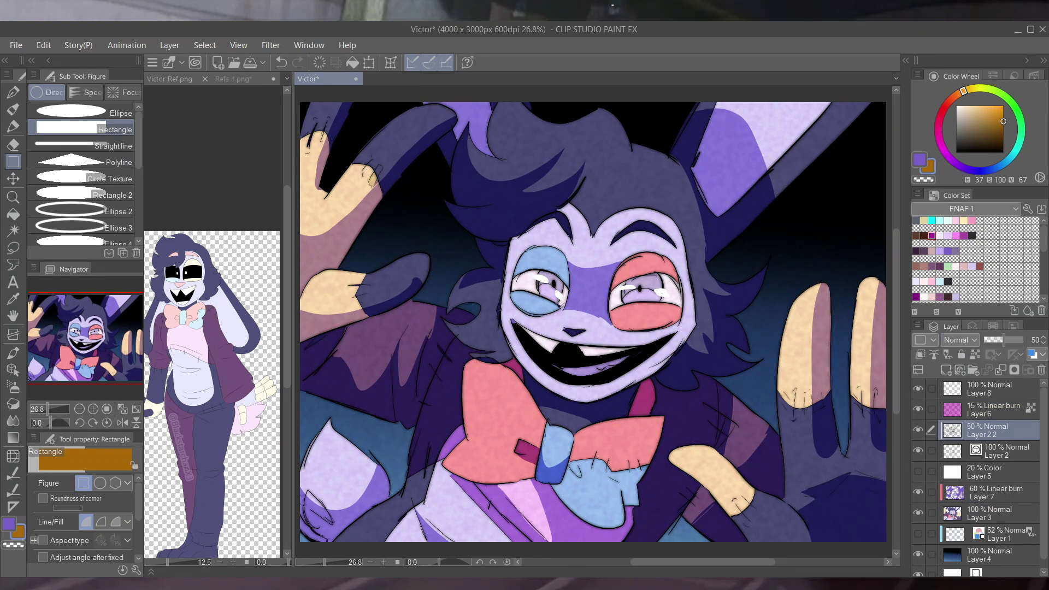
{"action": "left_click", "coordinate": [975, 354]}
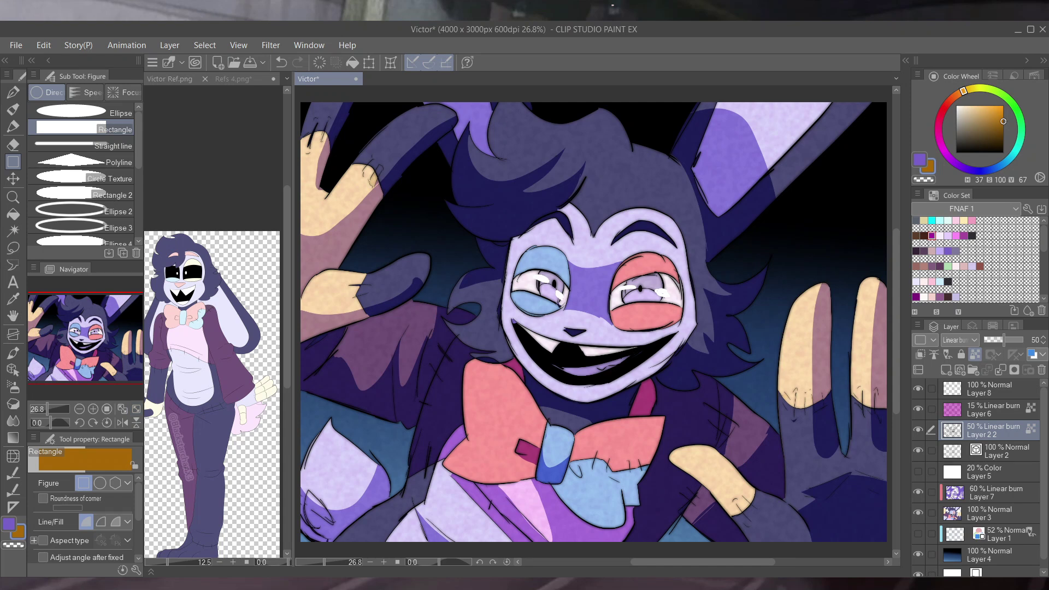
- Add a clipped Add (Glow) layer above Layer 7 and switch to the G-pen Thicc
{"action": "left_click", "coordinate": [994, 493]}
{"action": "key", "text": "ctrl+shift+n"}
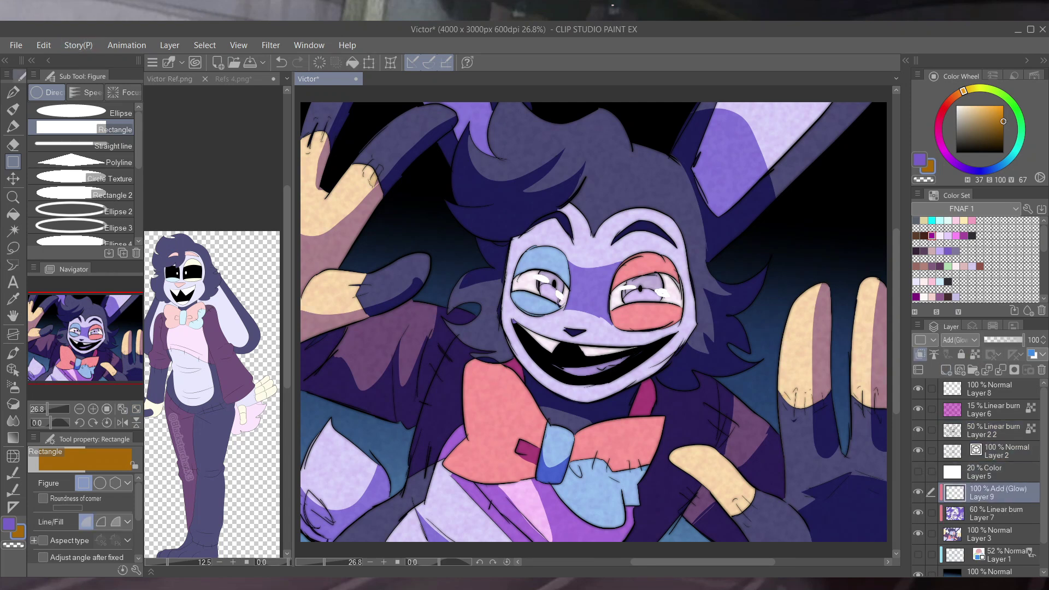
{"action": "key", "text": "p"}
- Give Layer 7 a watercolor edge with area 20, opacity 100, darkness 20 and blurring width 10, and set the layer to 31% opacity
{"action": "left_click", "coordinate": [978, 327]}
{"action": "left_click", "coordinate": [976, 351]}
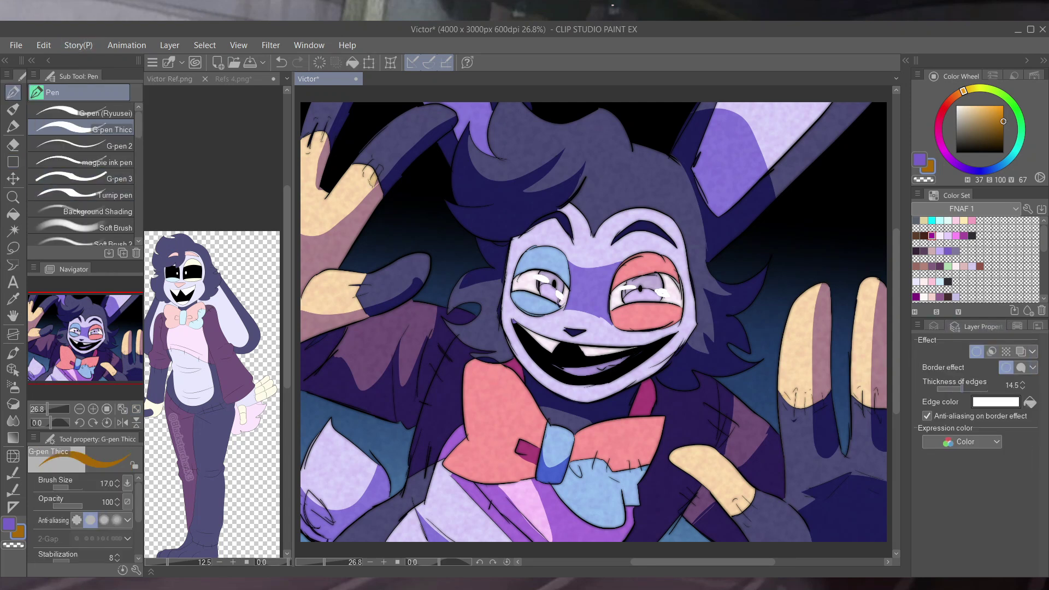
{"action": "left_click", "coordinate": [934, 326]}
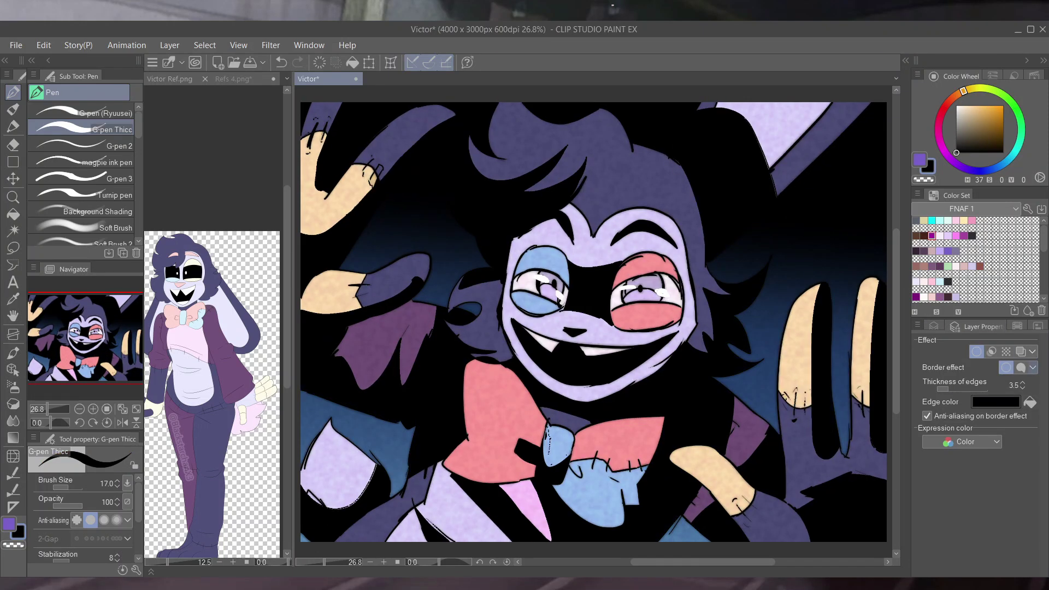
{"action": "key", "text": "x"}
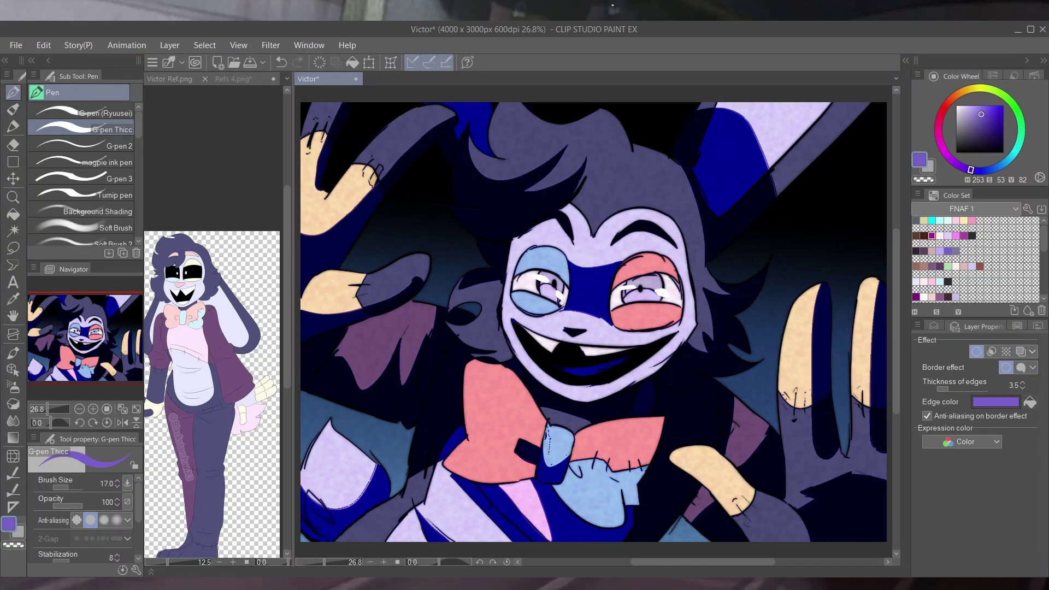
{"action": "left_click", "coordinate": [1021, 367]}
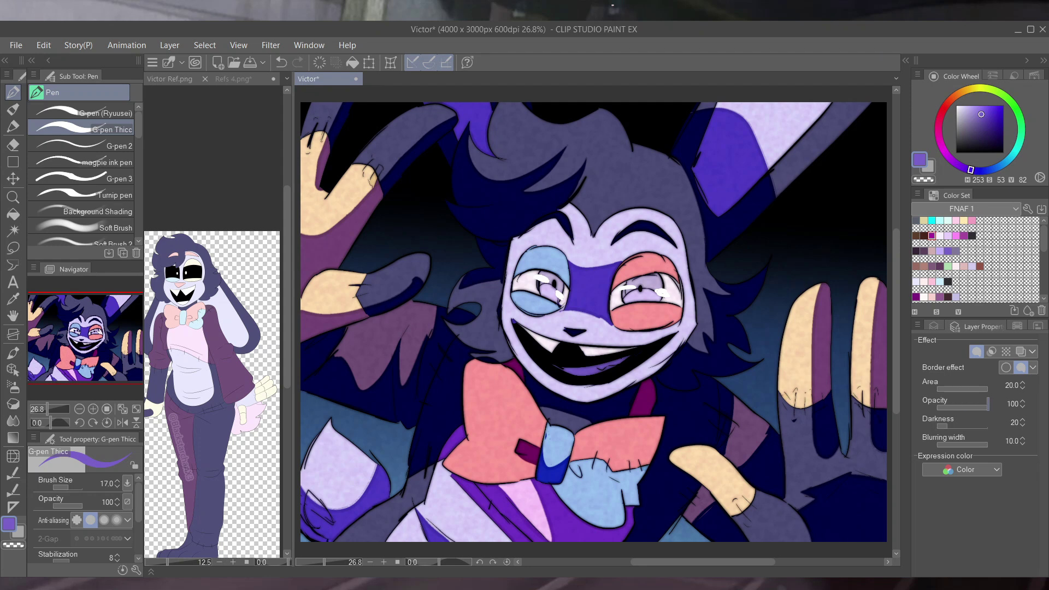
{"action": "key", "text": "F7"}
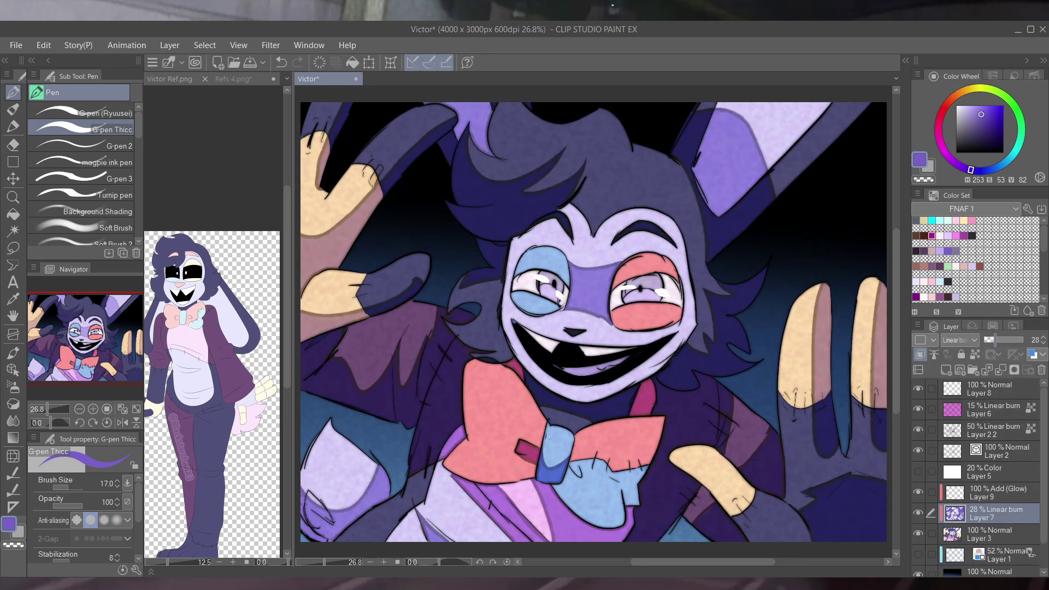
{"action": "left_click_drag", "start_coordinate": [996, 339], "coordinate": [998, 339]}
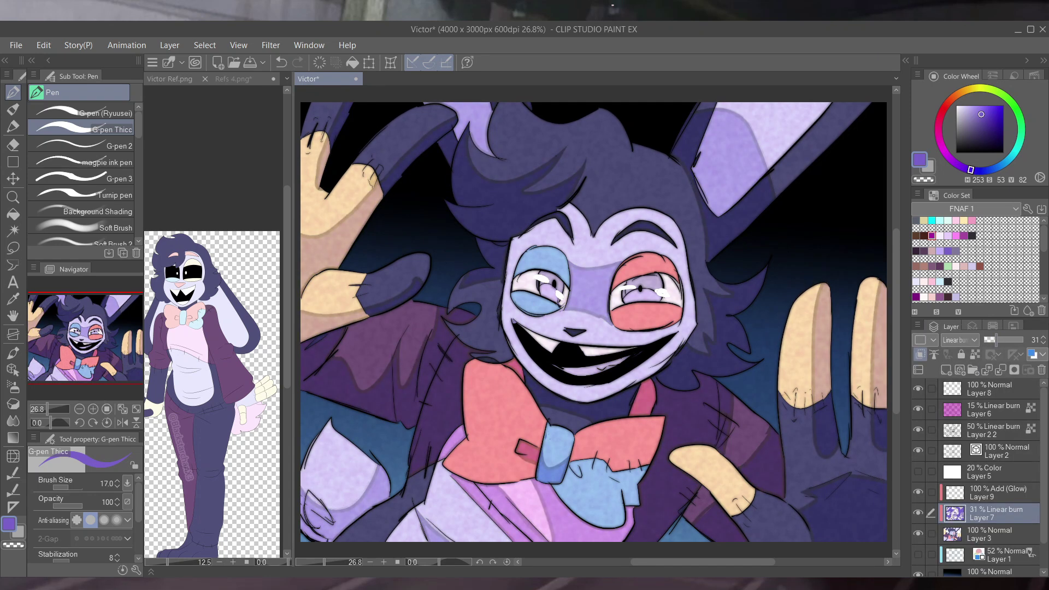
- Paint white highlights on Layer 9 over the hair, the blue eye patch and the bow's left loop, using a 61.3 brush size
{"action": "left_click", "coordinate": [988, 492]}
{"action": "key", "text": "x"}
{"action": "left_click_drag", "start_coordinate": [526, 134], "coordinate": [559, 130]}
{"action": "key", "text": "ctrl+z"}
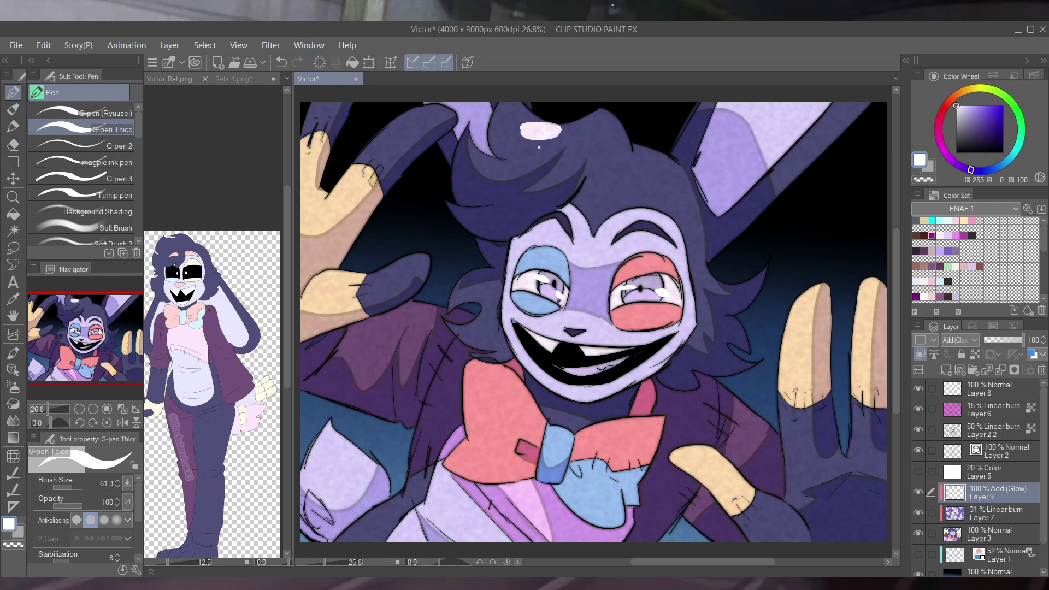
{"action": "left_click_drag", "start_coordinate": [538, 261], "coordinate": [553, 247]}
{"action": "left_click_drag", "start_coordinate": [521, 377], "coordinate": [505, 409]}
{"action": "left_click", "coordinate": [499, 406]}
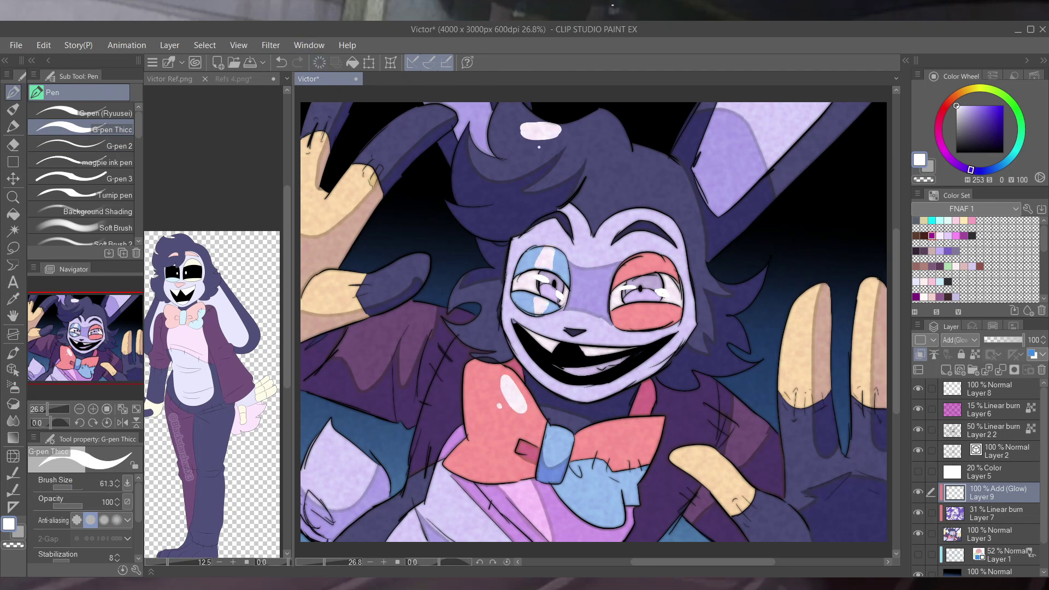
- Add white highlights to the bow's knot, its right loop and the red eye patch, and lower Layer 9 to 18% opacity
{"action": "left_click_drag", "start_coordinate": [598, 434], "coordinate": [638, 425]}
{"action": "left_click", "coordinate": [557, 436]}
{"action": "left_click_drag", "start_coordinate": [571, 495], "coordinate": [597, 512]}
{"action": "left_click_drag", "start_coordinate": [639, 272], "coordinate": [657, 253]}
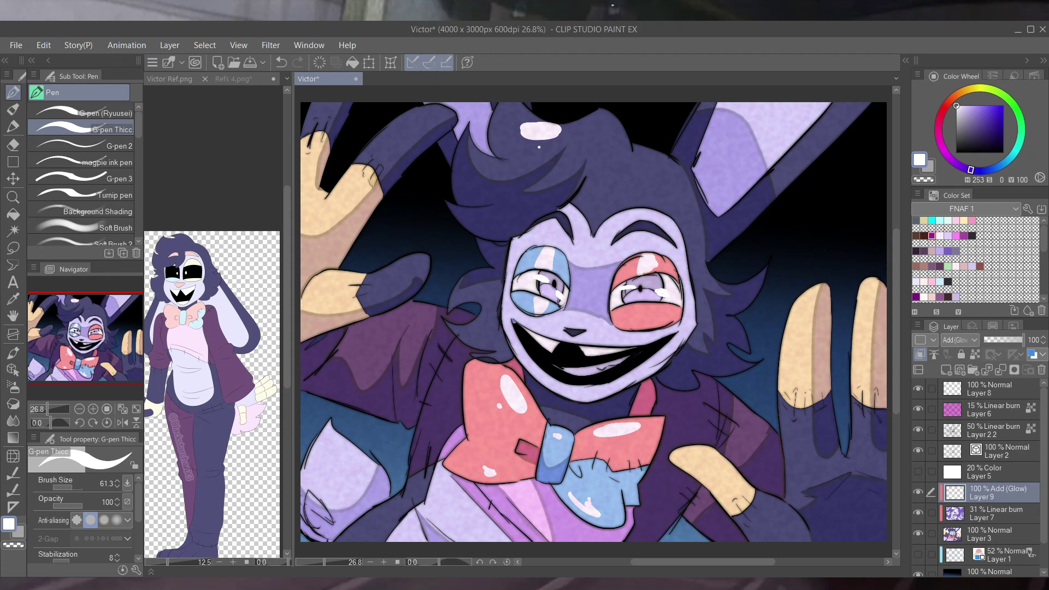
{"action": "left_click_drag", "start_coordinate": [1022, 340], "coordinate": [987, 340]}
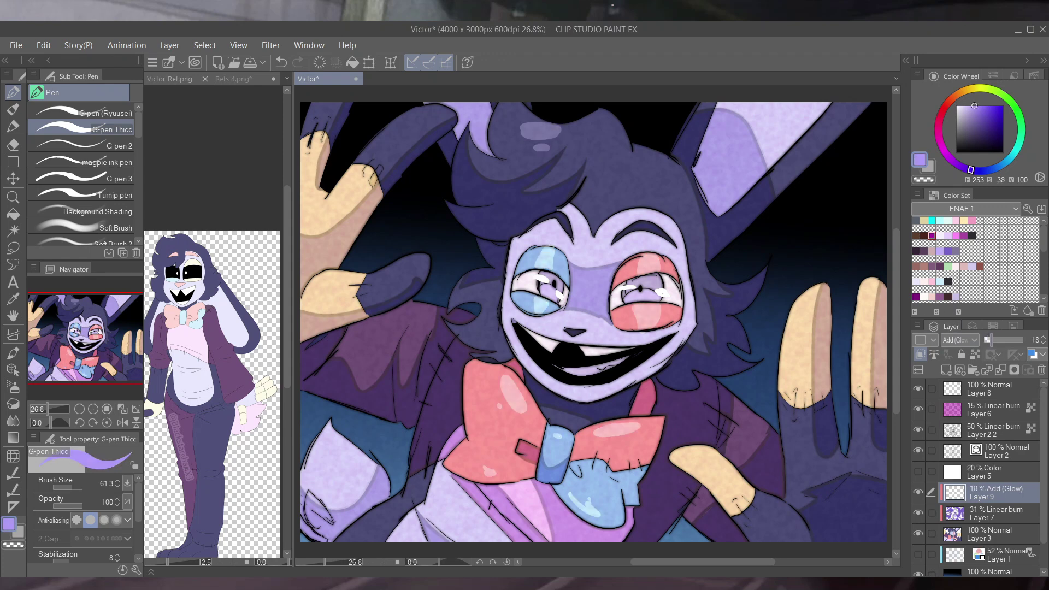
- Lock Layer 9's transparent pixels, give it a watercolor edge at opacity 100, and set the layer's opacity to 35%
{"action": "key", "text": "u"}
{"action": "key", "text": "ctrl+minus"}
{"action": "key", "text": "x"}
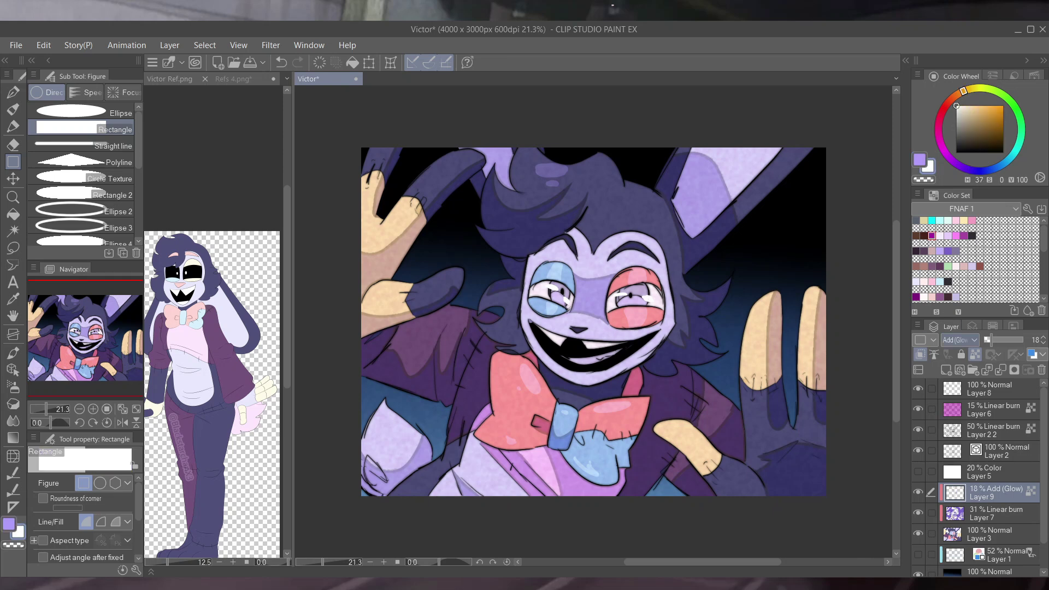
{"action": "left_click", "coordinate": [972, 326]}
{"action": "left_click", "coordinate": [1020, 367]}
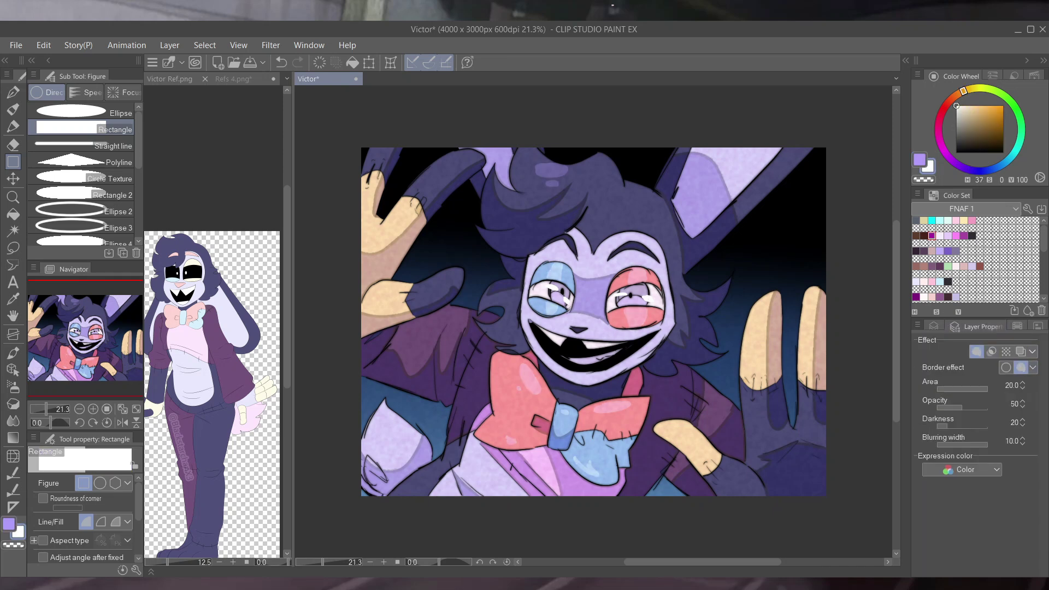
{"action": "key", "text": "p"}
{"action": "key", "text": "x"}
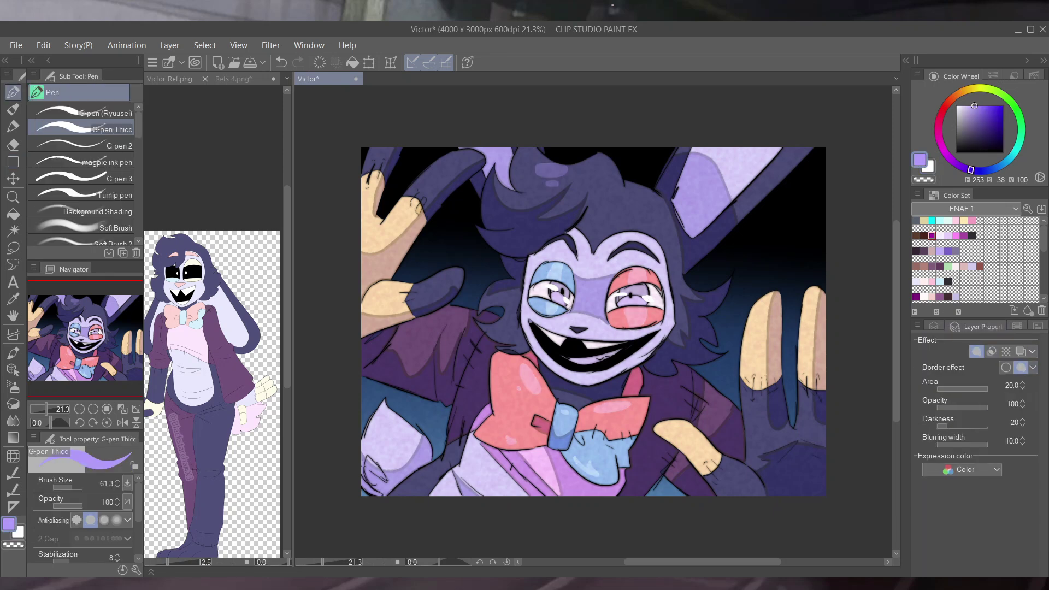
{"action": "scroll", "coordinate": [527, 396], "scroll_direction": "up", "scroll_amount": 10}
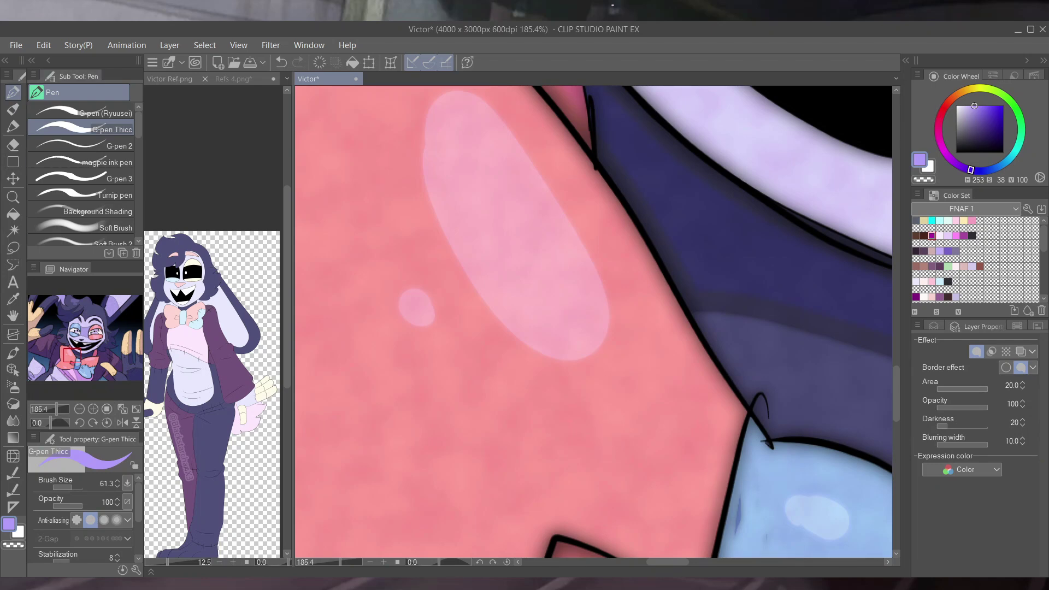
{"action": "key", "text": "ctrl+0"}
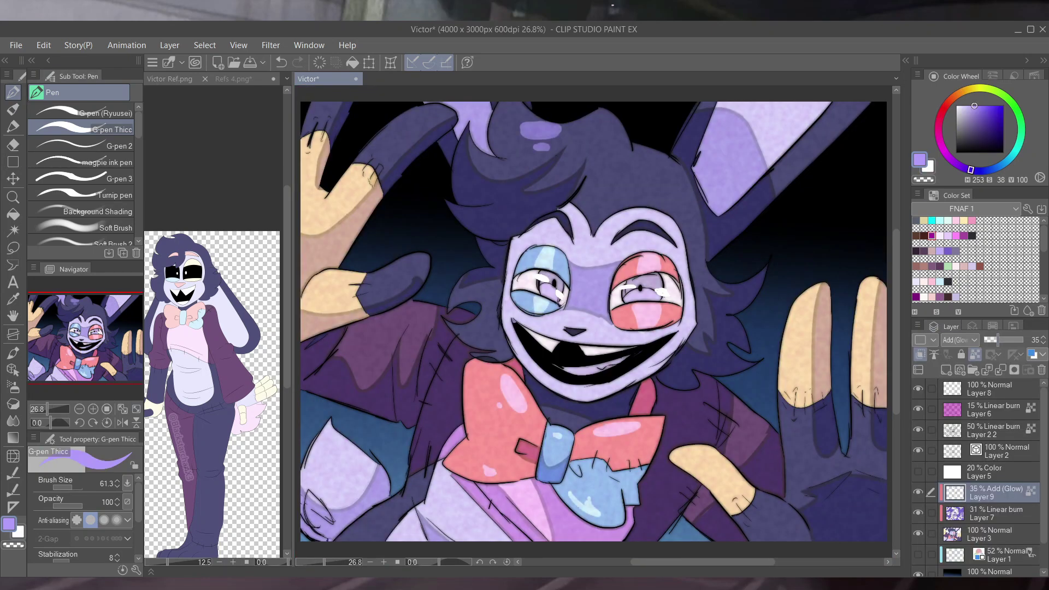
- Paint lavender highlights on Layer 9 along the raised fingers of the hand beside the hair and the foreground hand below it
{"action": "left_click_drag", "start_coordinate": [803, 303], "coordinate": [795, 328]}
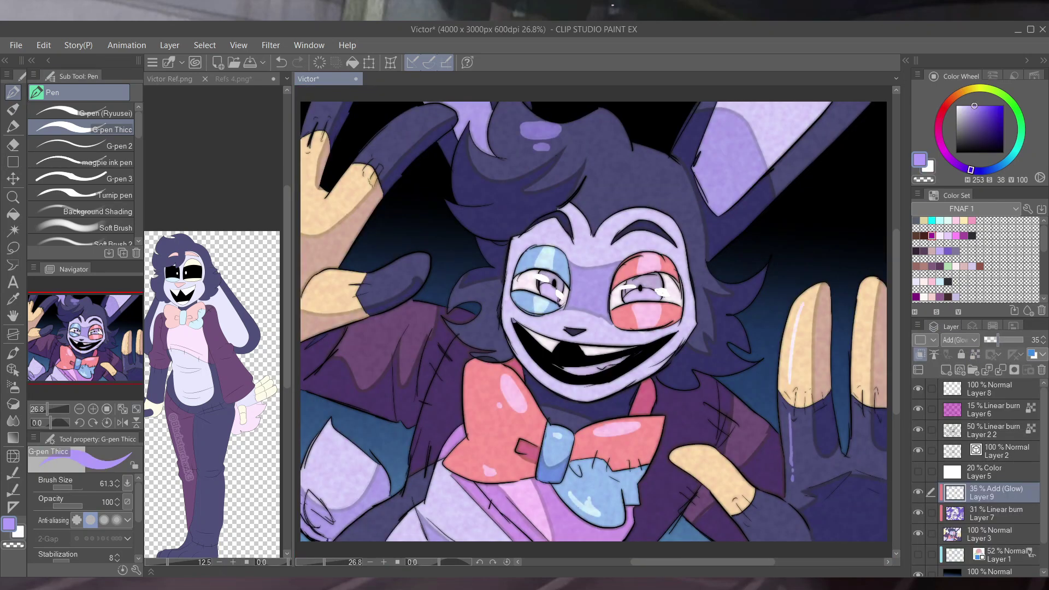
{"action": "left_click_drag", "start_coordinate": [707, 448], "coordinate": [743, 488]}
{"action": "left_click_drag", "start_coordinate": [762, 494], "coordinate": [810, 541]}
{"action": "left_click_drag", "start_coordinate": [864, 285], "coordinate": [857, 389]}
{"action": "left_click_drag", "start_coordinate": [857, 389], "coordinate": [853, 431]}
- Add squiggly highlights to both loops and the blue part of the bow, and streaks on the jacket sleeve below the waving hand
{"action": "mouse_move", "coordinate": [498, 409]}
{"action": "left_mouse_down"}
{"action": "mouse_move", "coordinate": [506, 429]}
{"action": "mouse_move", "coordinate": [489, 468]}
{"action": "left_mouse_up"}
{"action": "mouse_move", "coordinate": [619, 437]}
{"action": "left_mouse_down"}
{"action": "mouse_move", "coordinate": [596, 463]}
{"action": "mouse_move", "coordinate": [586, 503]}
{"action": "left_mouse_up"}
{"action": "left_click_drag", "start_coordinate": [421, 305], "coordinate": [404, 375]}
{"action": "left_click_drag", "start_coordinate": [413, 353], "coordinate": [403, 374]}
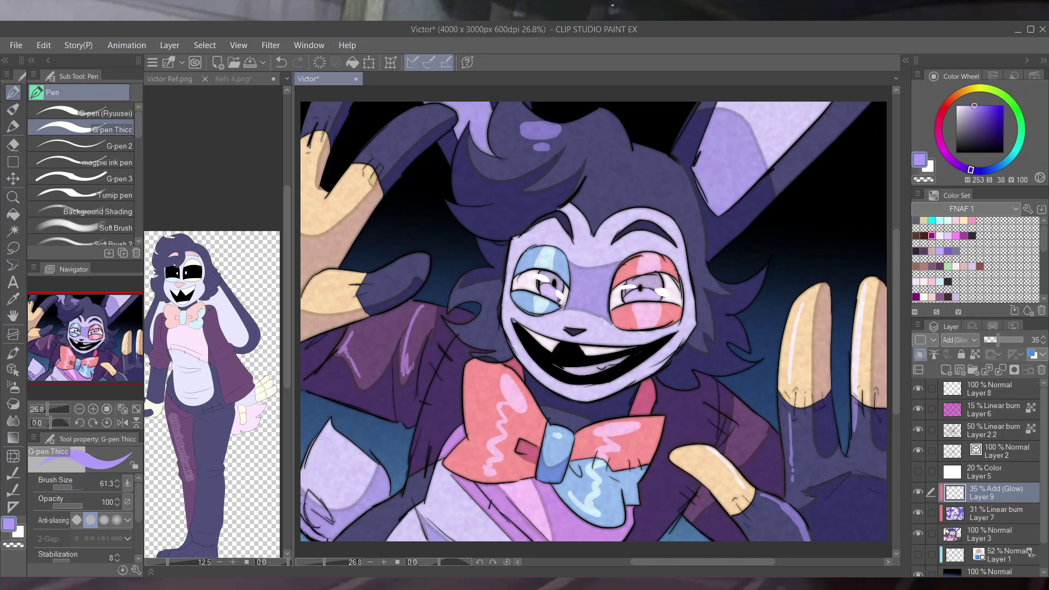
- Highlight the thumb and fingers of the waving hand, and add small marks to the hair above the red eye patch
{"action": "left_click_drag", "start_coordinate": [421, 261], "coordinate": [369, 281]}
{"action": "left_click_drag", "start_coordinate": [372, 270], "coordinate": [326, 282]}
{"action": "left_click_drag", "start_coordinate": [431, 253], "coordinate": [392, 265]}
{"action": "left_click_drag", "start_coordinate": [420, 113], "coordinate": [365, 162]}
{"action": "left_click_drag", "start_coordinate": [353, 178], "coordinate": [328, 201]}
{"action": "left_click_drag", "start_coordinate": [680, 175], "coordinate": [673, 200]}
{"action": "left_click_drag", "start_coordinate": [655, 189], "coordinate": [662, 191]}
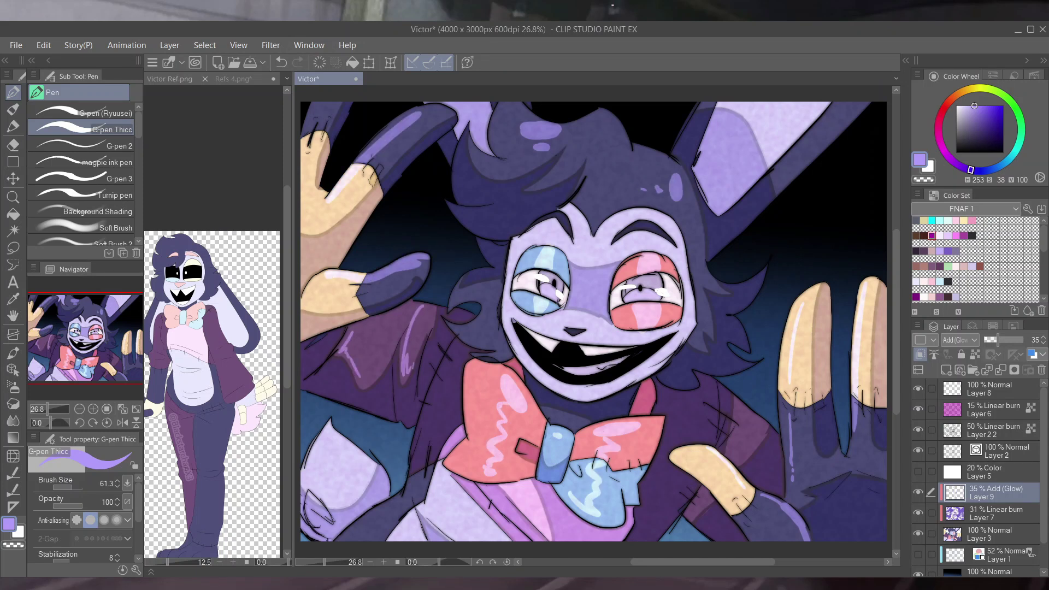
- Paint highlights on the striped shirt, the pale tuft beside it, and the jacket folds near the foreground hand
{"action": "mouse_move", "coordinate": [471, 501]}
{"action": "left_mouse_down"}
{"action": "mouse_move", "coordinate": [428, 540]}
{"action": "mouse_move", "coordinate": [371, 540]}
{"action": "left_mouse_up"}
{"action": "mouse_move", "coordinate": [361, 448]}
{"action": "left_mouse_down"}
{"action": "mouse_move", "coordinate": [339, 481]}
{"action": "mouse_move", "coordinate": [303, 478]}
{"action": "left_mouse_up"}
{"action": "left_click_drag", "start_coordinate": [713, 385], "coordinate": [704, 440]}
{"action": "left_click_drag", "start_coordinate": [689, 482], "coordinate": [653, 534]}
{"action": "left_click_drag", "start_coordinate": [745, 411], "coordinate": [731, 456]}
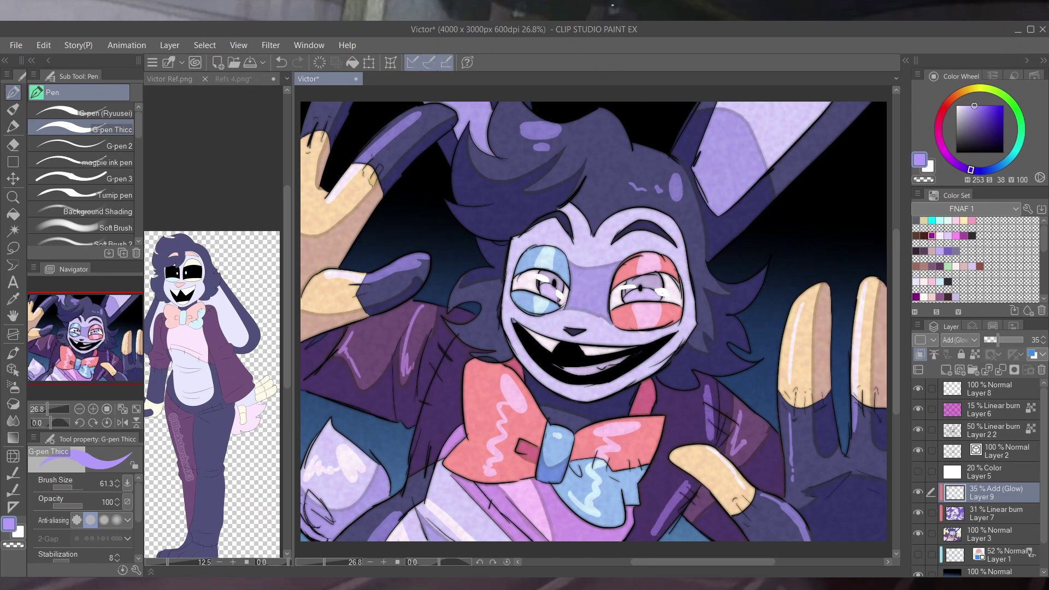
- Add highlight streaks to the jacket's edge, the red collar strap, the side hair tufts and the dark edge of the ear
{"action": "left_click_drag", "start_coordinate": [452, 351], "coordinate": [416, 459]}
{"action": "left_click_drag", "start_coordinate": [647, 387], "coordinate": [636, 412]}
{"action": "left_click_drag", "start_coordinate": [470, 285], "coordinate": [493, 336]}
{"action": "left_click_drag", "start_coordinate": [705, 279], "coordinate": [694, 322]}
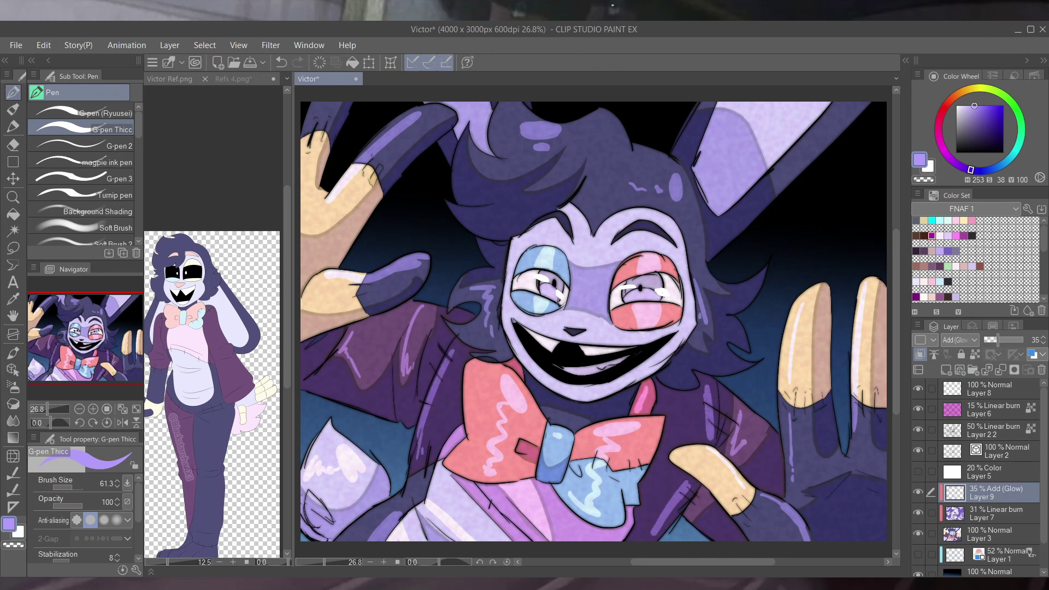
{"action": "left_click_drag", "start_coordinate": [867, 105], "coordinate": [784, 179]}
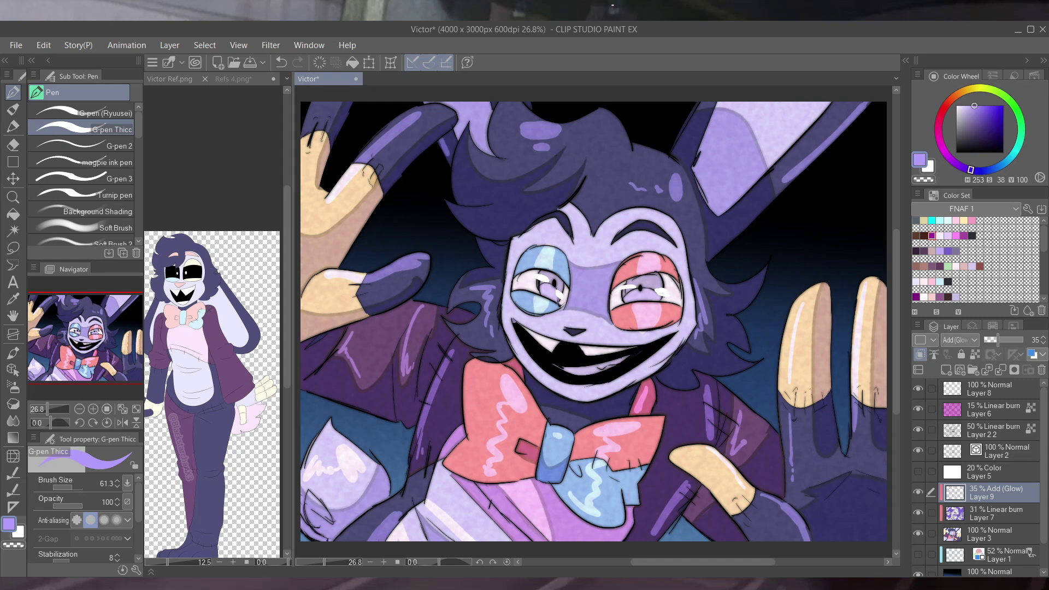
- Paint zigzag highlights across the top of the hair and touch up the highlight on the lower shirt
{"action": "left_click_drag", "start_coordinate": [538, 137], "coordinate": [543, 154]}
{"action": "left_click_drag", "start_coordinate": [552, 157], "coordinate": [684, 191]}
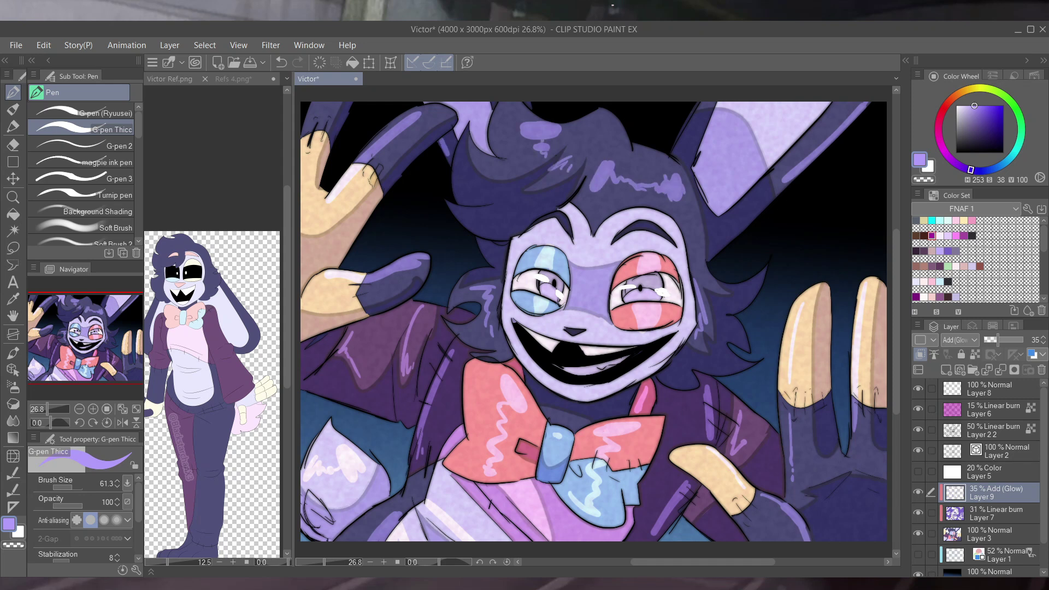
{"action": "left_click_drag", "start_coordinate": [513, 538], "coordinate": [549, 496]}
- Create a new vector layer above all others and hand-letter the artist's signature in white, inside a slanted square frame below the ear
{"action": "key", "text": "ctrl+minus"}
{"action": "key", "text": "ctrl+shift+n"}
{"action": "key", "text": "x"}
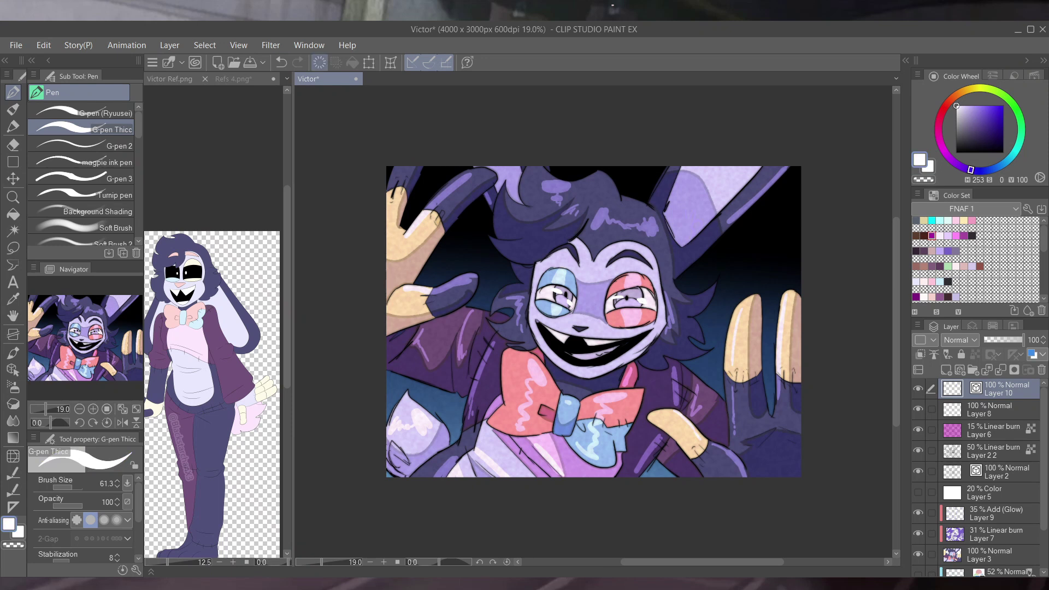
{"action": "mouse_move", "coordinate": [690, 212]}
{"action": "left_mouse_down"}
{"action": "mouse_move", "coordinate": [705, 247]}
{"action": "mouse_move", "coordinate": [747, 195]}
{"action": "left_mouse_up"}
{"action": "mouse_move", "coordinate": [713, 246]}
{"action": "left_mouse_down"}
{"action": "mouse_move", "coordinate": [700, 270]}
{"action": "mouse_move", "coordinate": [724, 238]}
{"action": "left_mouse_up"}
{"action": "mouse_move", "coordinate": [728, 256]}
{"action": "left_mouse_down"}
{"action": "mouse_move", "coordinate": [746, 234]}
{"action": "mouse_move", "coordinate": [714, 284]}
{"action": "left_mouse_up"}
{"action": "left_click_drag", "start_coordinate": [724, 281], "coordinate": [759, 236]}
{"action": "mouse_move", "coordinate": [754, 181]}
{"action": "left_mouse_down"}
{"action": "mouse_move", "coordinate": [759, 292]}
{"action": "mouse_move", "coordinate": [779, 197]}
{"action": "left_mouse_up"}
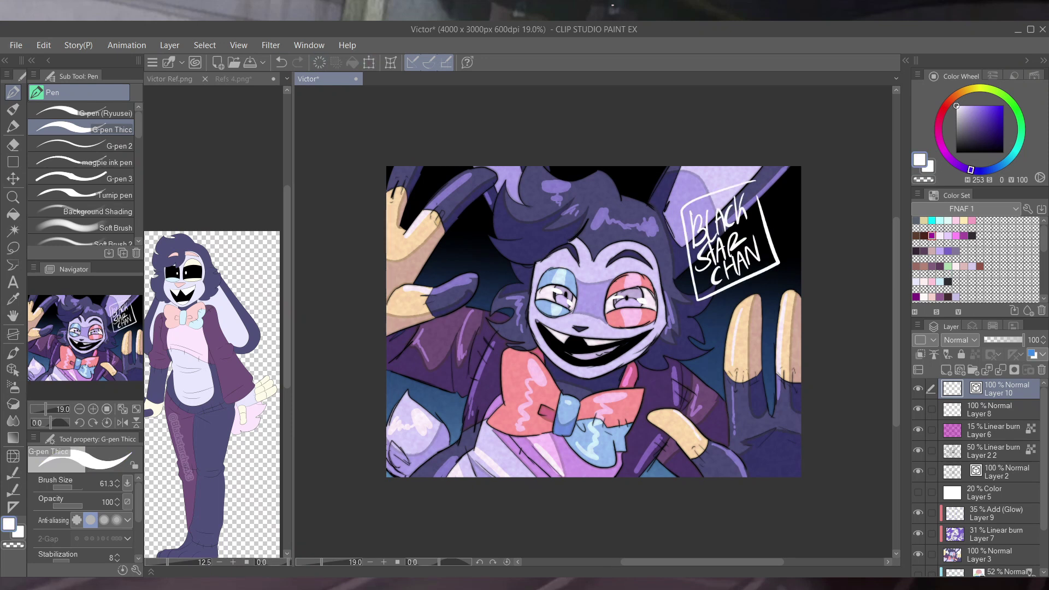
- Recolour the signature black, give it a white border effect with an edge thickness of 20.7, and save the illustration
{"action": "key", "text": "o"}
{"action": "left_click_drag", "start_coordinate": [942, 389], "coordinate": [965, 385]}
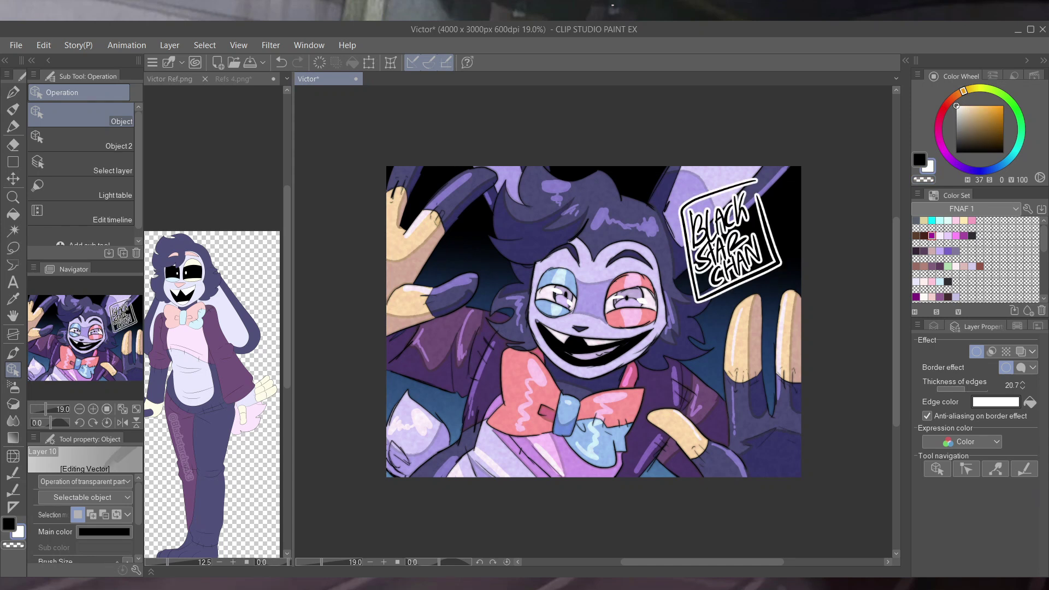
{"action": "key", "text": "ctrl+s"}
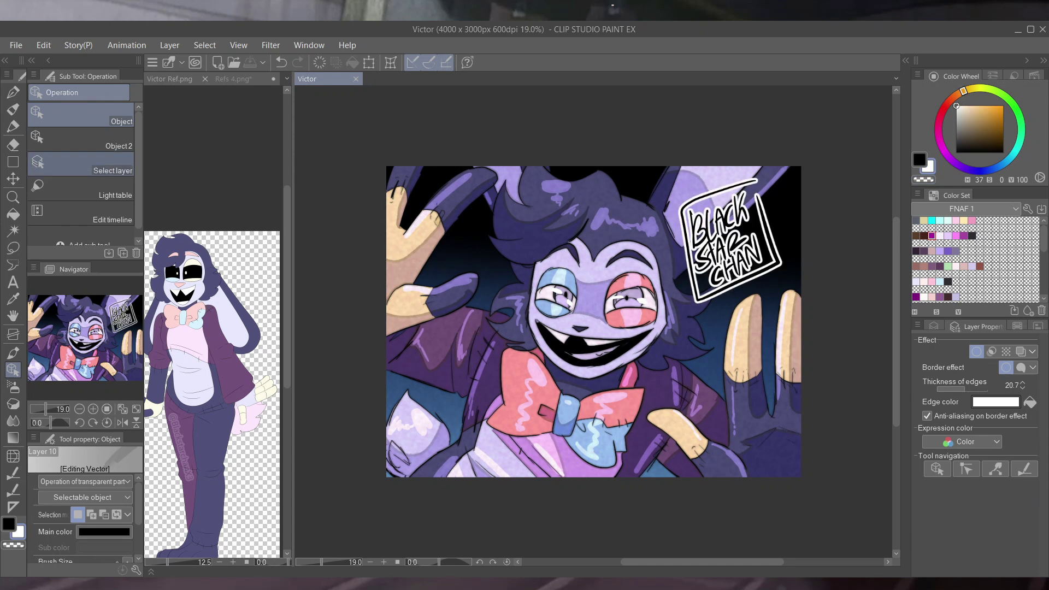